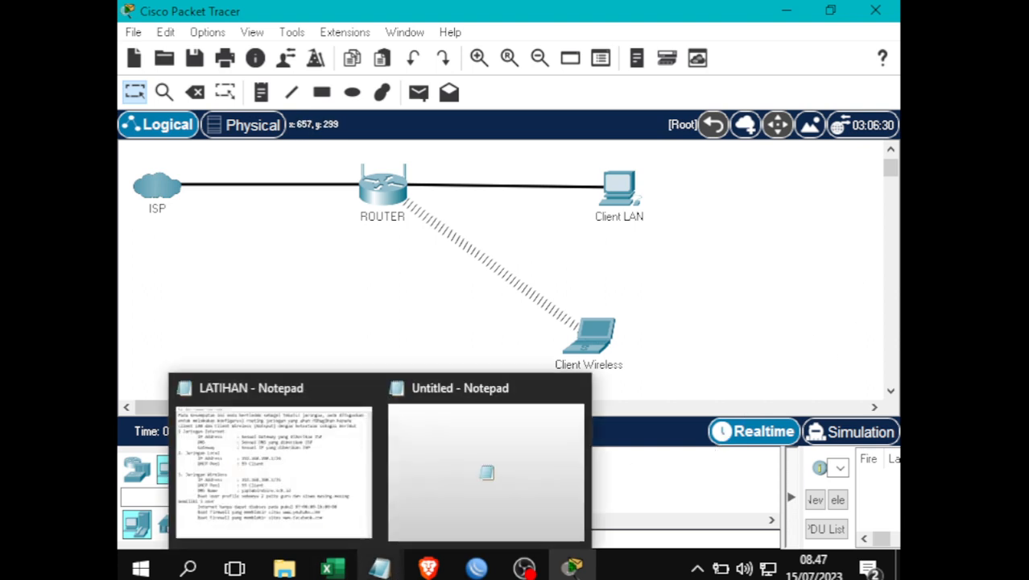
- Bring the untitled Notepad outline of the MikroTik configuration steps to the front
click(380, 570)
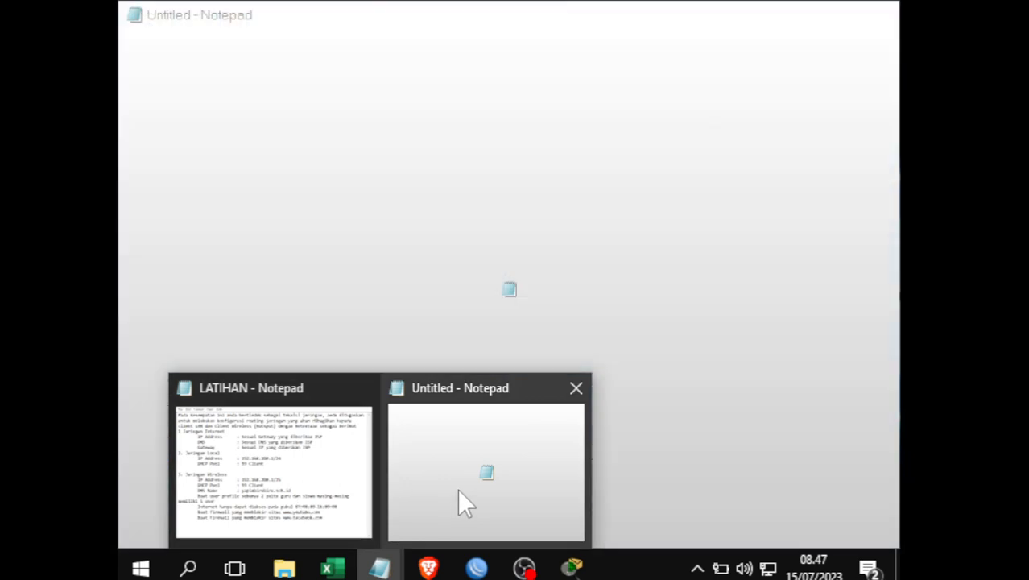
click(458, 491)
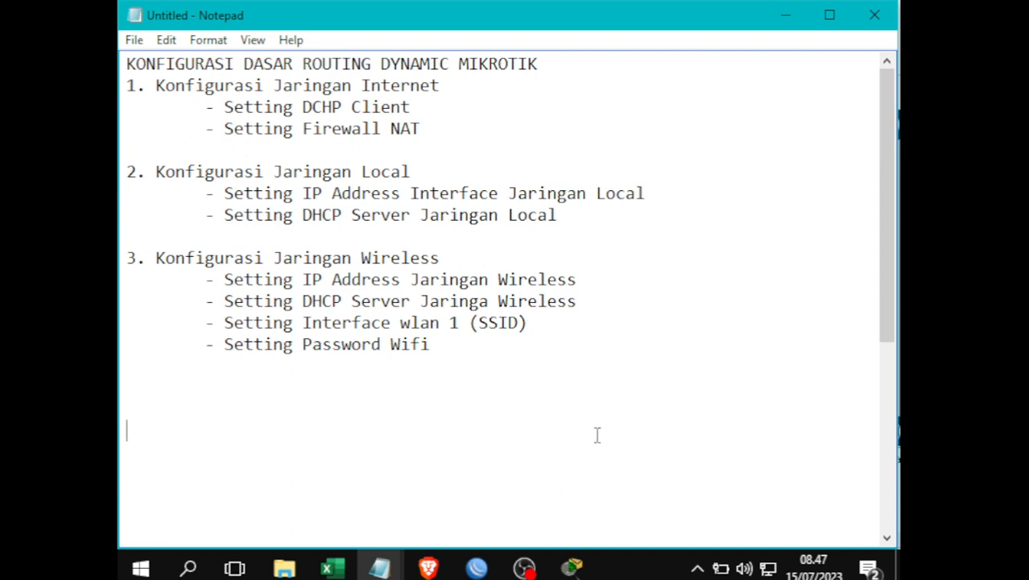
drag(332, 359, 110, 39)
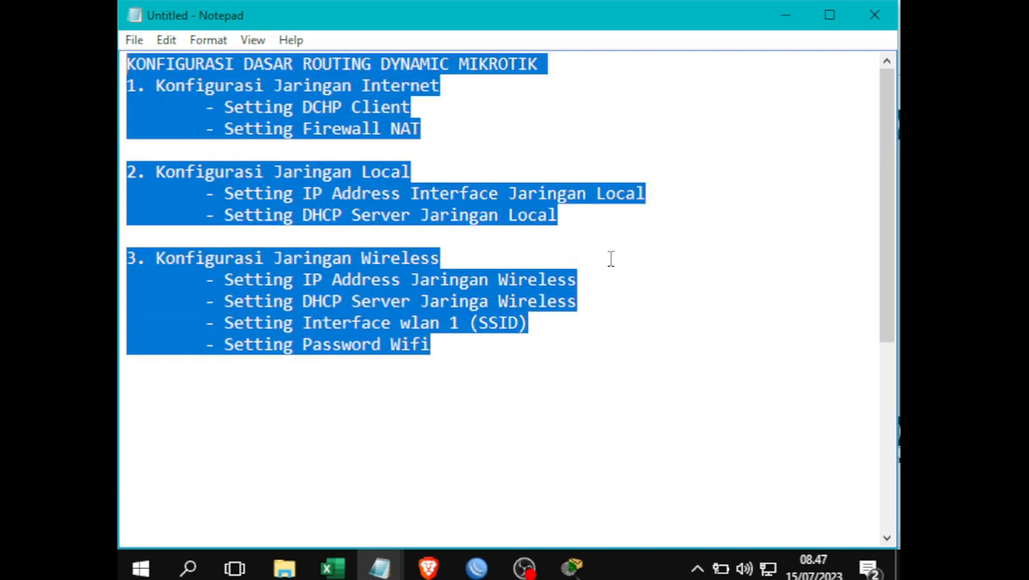
click(733, 316)
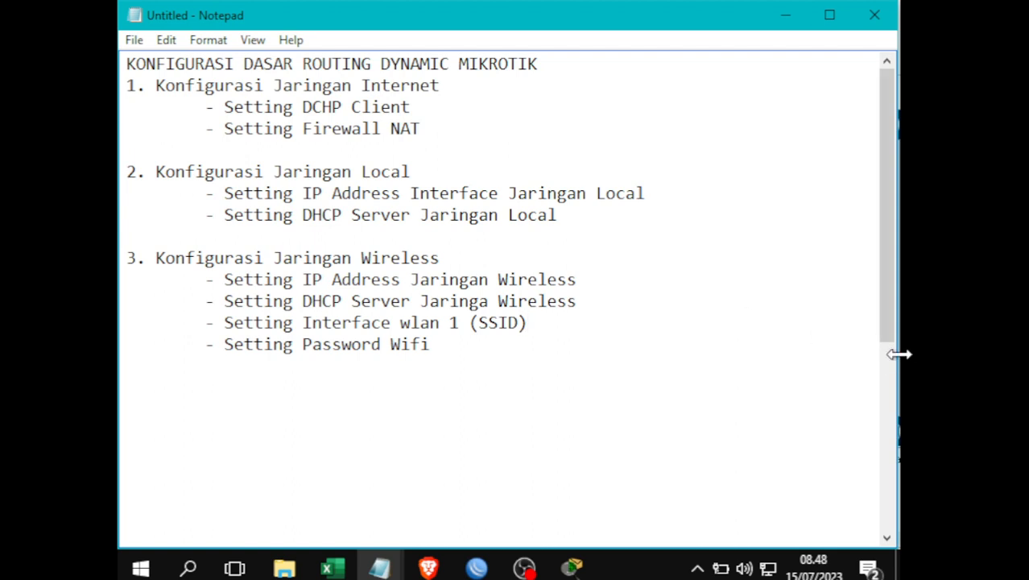
double_click(402, 65)
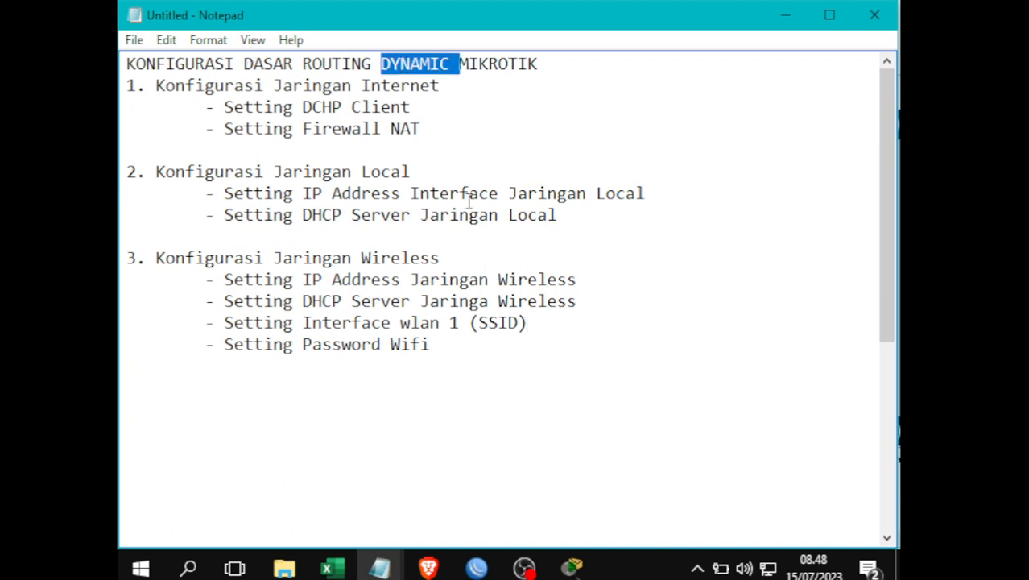
click(467, 256)
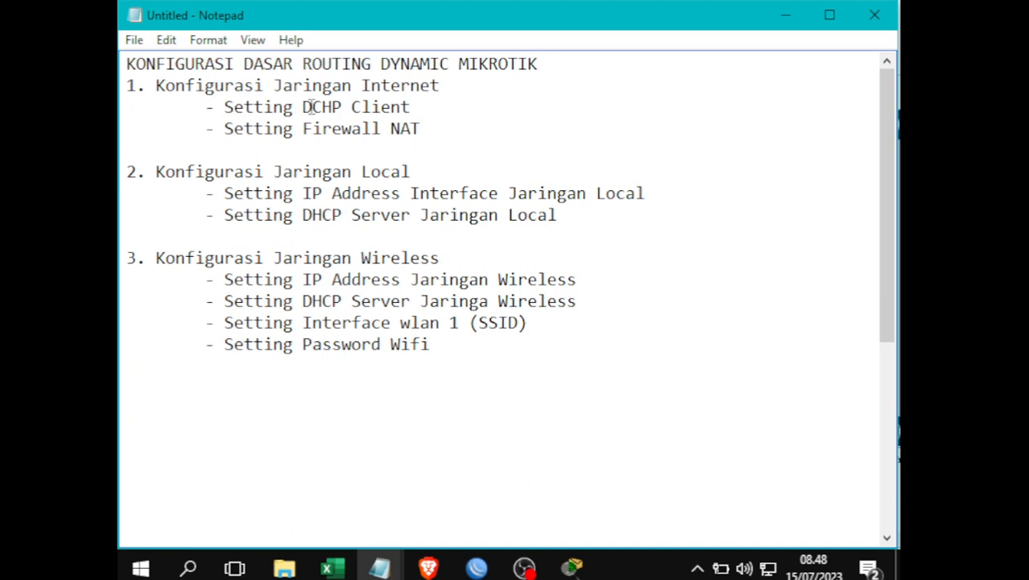
drag(153, 87, 218, 113)
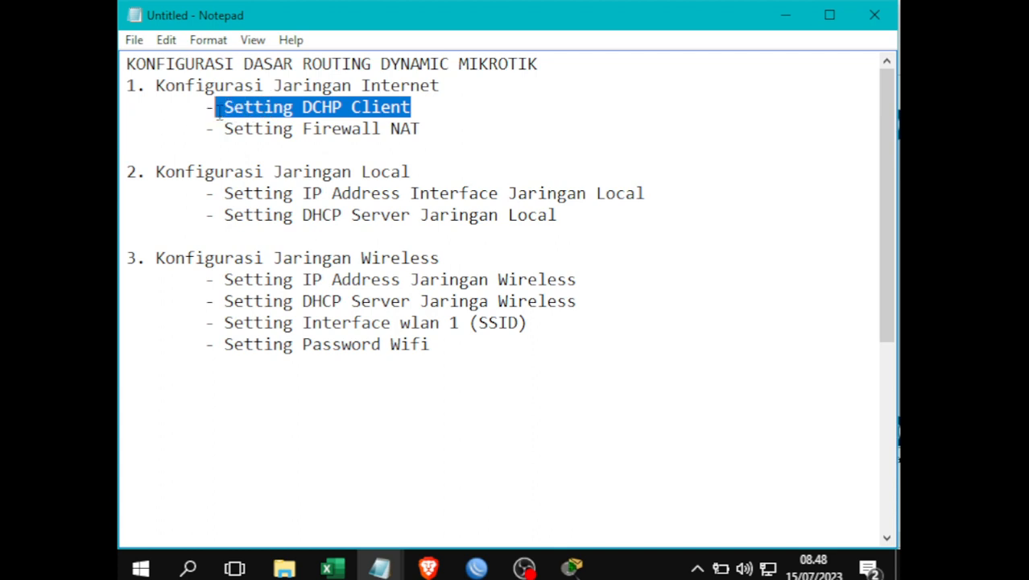
click(460, 141)
drag(359, 143, 188, 133)
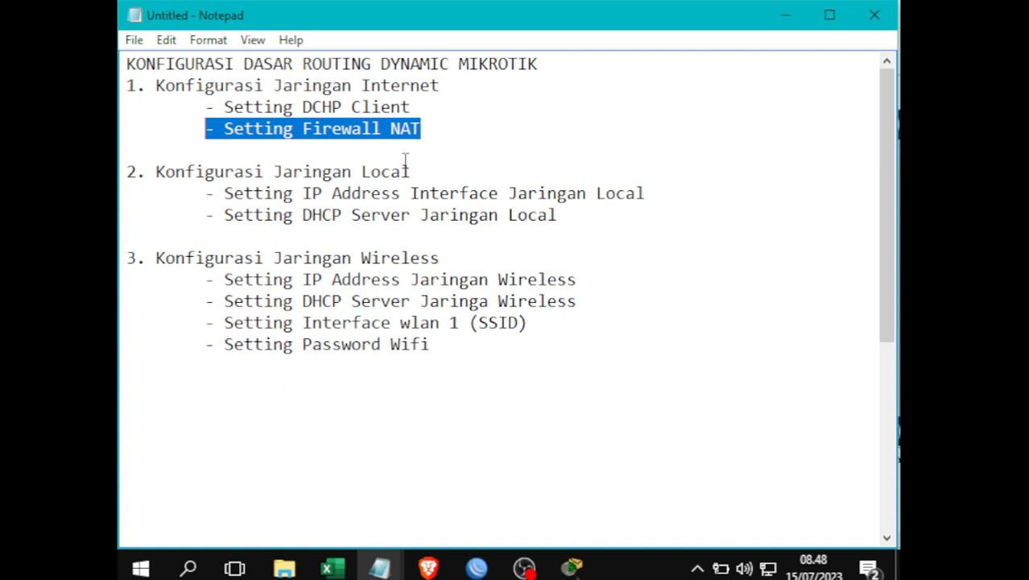
click(435, 131)
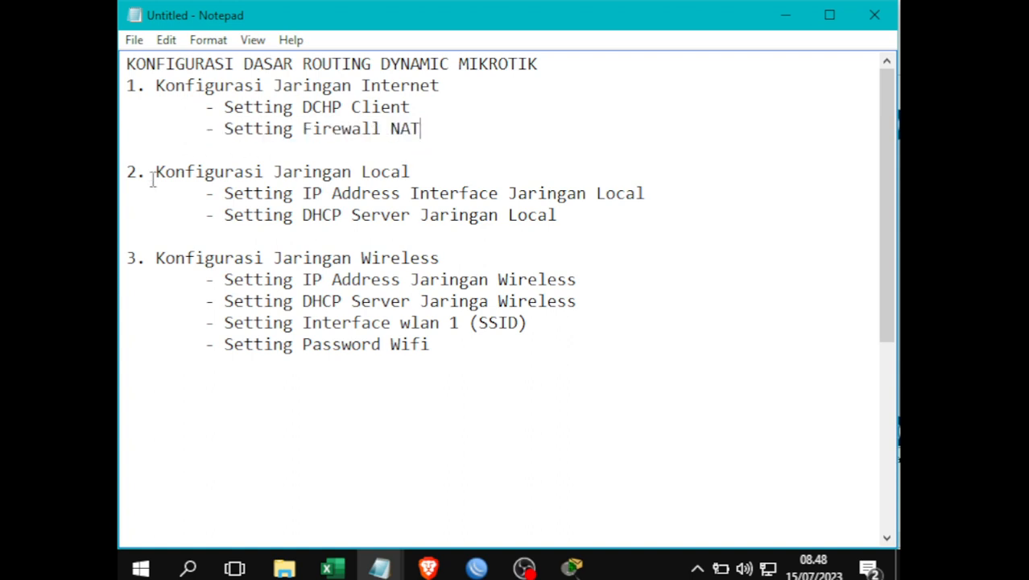
drag(153, 173, 478, 170)
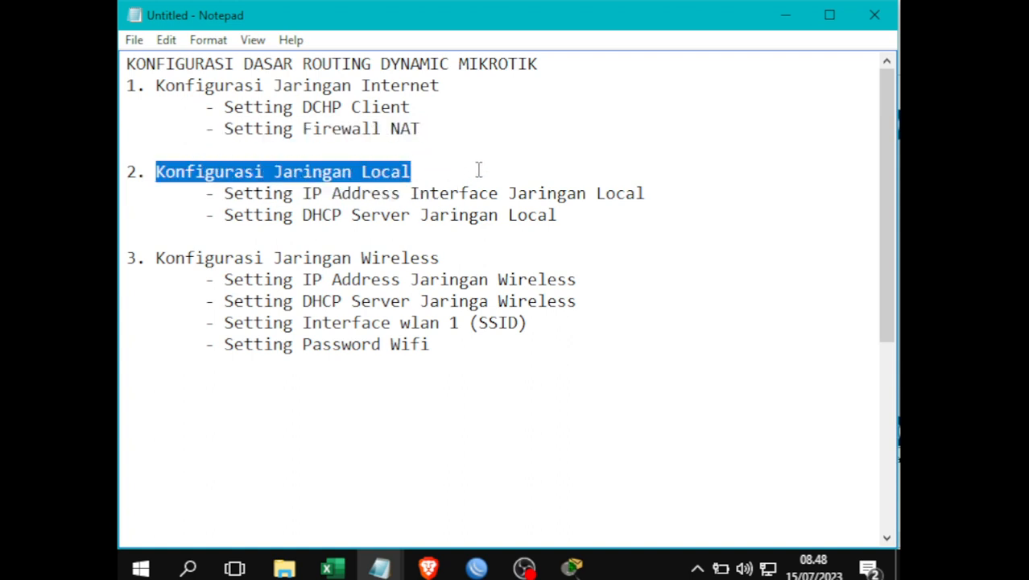
click(190, 199)
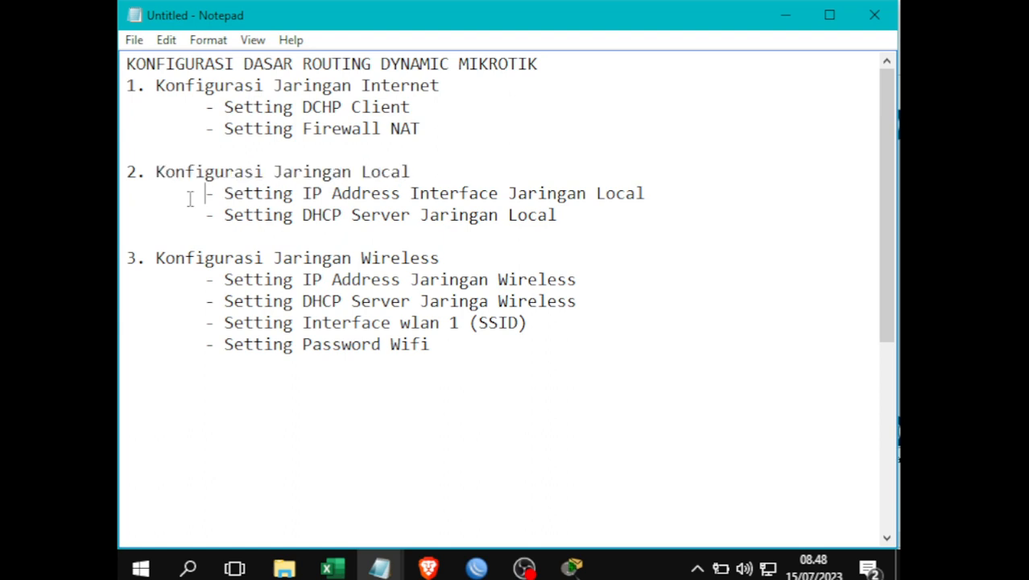
drag(190, 199, 709, 211)
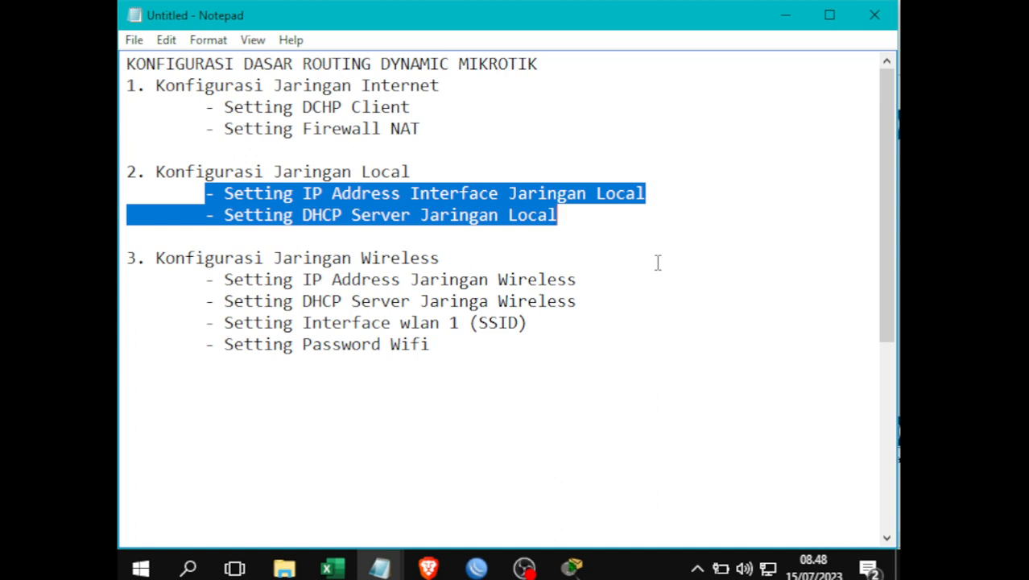
click(564, 215)
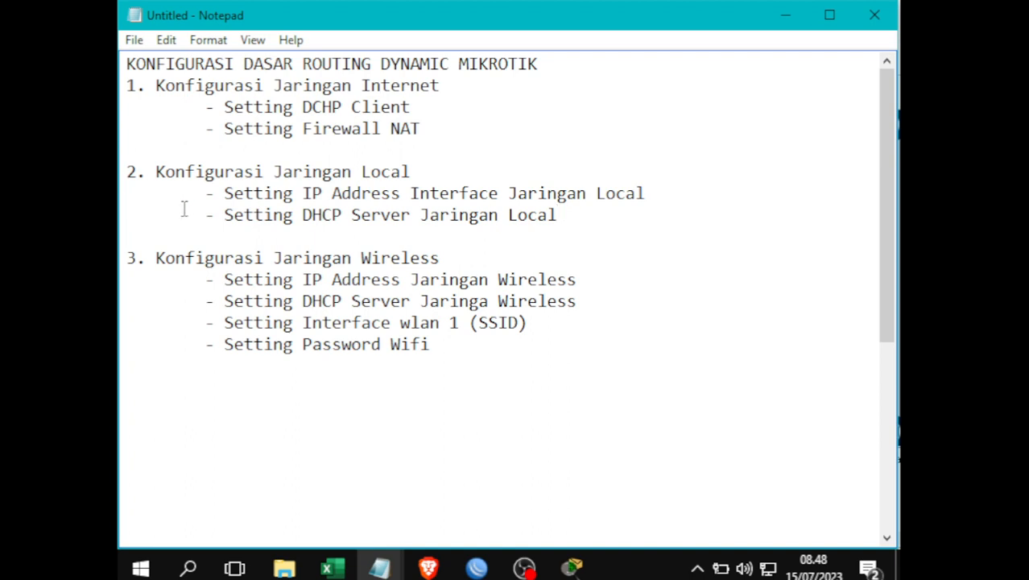
click(186, 219)
drag(186, 219, 595, 218)
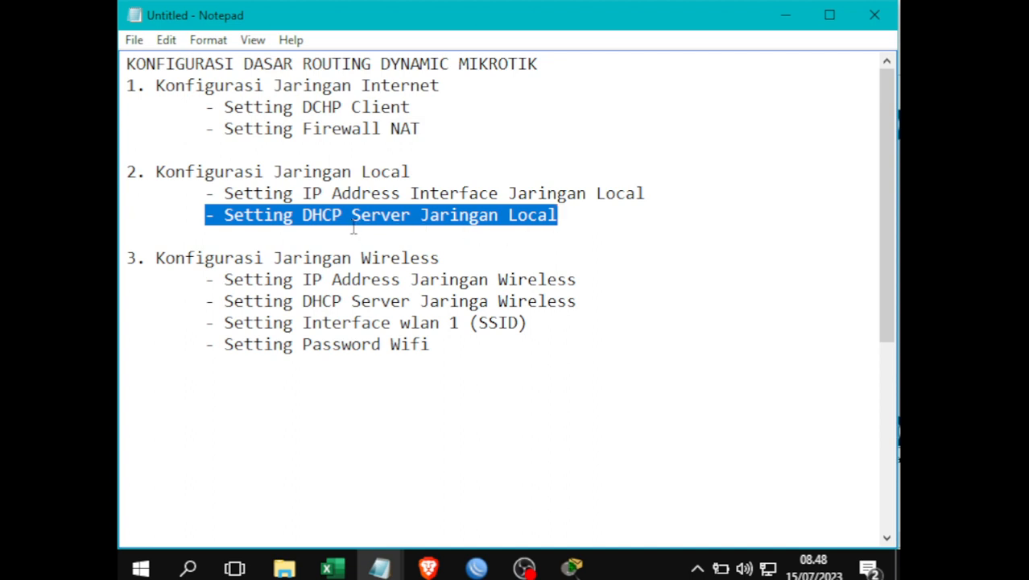
click(371, 197)
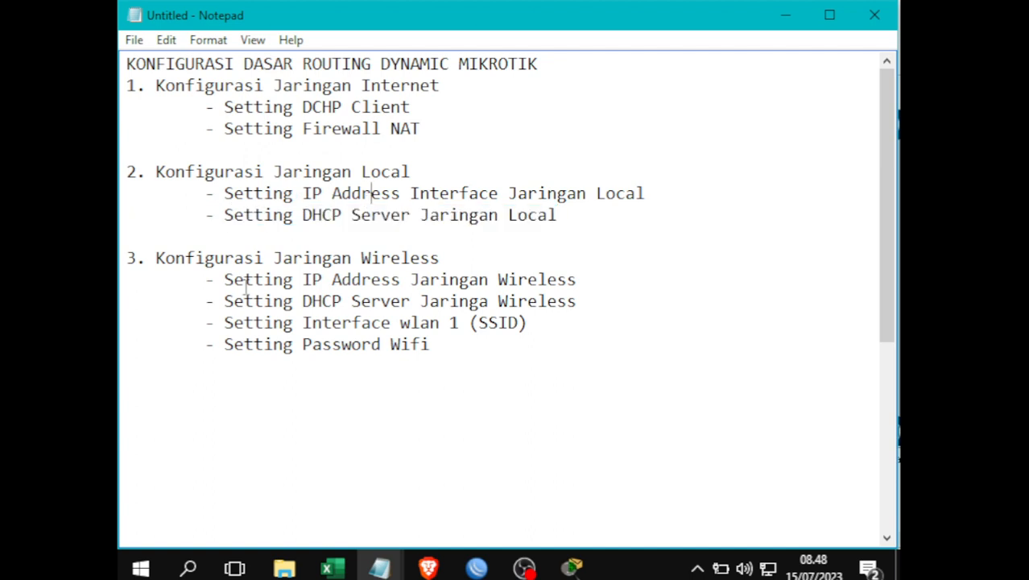
drag(156, 257, 467, 257)
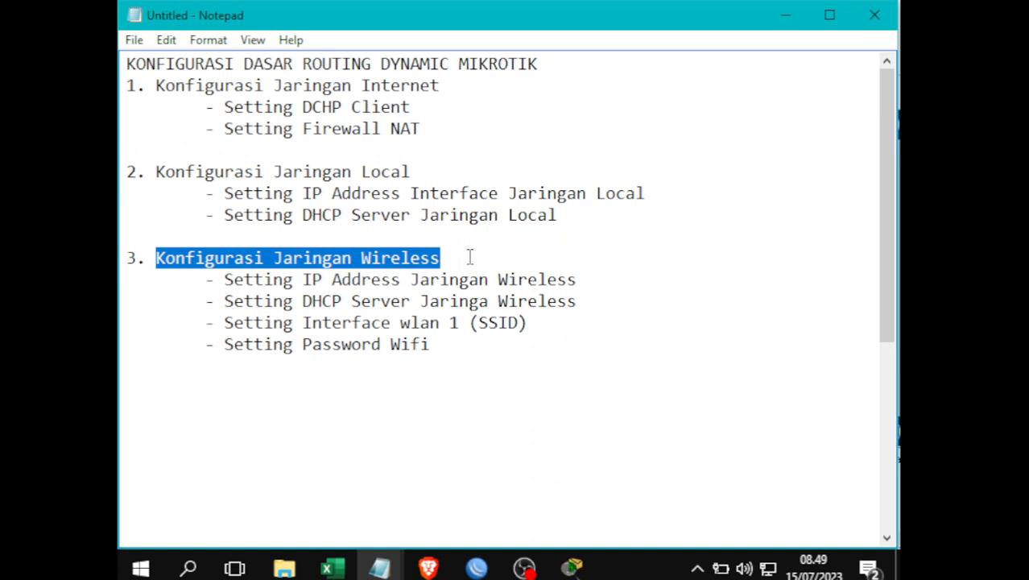
- Append ' (Wlan 1)' to the Konfigurasi Jaringan Wireless heading
click(475, 360)
click(463, 259)
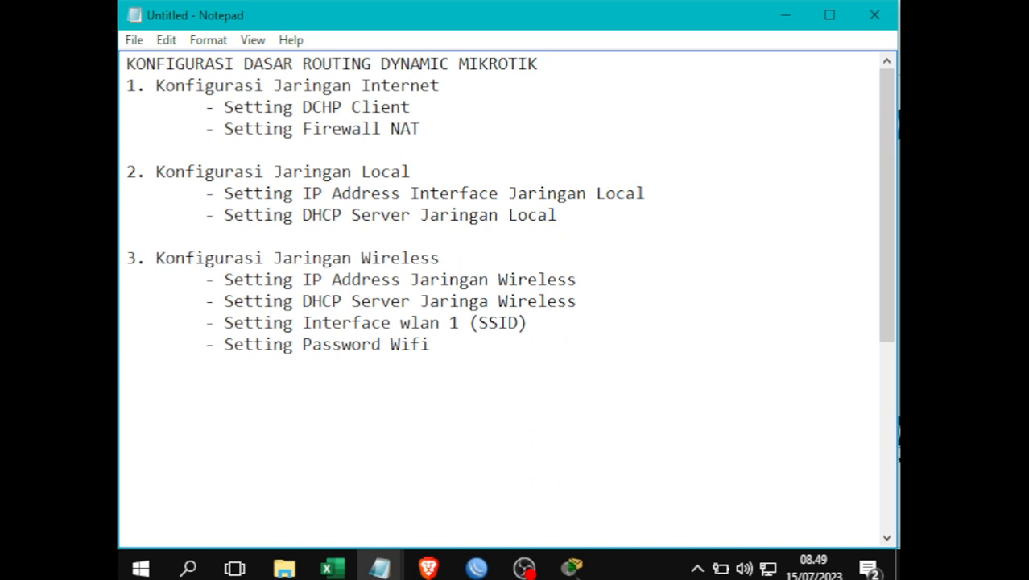
text((Wlan 1)
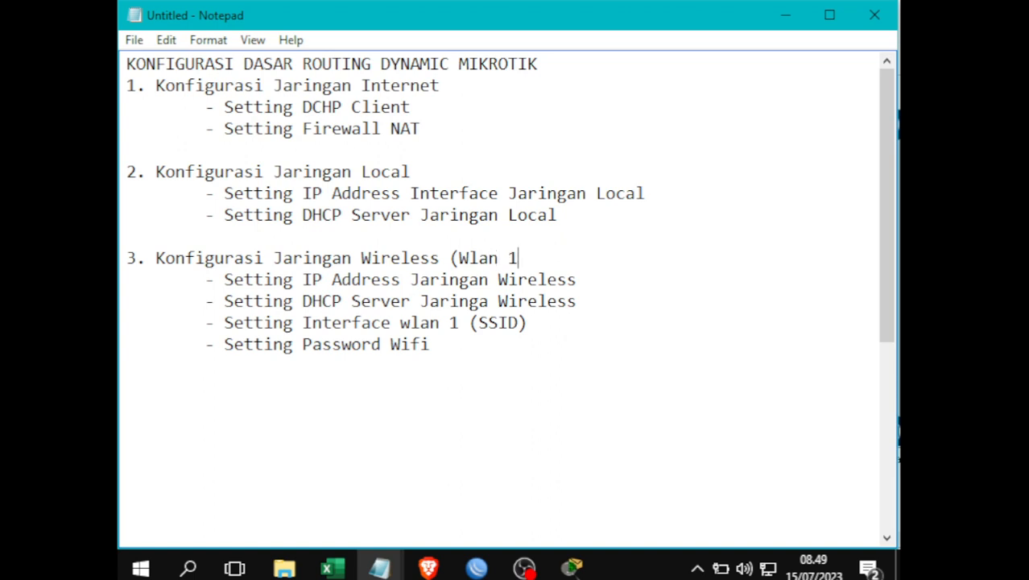
text())
- Highlight each wireless sub-item in turn: IP address, DHCP server, SSID, Wifi password, wlan1 interface
drag(224, 279, 607, 280)
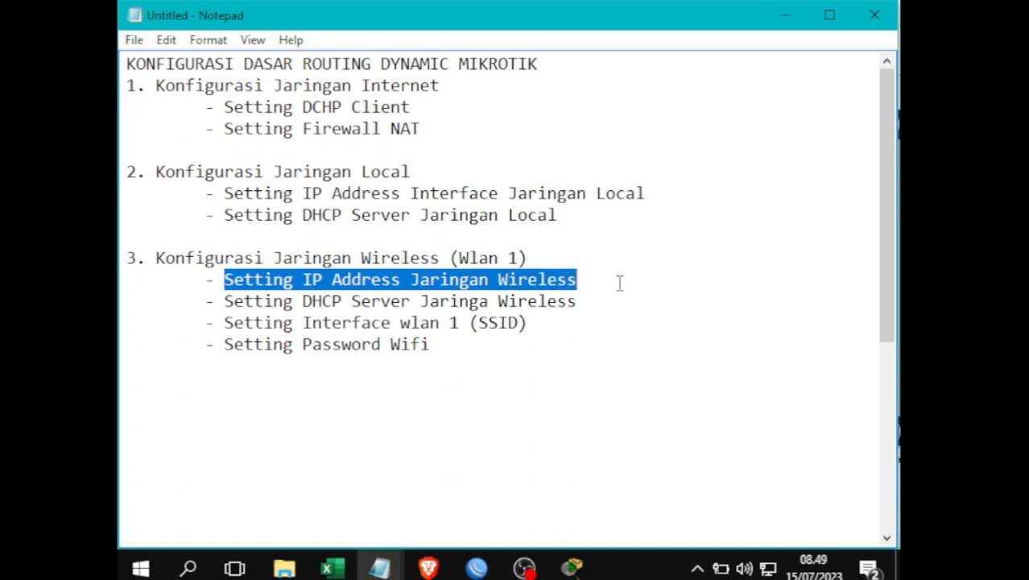
click(452, 339)
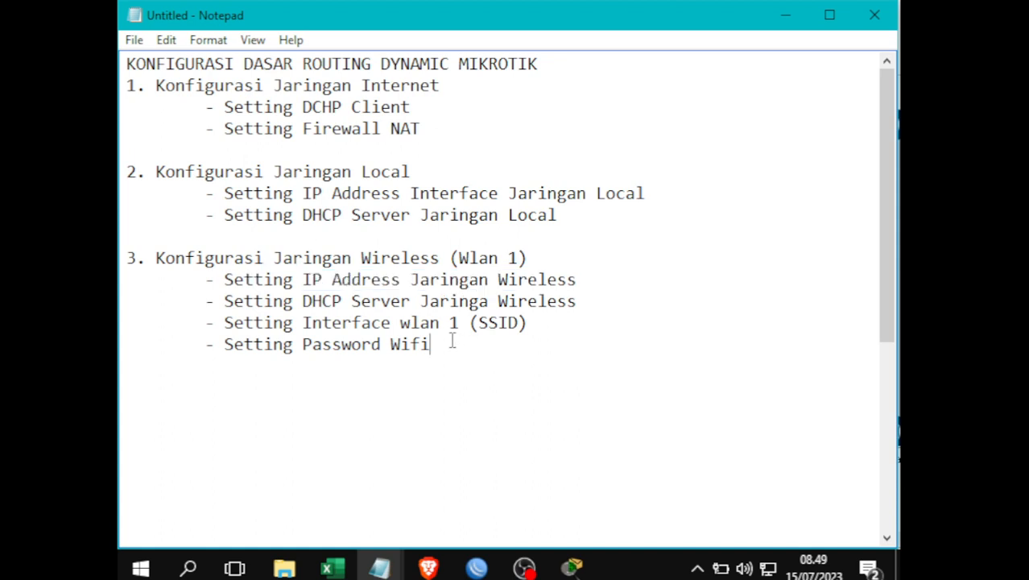
drag(245, 301, 590, 297)
click(591, 296)
double_click(488, 322)
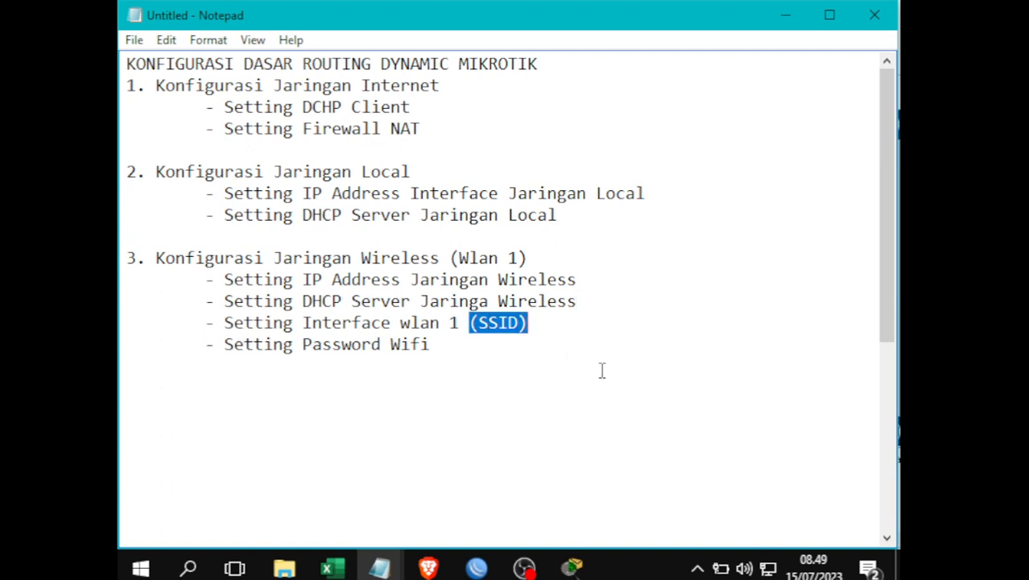
click(528, 368)
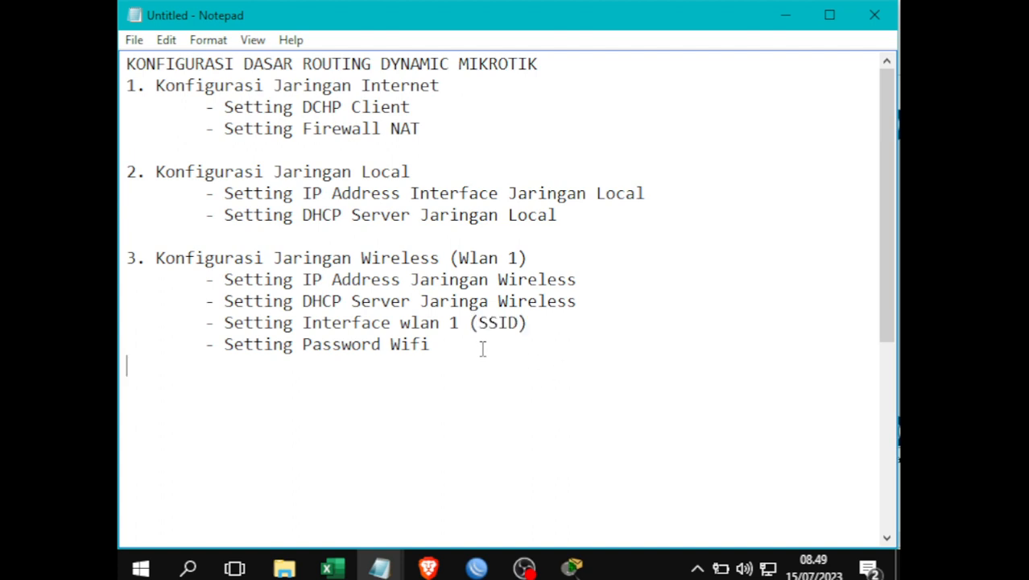
drag(431, 344, 185, 345)
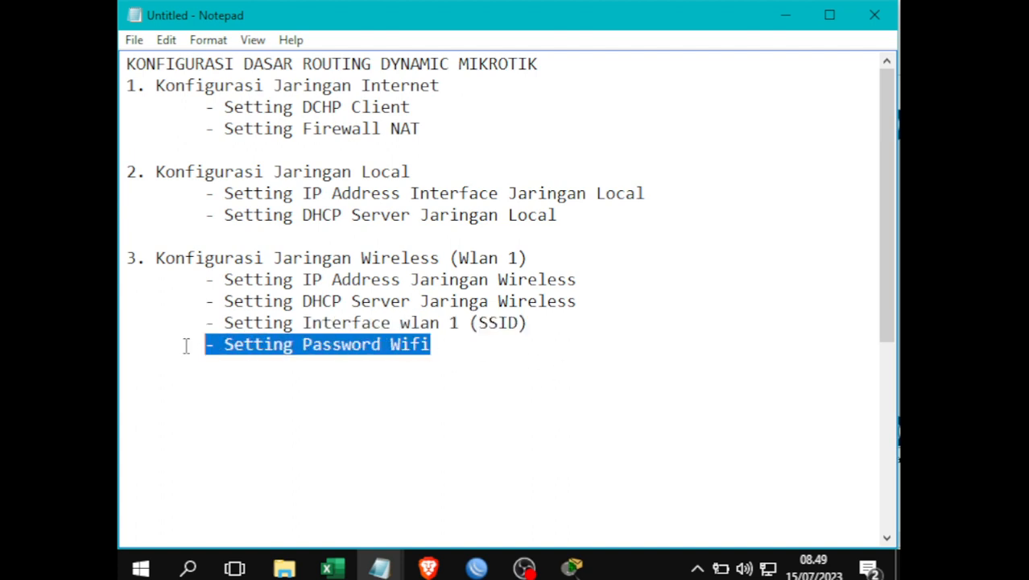
click(485, 366)
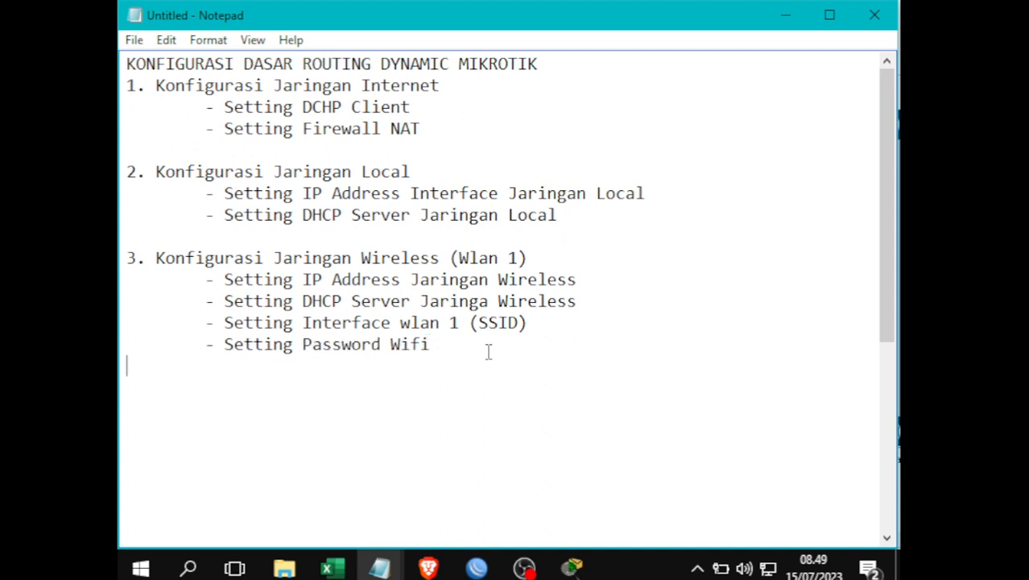
drag(364, 323, 595, 326)
click(606, 326)
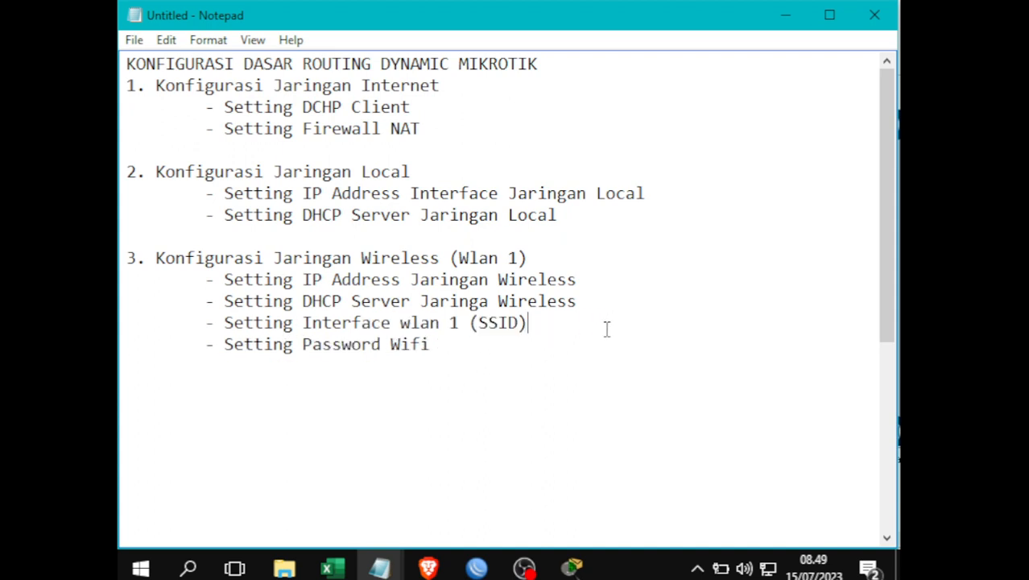
click(475, 357)
- Type the heading 'CONTOH LATIHAN KONFIGURASI DASAR ROUTING DYNAMIC' above the Jaringan Internet example
scroll(479, 342, down, 5)
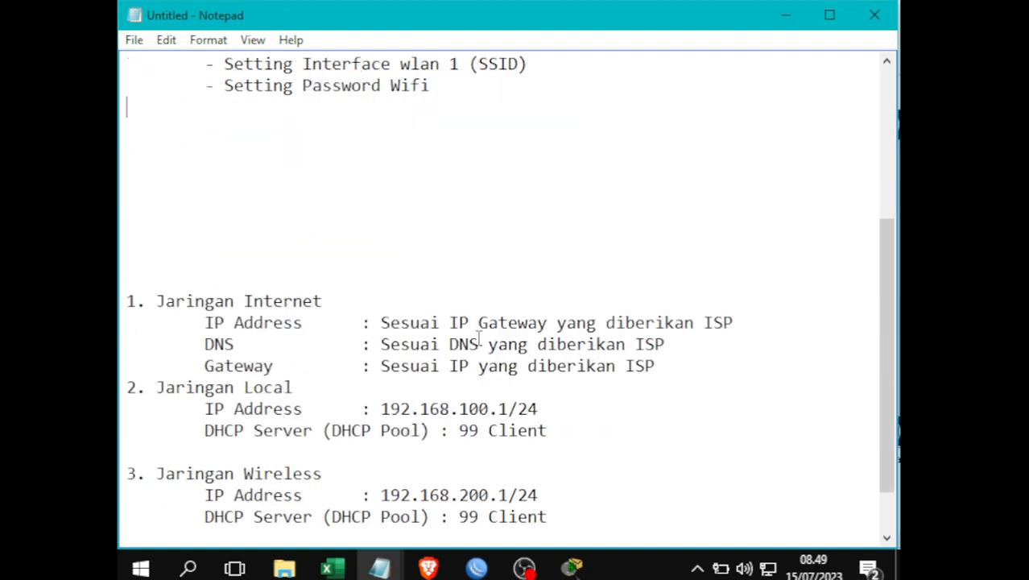
click(565, 406)
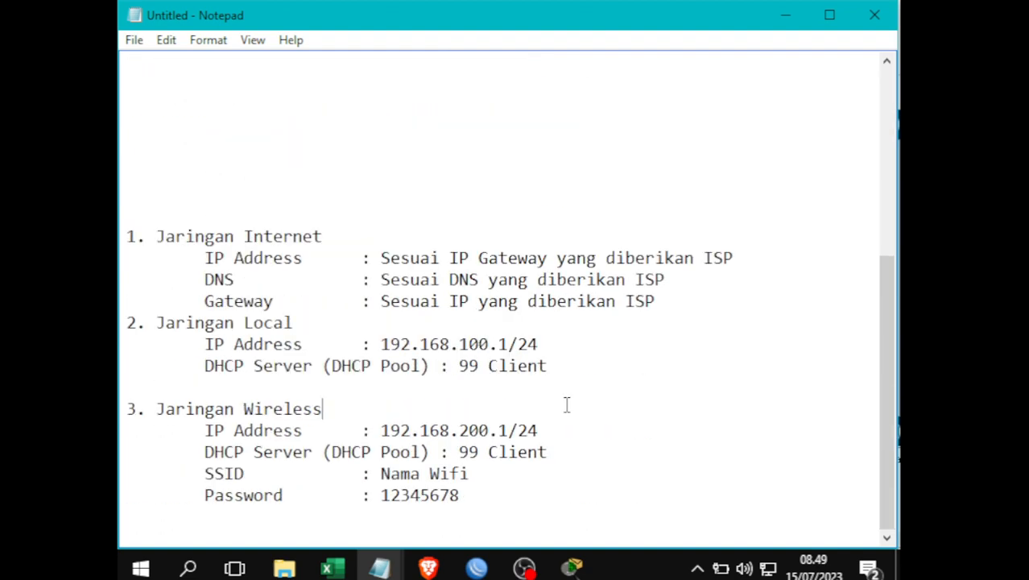
click(135, 169)
key(BackSpace)
text(CONTOH )
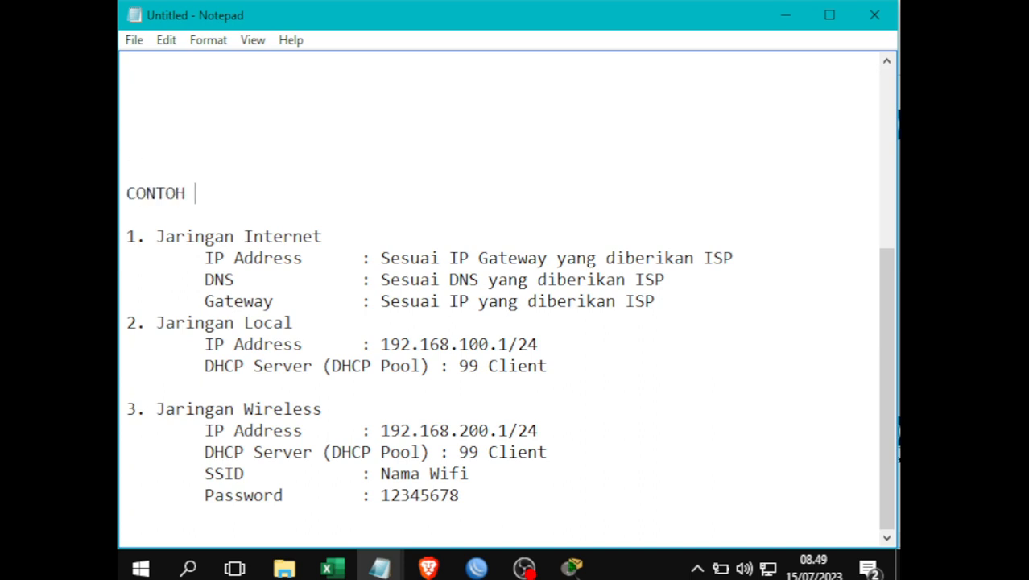
text(LATIHAN R)
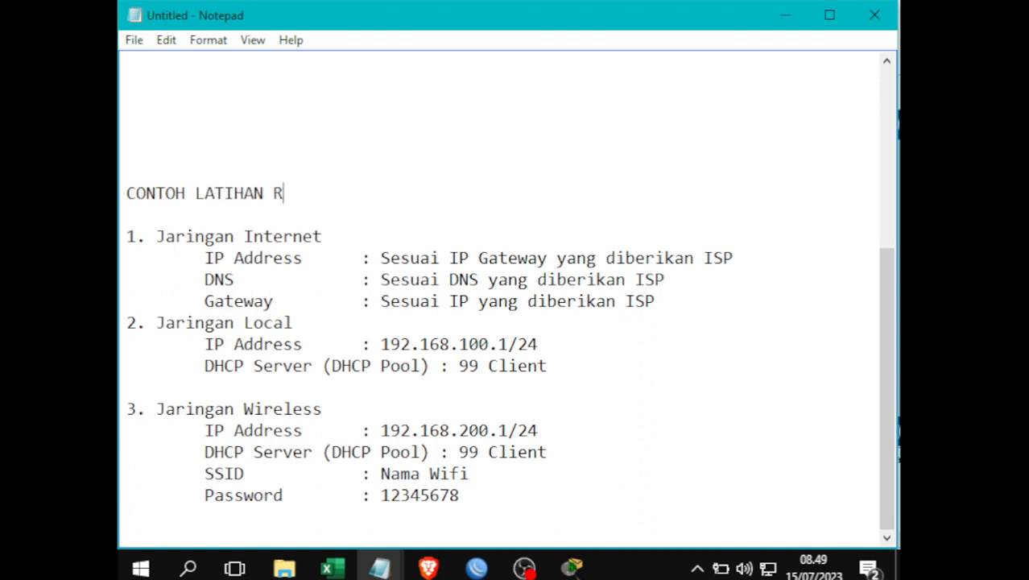
key(BackSpace)
text(KONFIG)
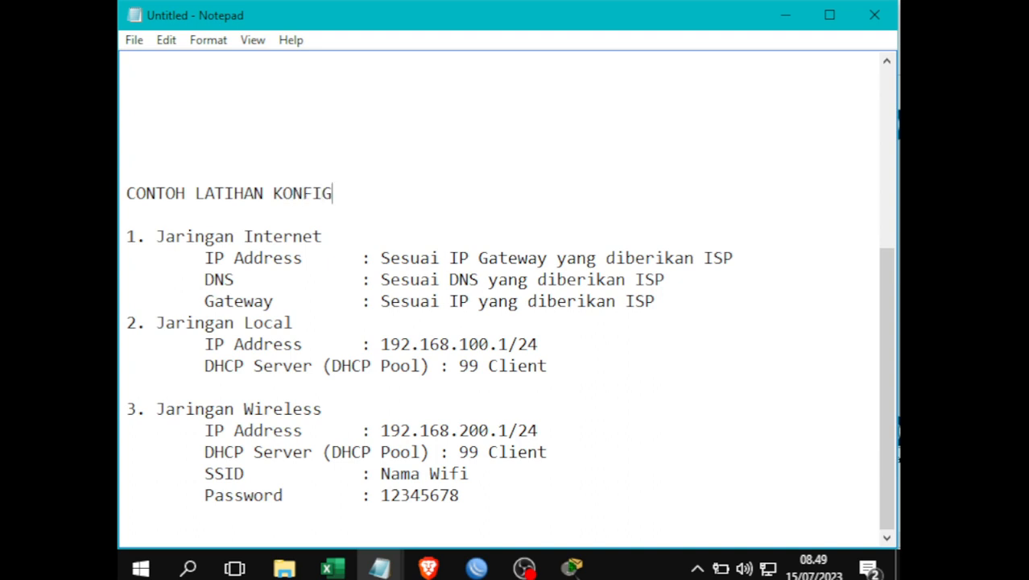
text(URASI DASAR)
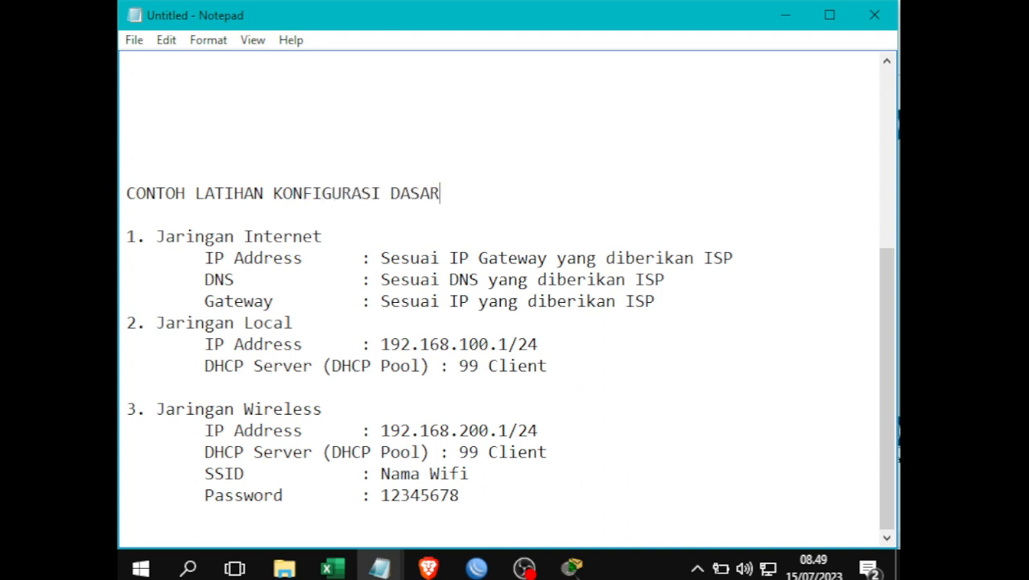
text( ROUTING DYNAMIC)
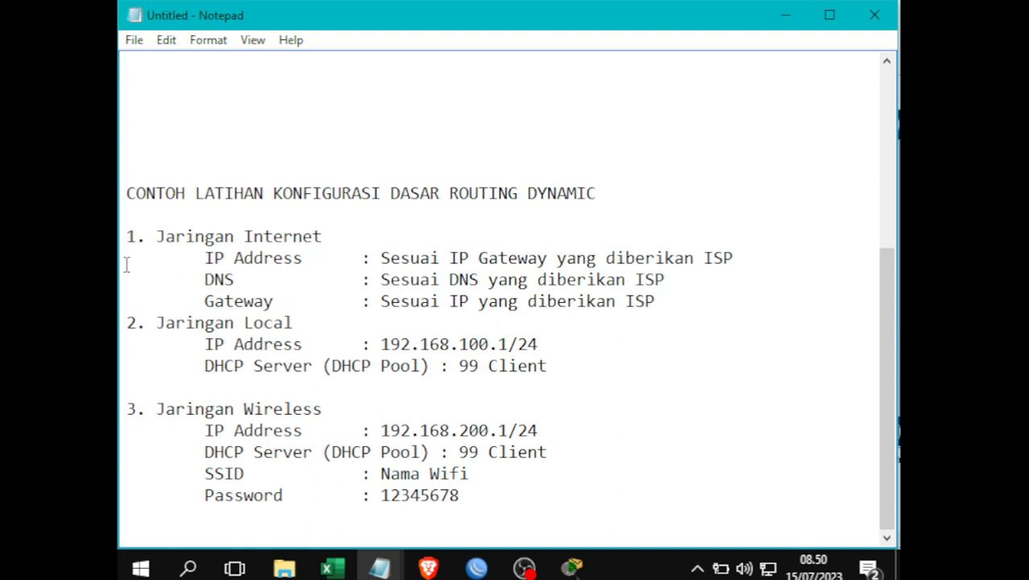
- Highlight the Jaringan Internet heading, its IP Address line and DNS line
drag(154, 240, 350, 240)
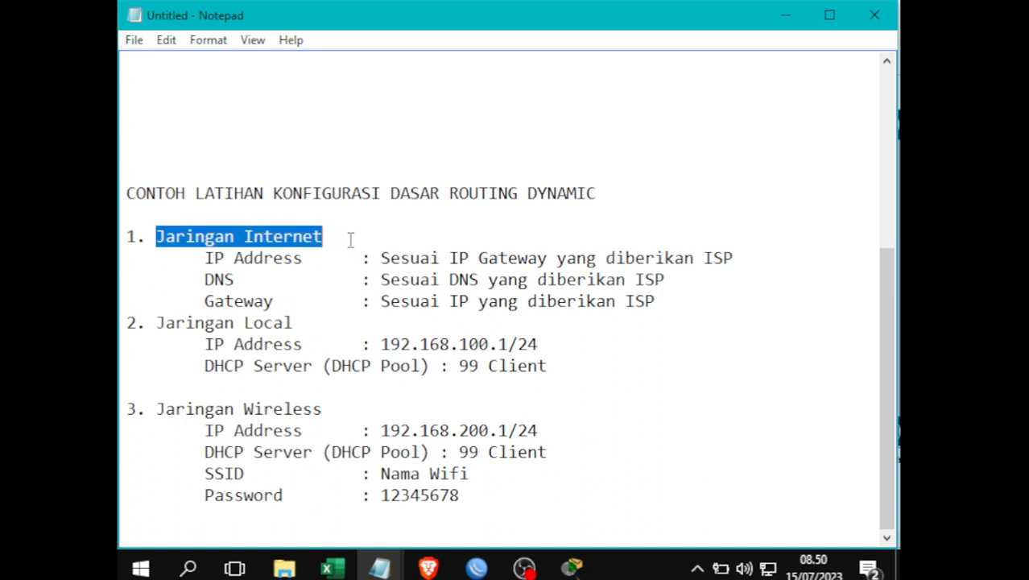
click(180, 264)
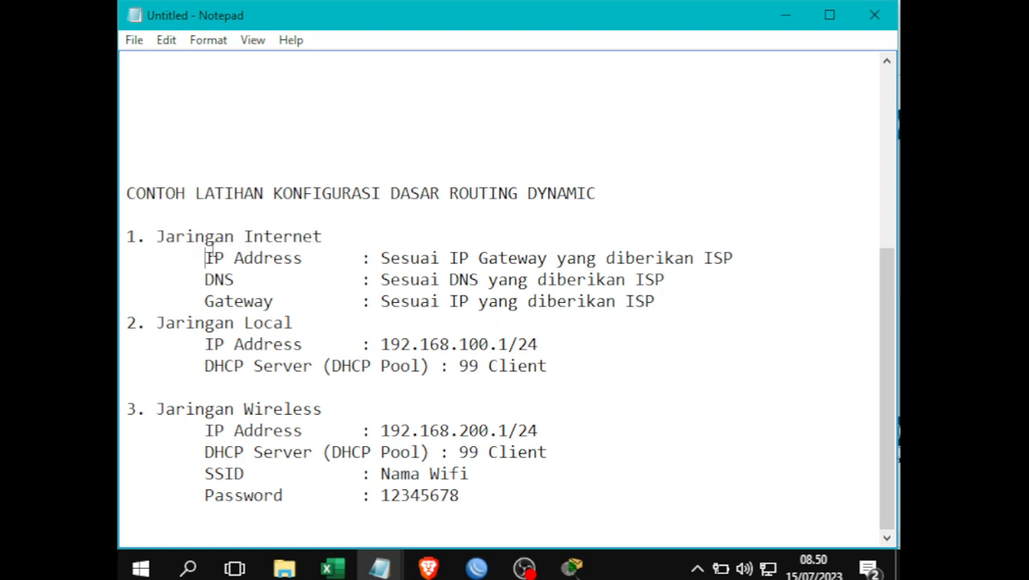
drag(191, 252, 776, 264)
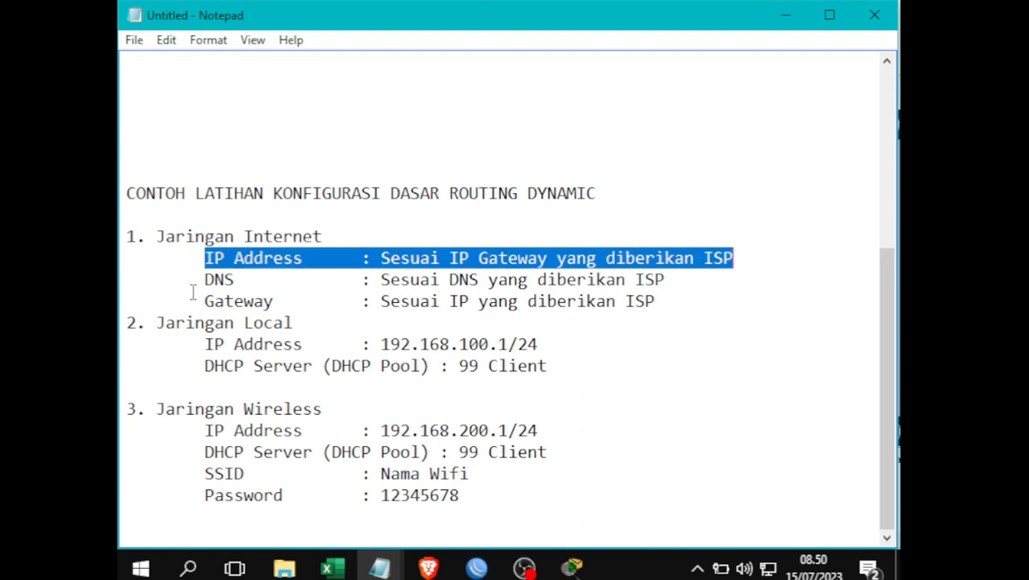
drag(193, 291, 410, 282)
click(528, 282)
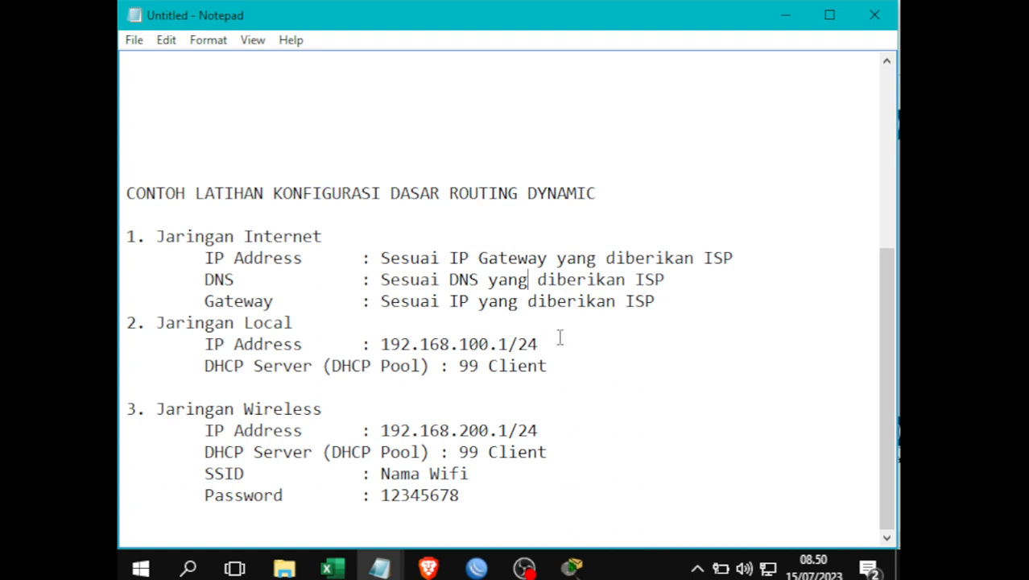
- Highlight the local address 192.168.100.1/24, its DHCP pool size and DHCP Server line
drag(559, 336, 362, 346)
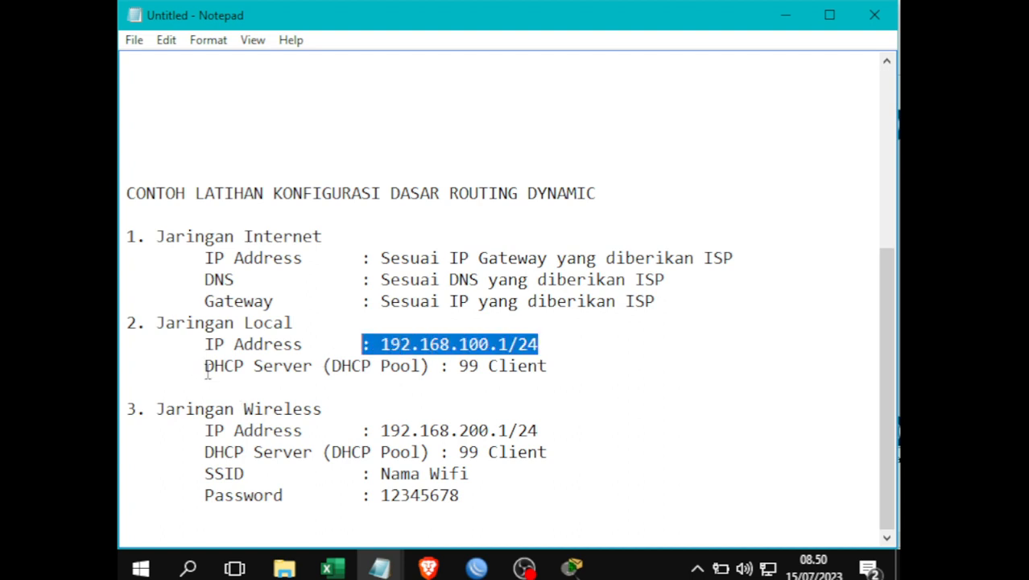
drag(553, 364, 467, 367)
click(351, 366)
click(188, 367)
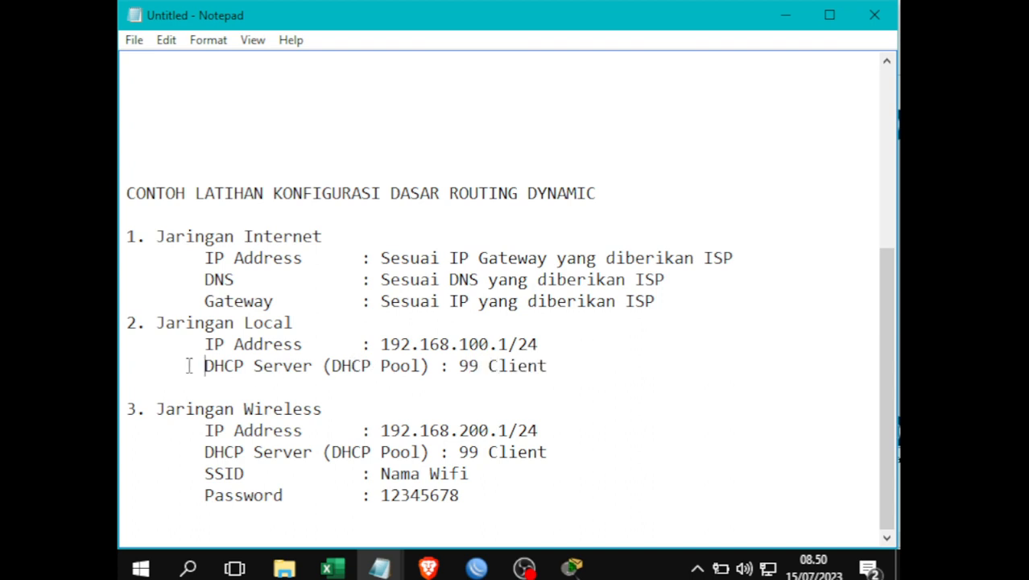
drag(188, 367, 316, 380)
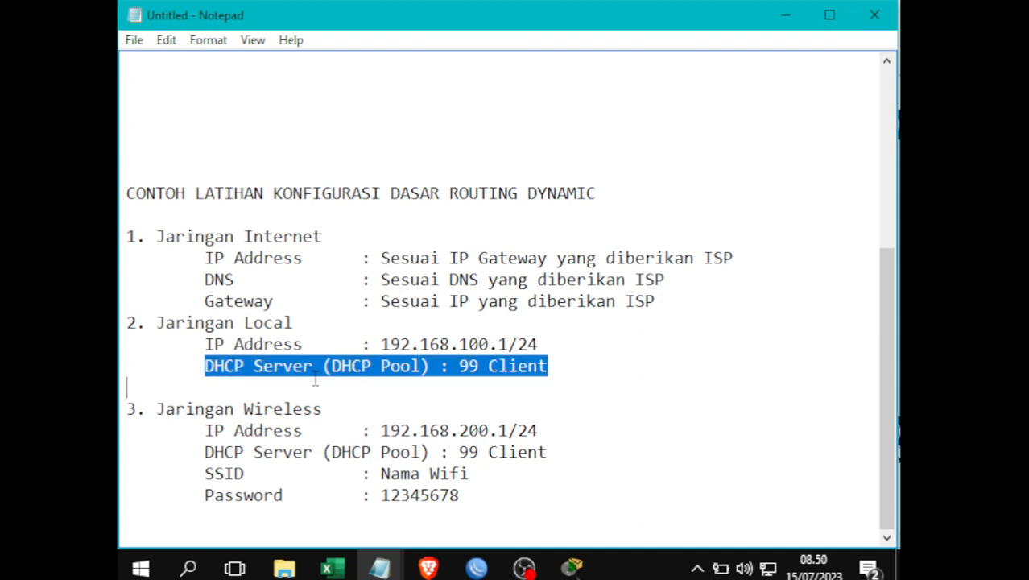
click(366, 367)
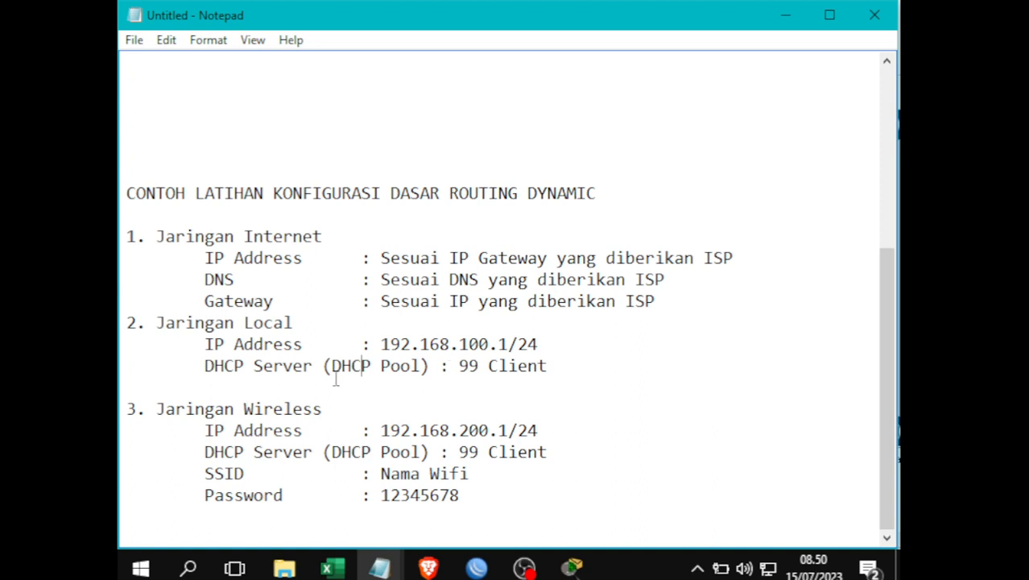
- Highlight the Jaringan Wireless address, DHCP Server line, pool size 99, SSID and Wifi password
drag(156, 409, 563, 425)
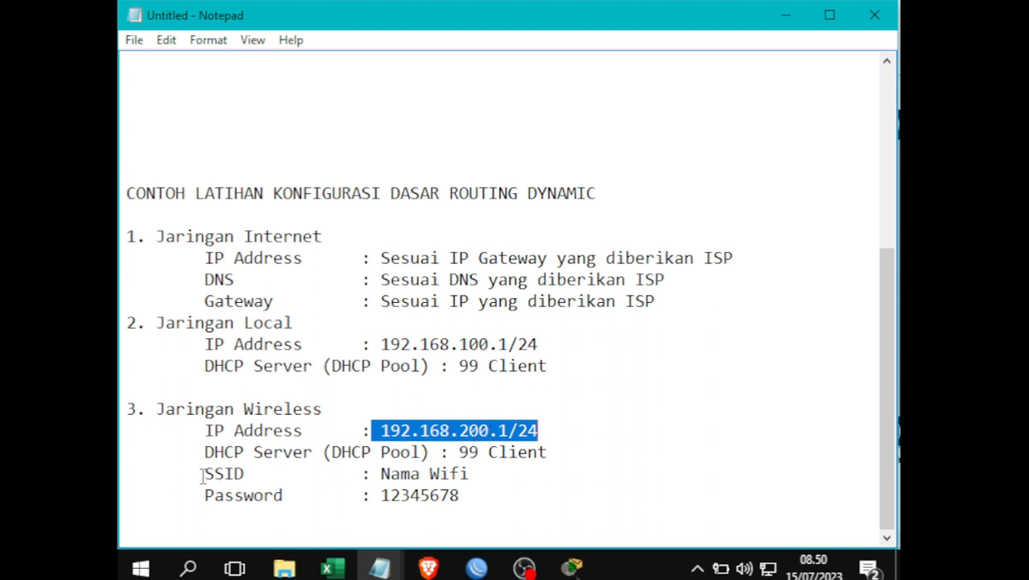
click(453, 451)
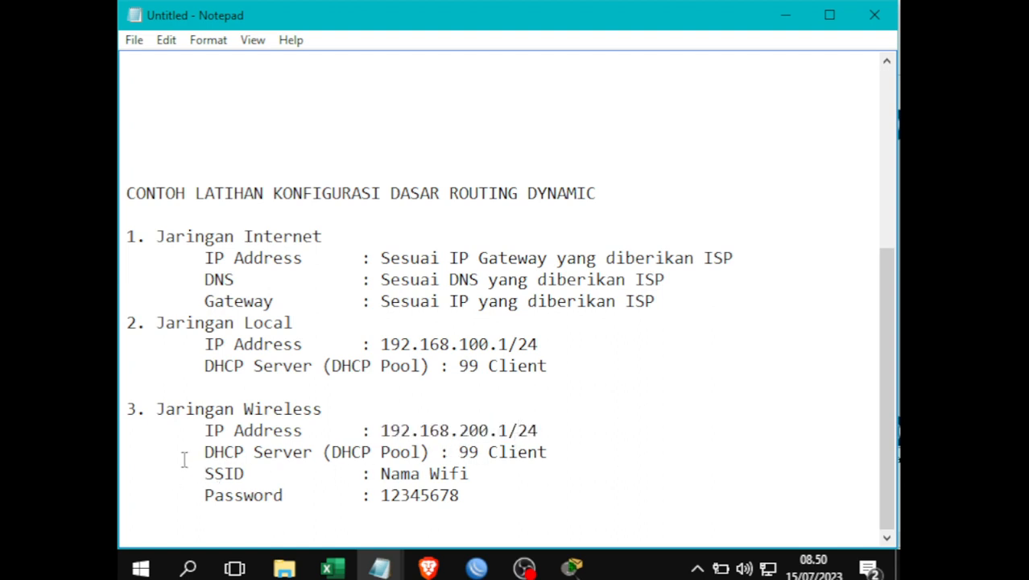
drag(205, 452, 333, 456)
click(364, 453)
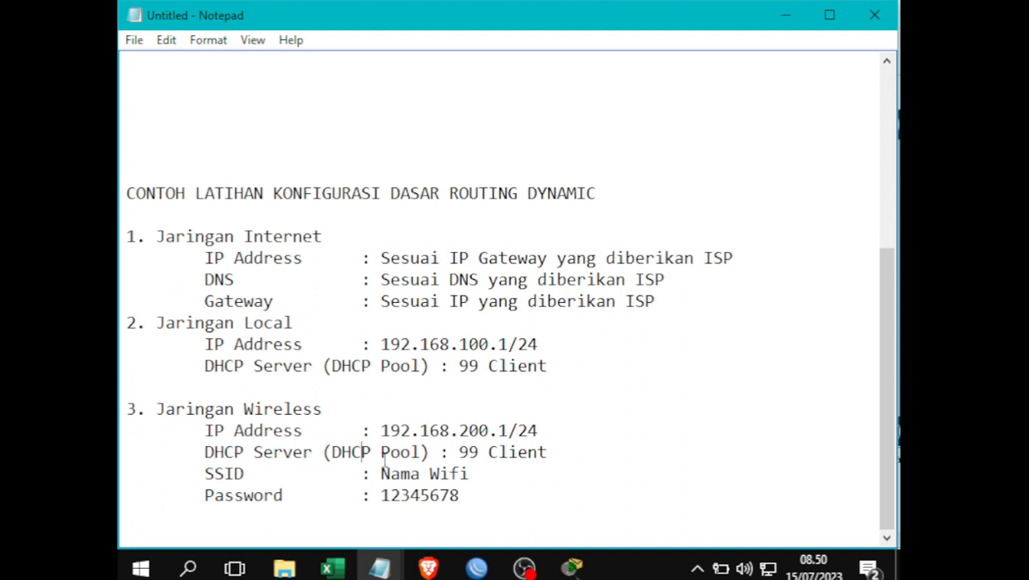
double_click(468, 451)
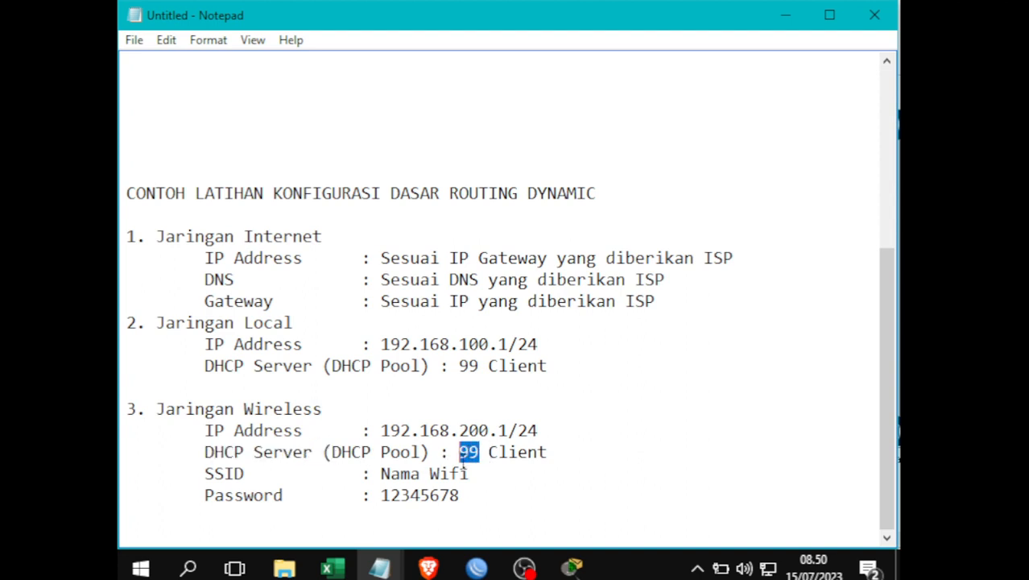
click(533, 461)
drag(205, 473, 481, 482)
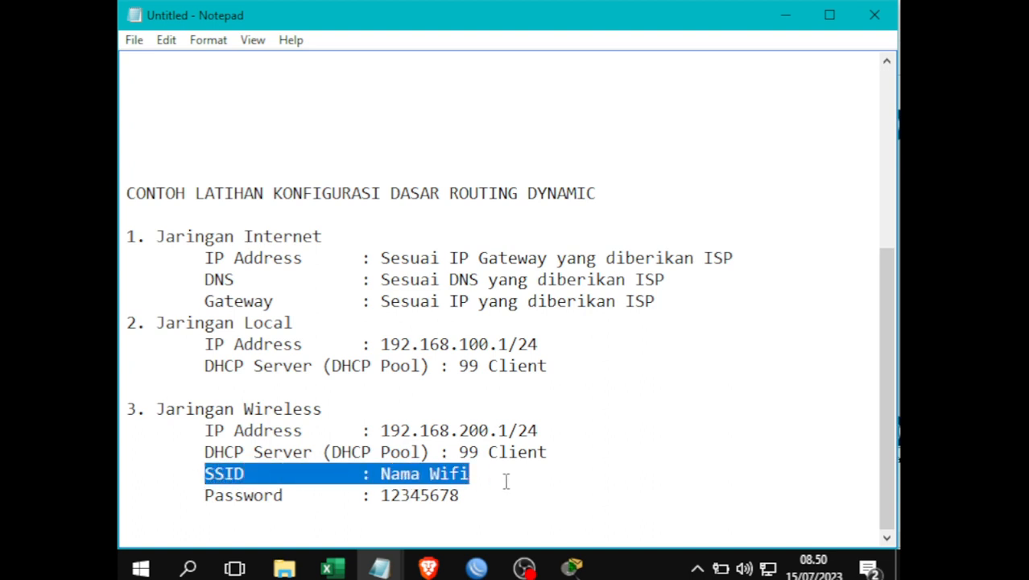
drag(181, 500, 354, 503)
double_click(403, 495)
click(487, 494)
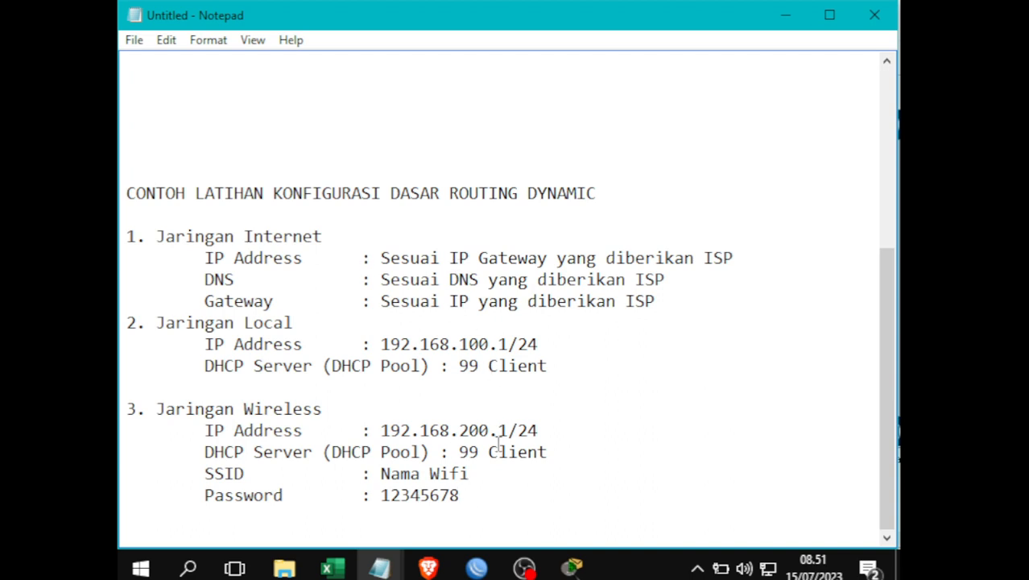
- Highlight the whole configuration plan to review it
drag(466, 493, 124, 252)
click(499, 344)
click(561, 494)
- Close the old WinBox session and launch winbox v3.27 from the WINBOX folder
click(477, 568)
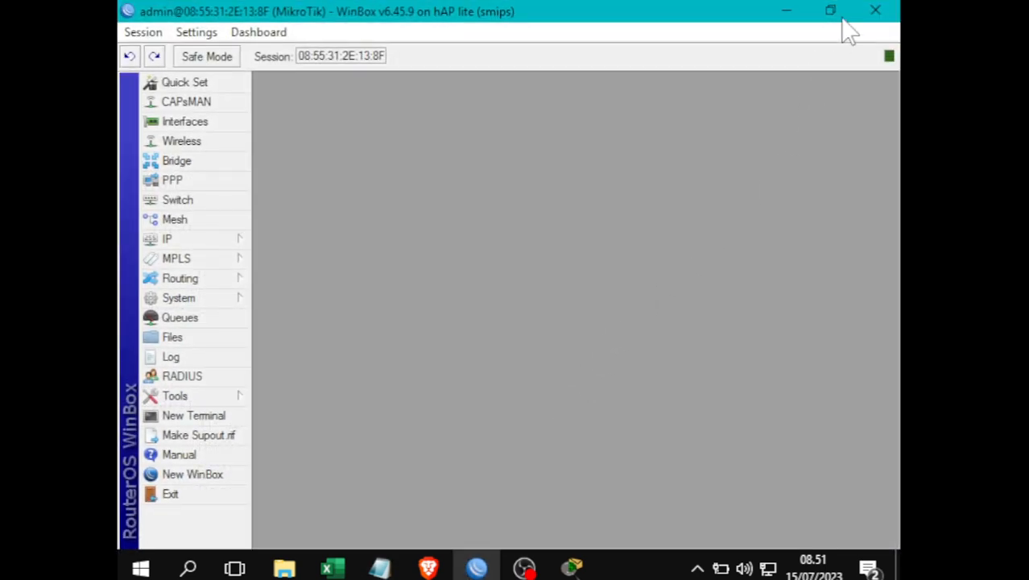
click(871, 13)
click(776, 13)
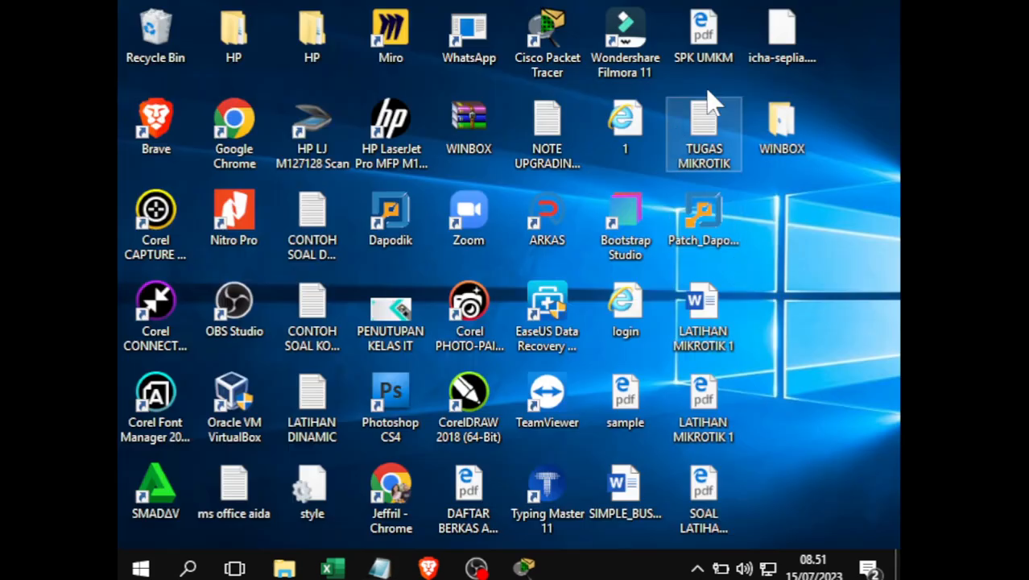
double_click(780, 121)
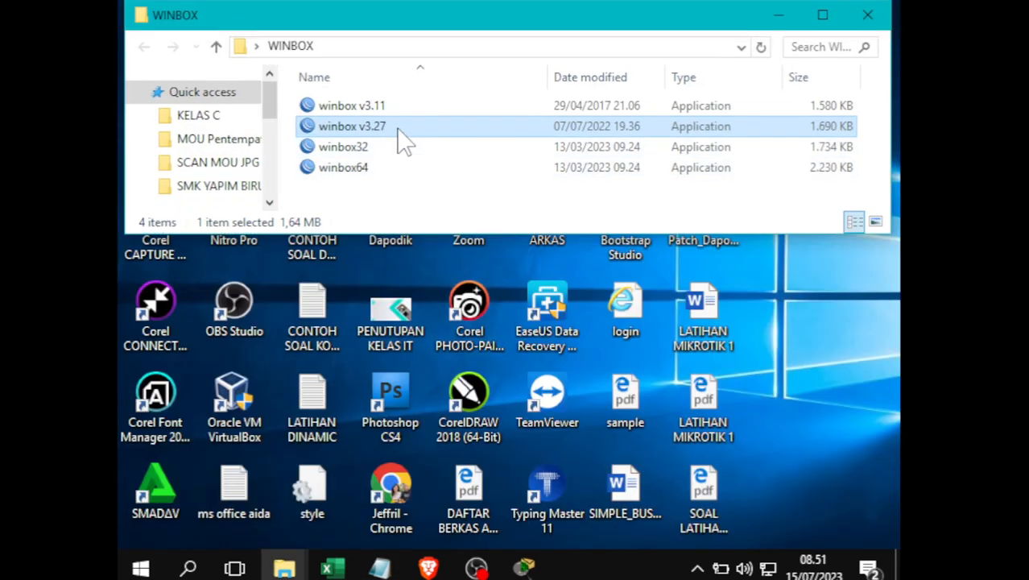
double_click(399, 129)
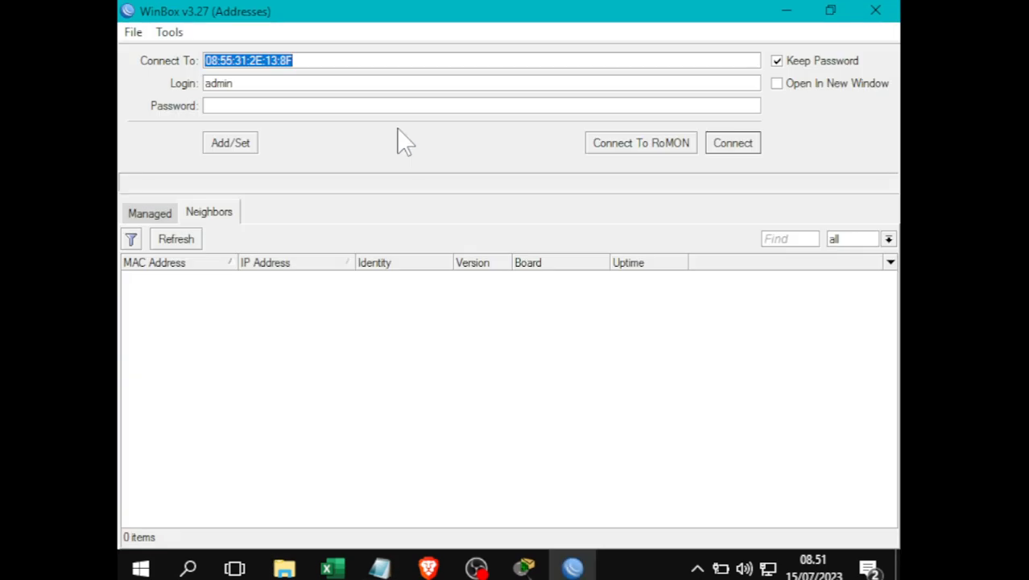
click(494, 436)
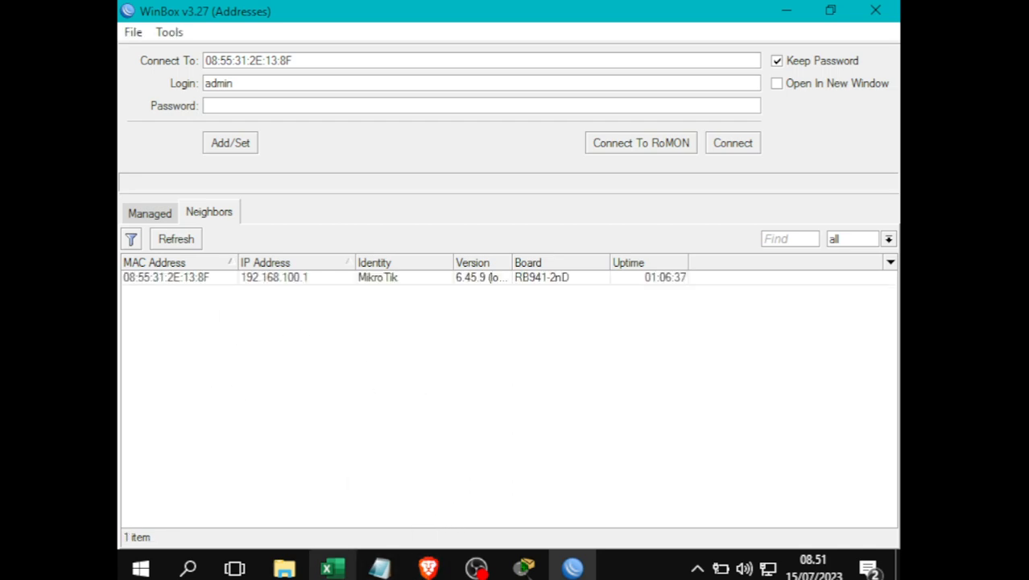
click(533, 569)
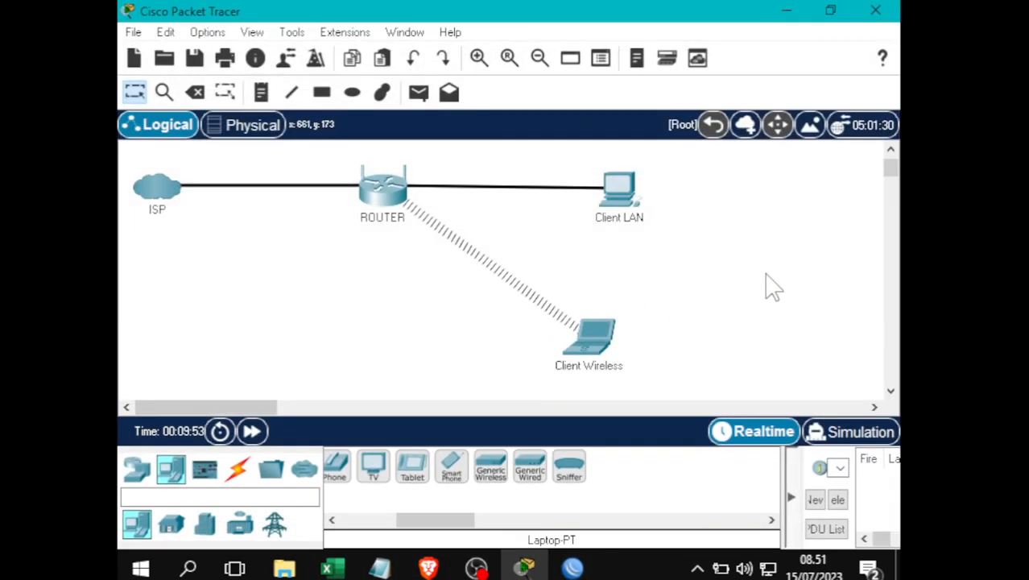
- Add an 'Ether 2' note on the right side of the ROUTER
drag(568, 159, 697, 270)
drag(316, 150, 436, 294)
drag(773, 393, 129, 162)
click(260, 92)
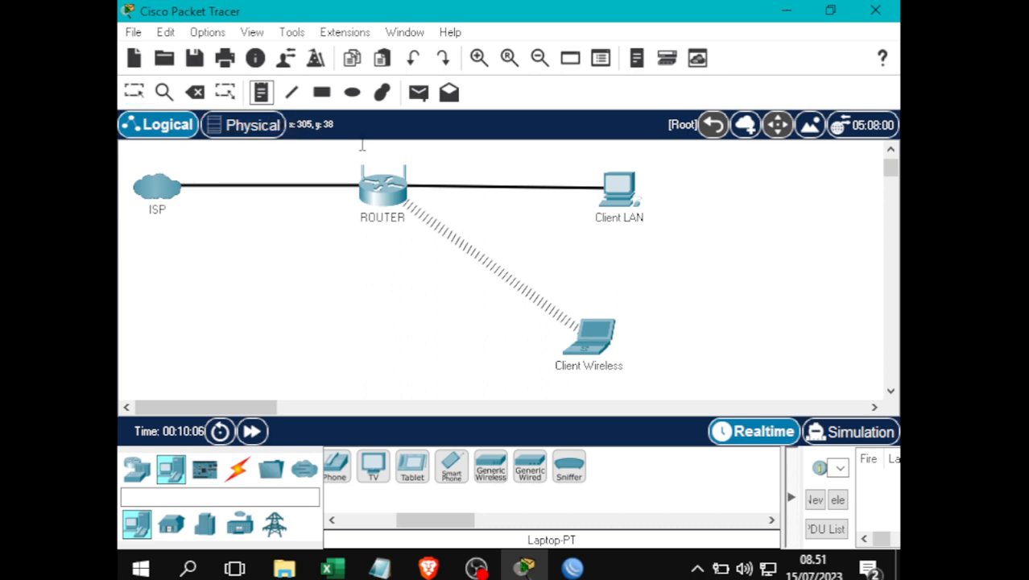
click(413, 177)
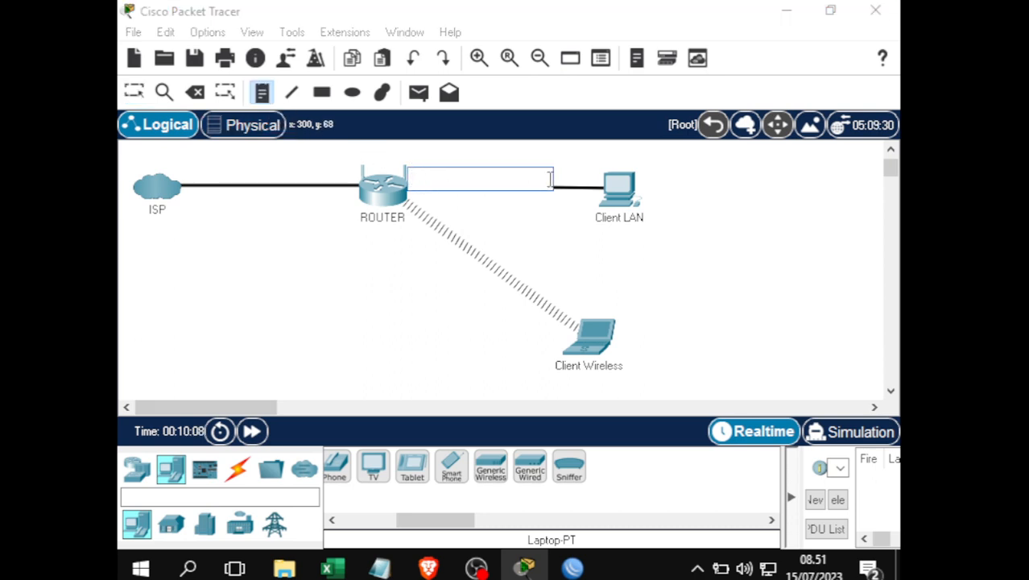
text(Et)
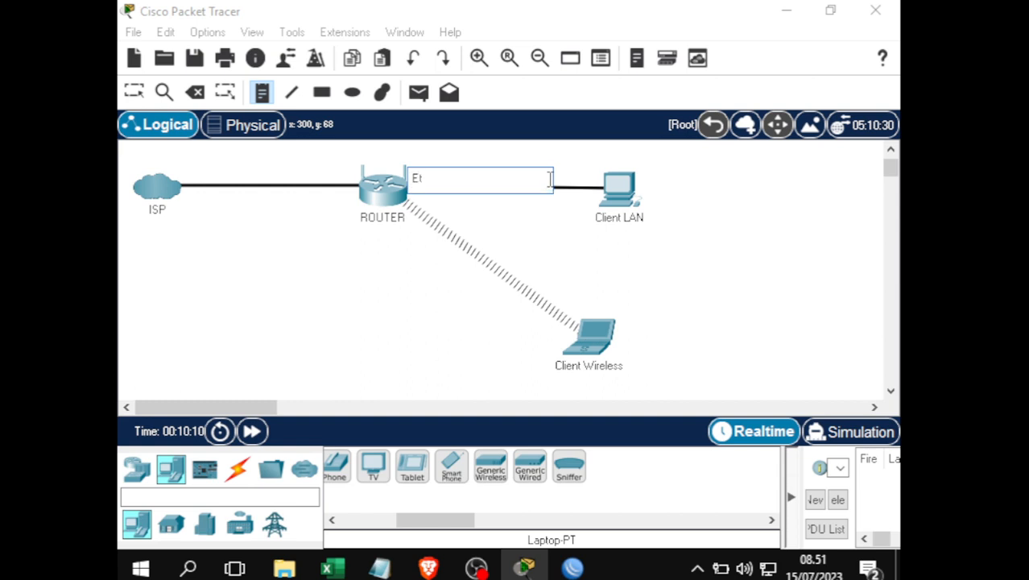
text(her 2)
click(134, 92)
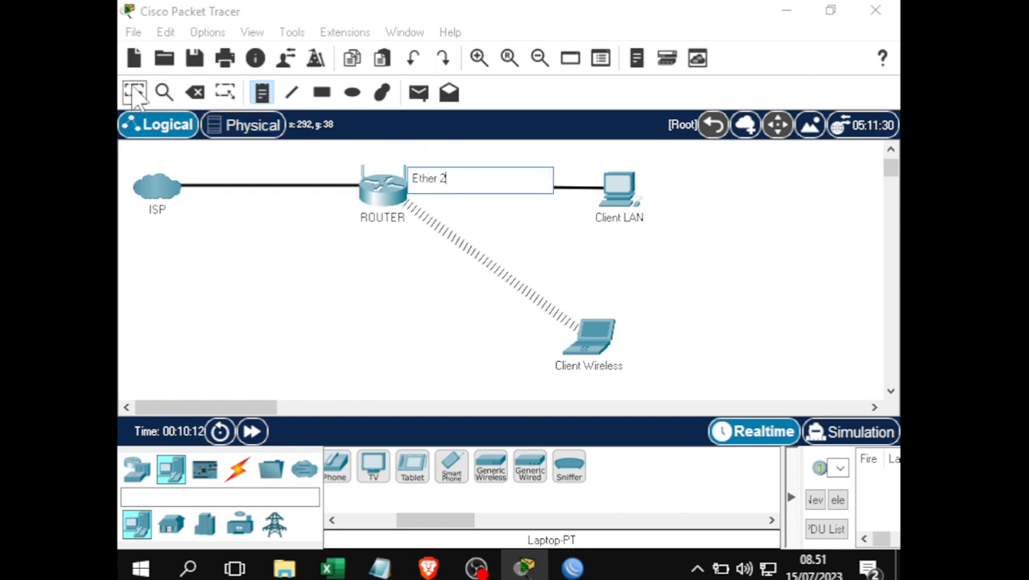
drag(425, 183, 422, 175)
- Add an 'Ether 1' note on the left side of the ROUTER
click(260, 91)
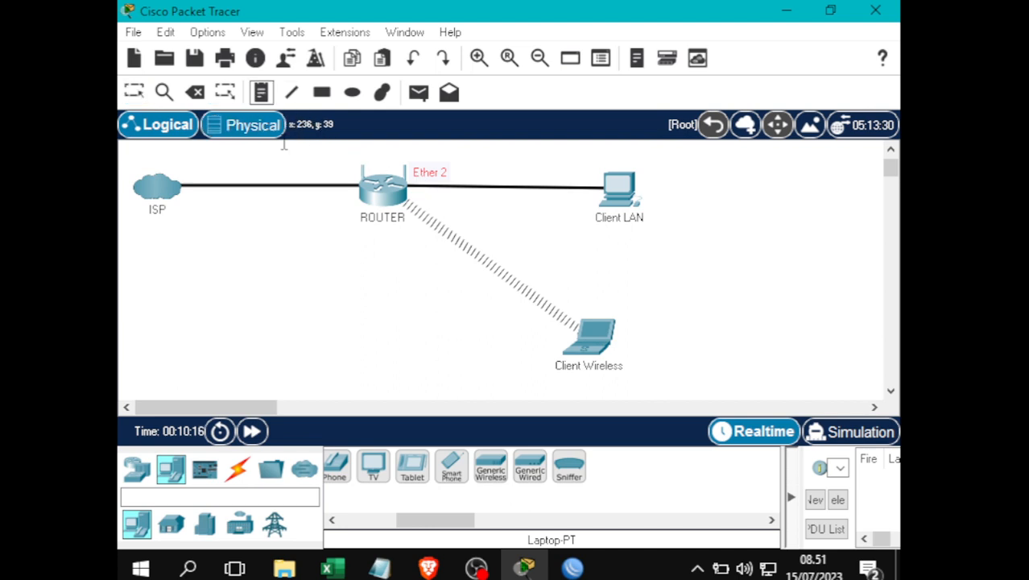
click(332, 171)
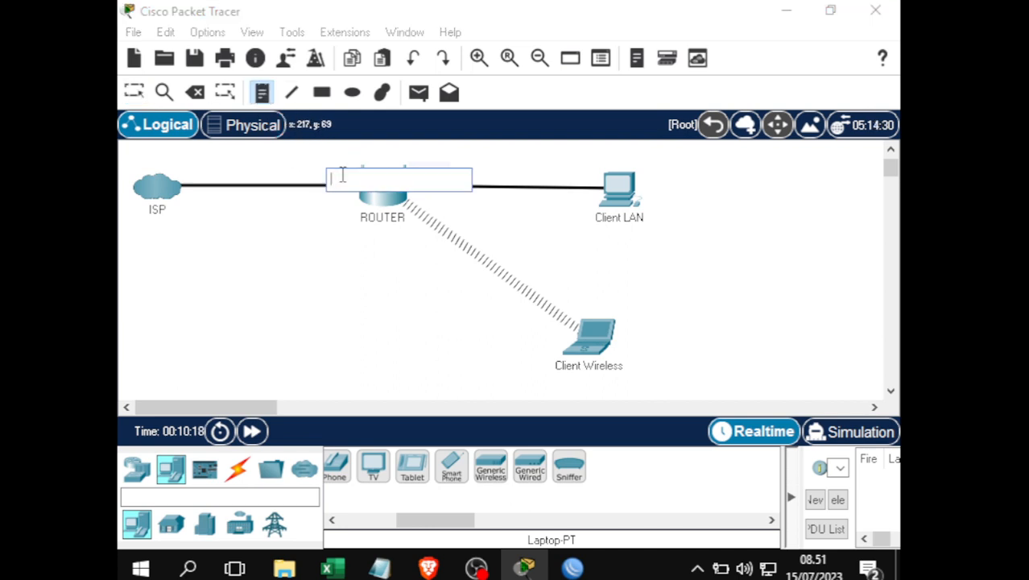
text(Eth)
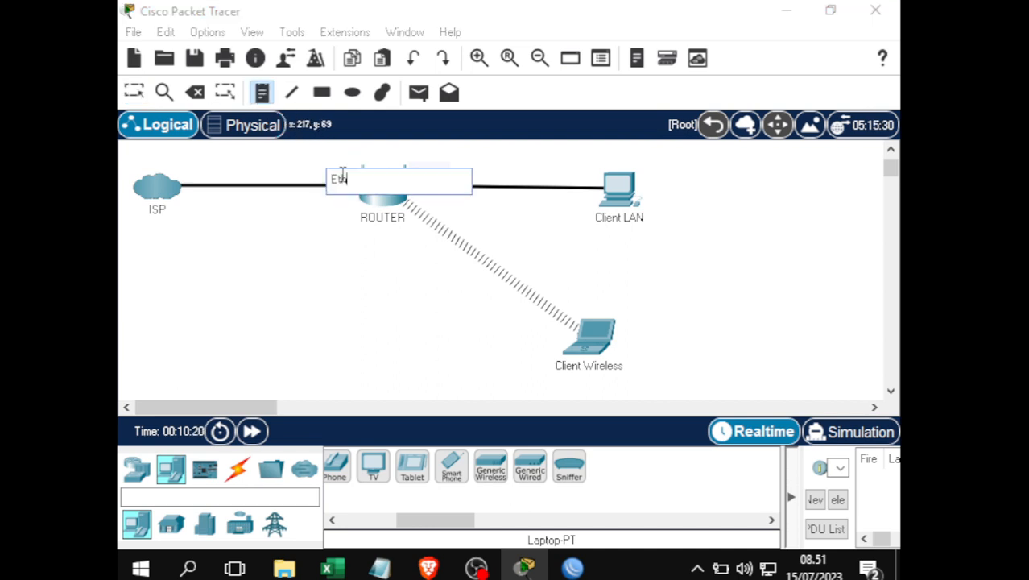
text(er 1)
click(133, 91)
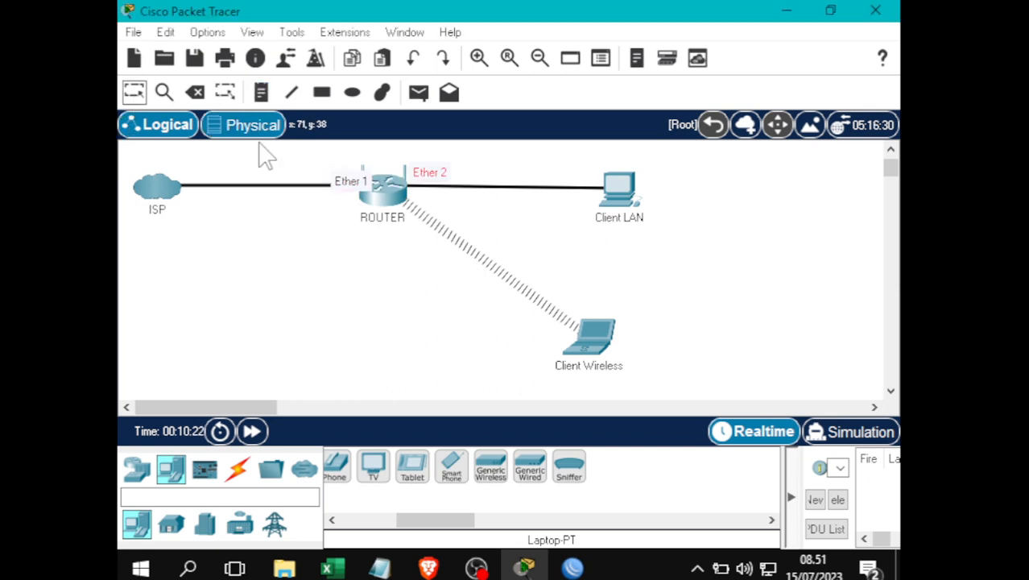
drag(315, 180, 325, 174)
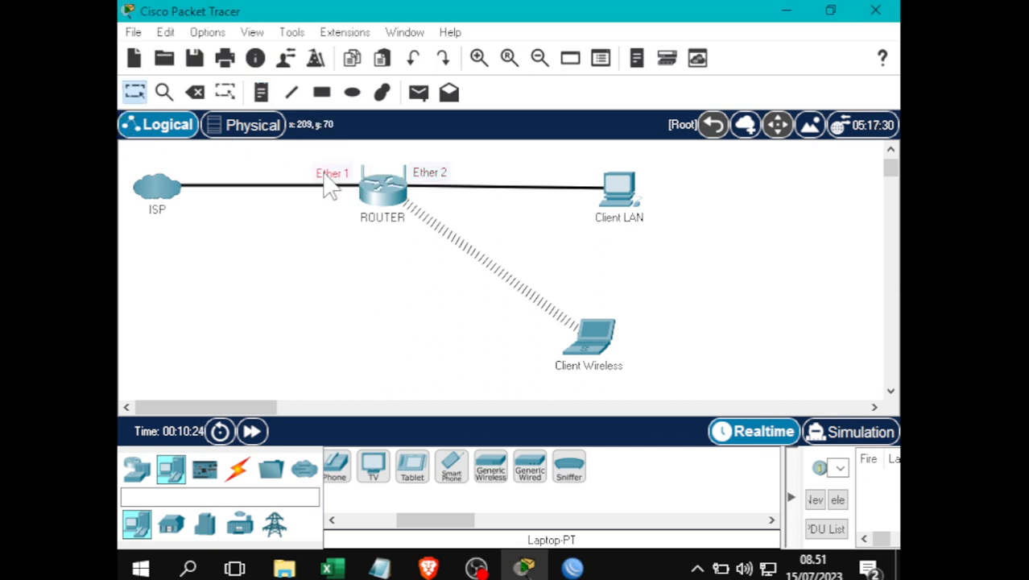
- Add a 'Jaringan Internet' note just under the ISP–ROUTER link
click(261, 92)
click(220, 206)
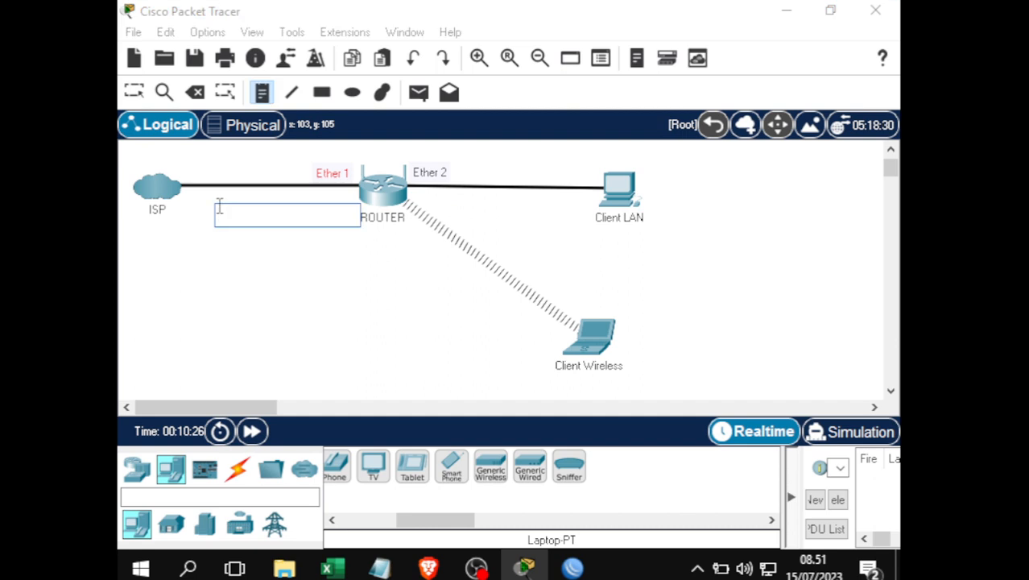
text(Jaringan Internet)
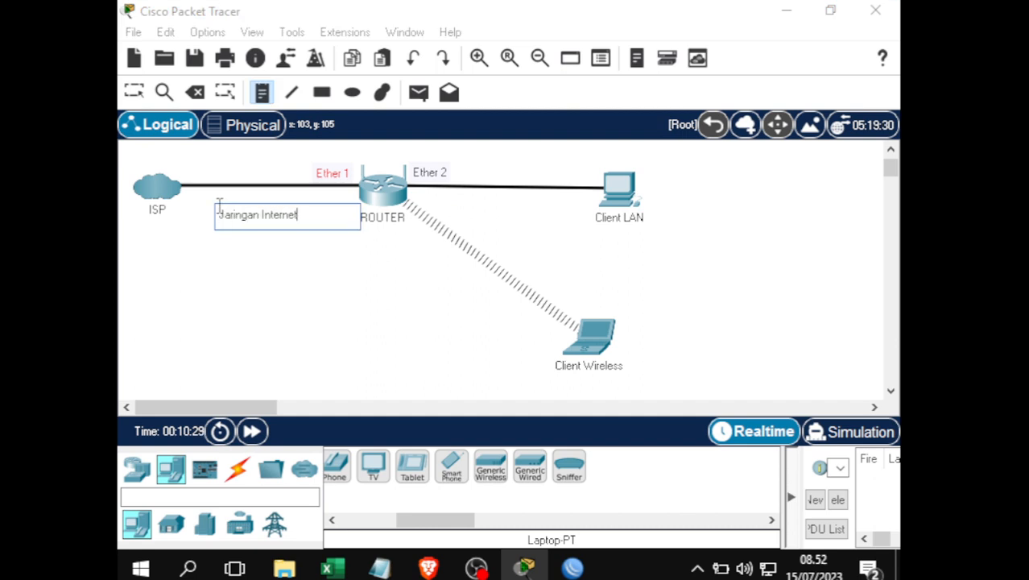
click(133, 91)
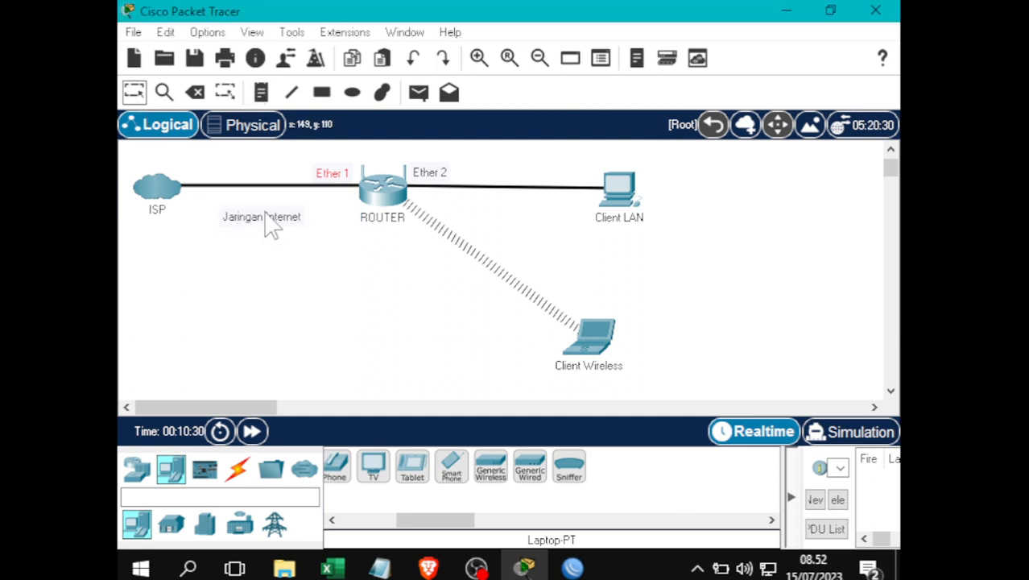
drag(266, 206, 270, 194)
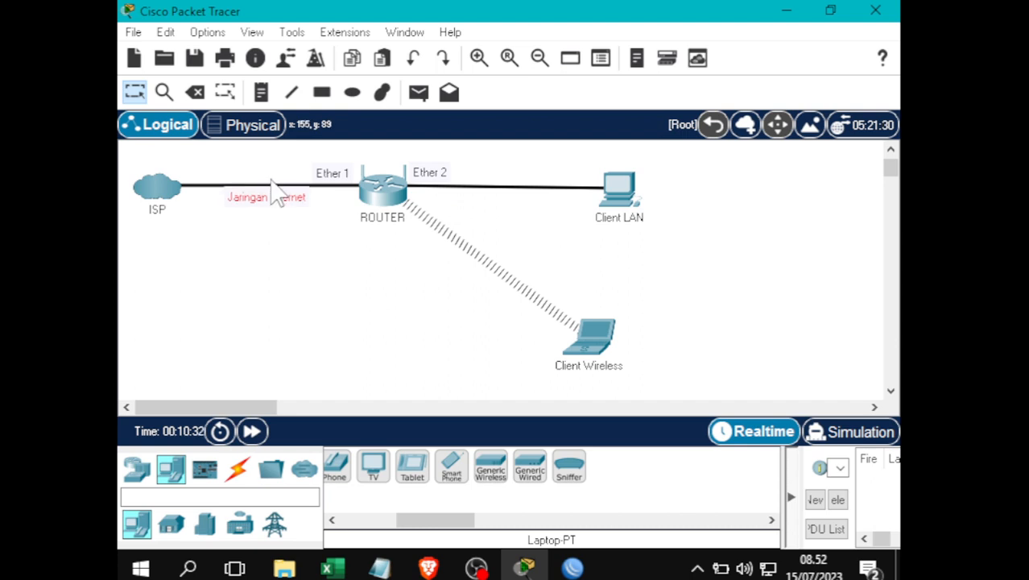
- Add a 'Jaringan Local' note above the LAN link
click(262, 91)
click(492, 197)
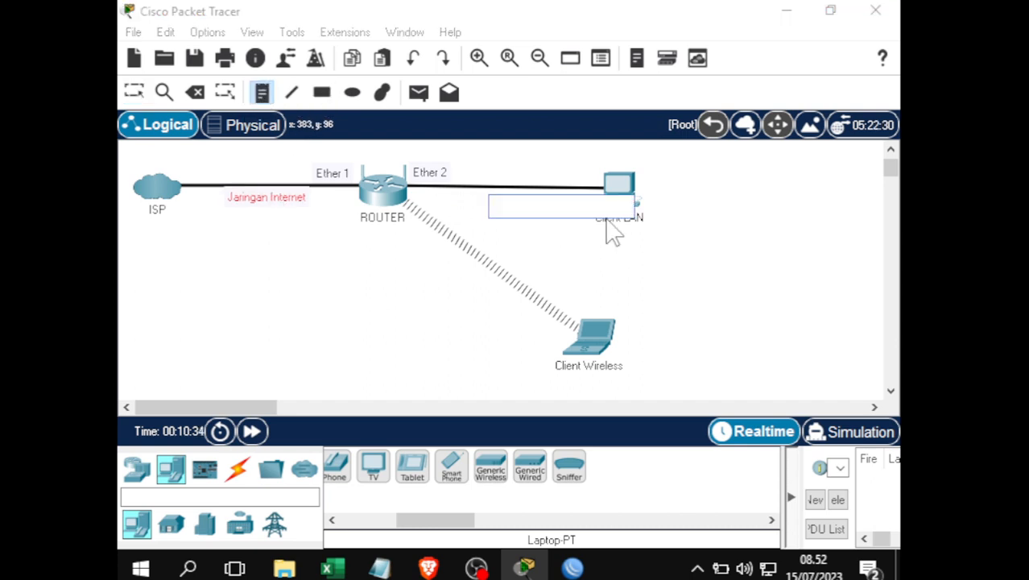
text(Jaringan Local)
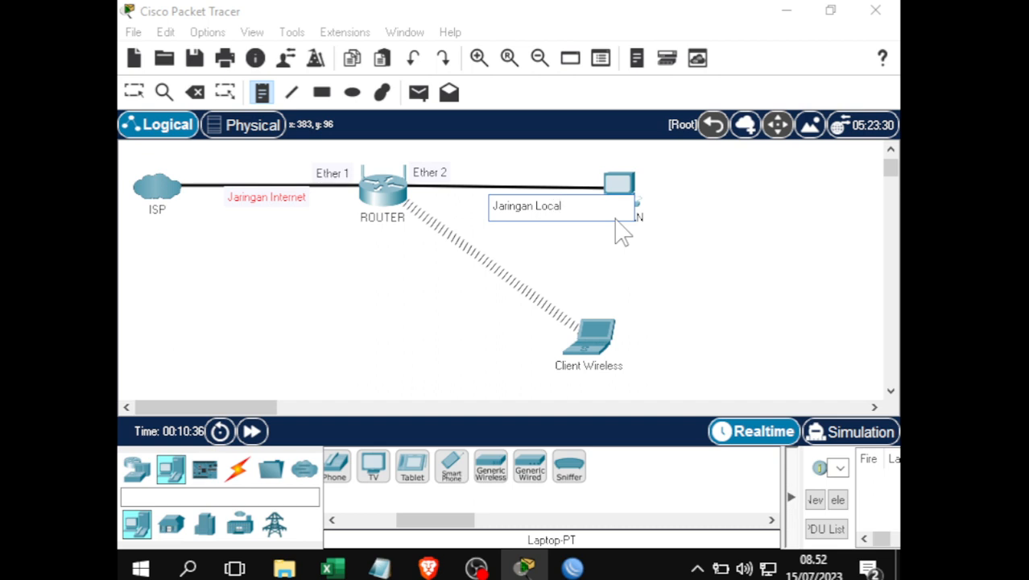
click(140, 95)
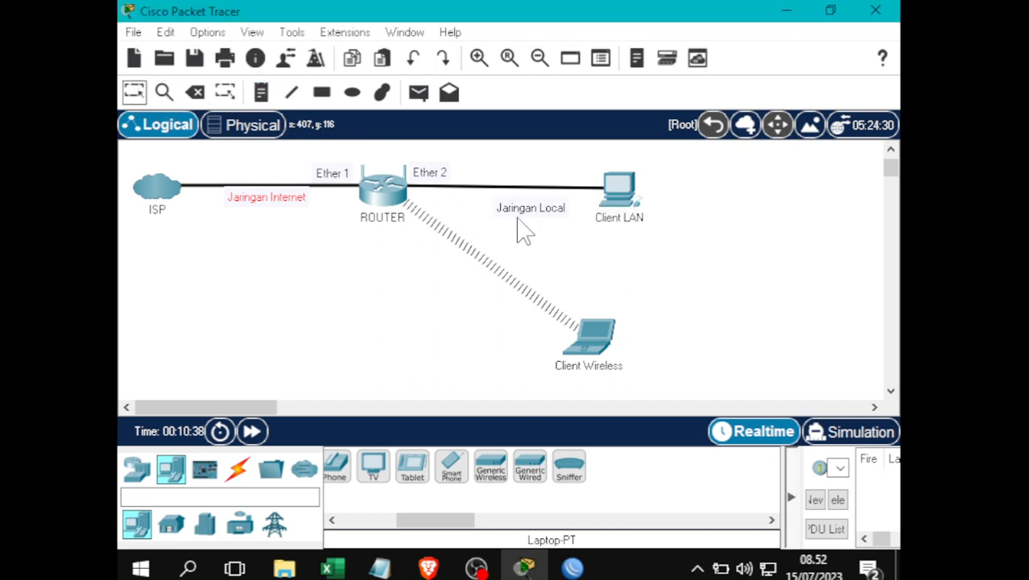
click(543, 207)
drag(542, 213, 515, 204)
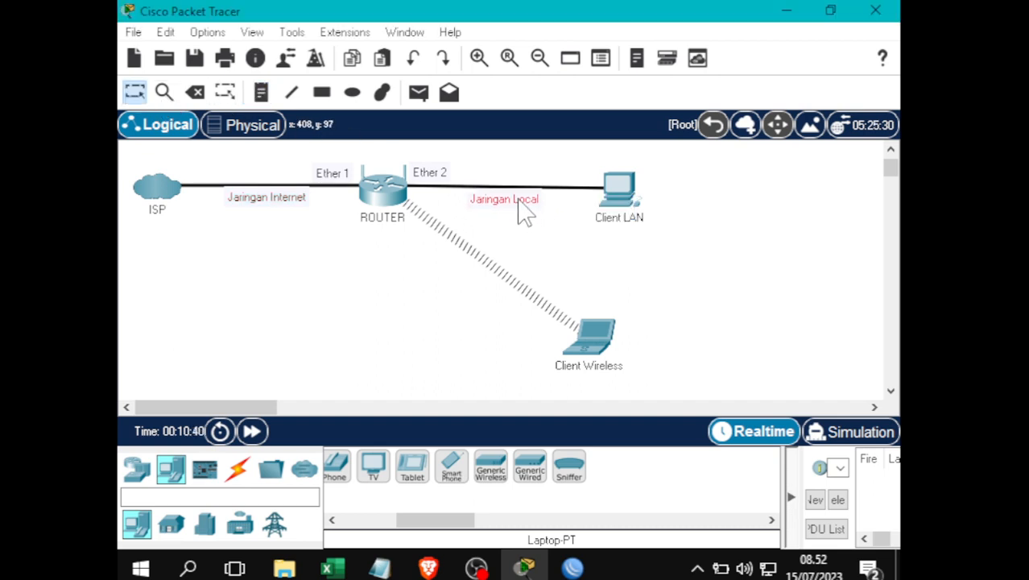
- Nudge the Client LAN computer right and realign Jaringan Local along the link
click(640, 207)
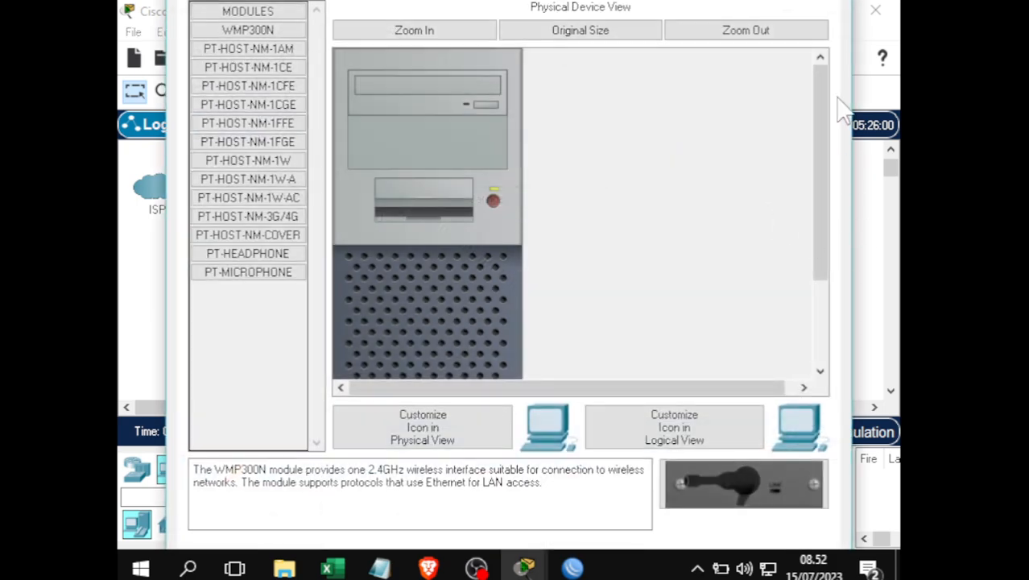
drag(852, 50, 901, 51)
click(829, 14)
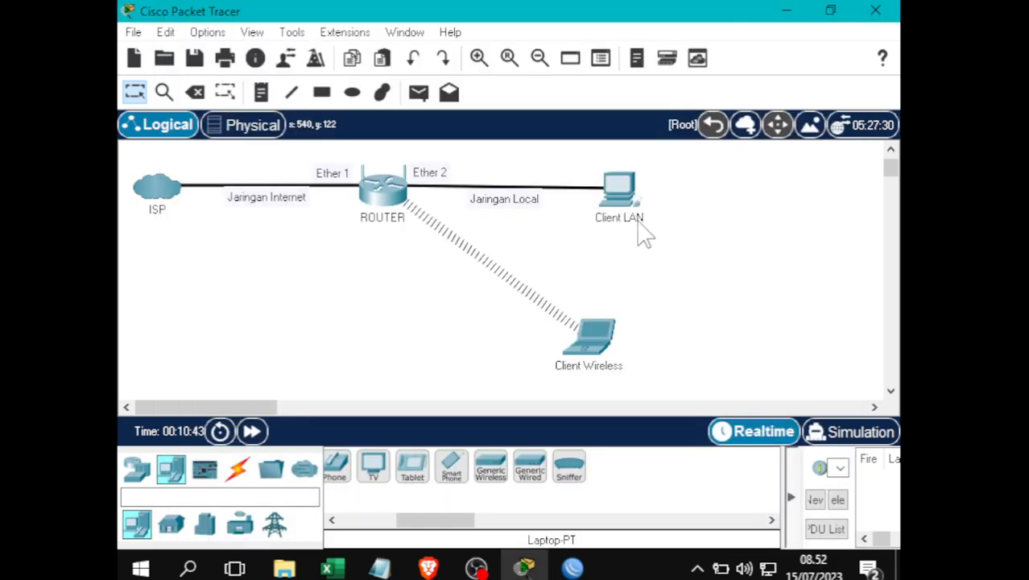
click(658, 180)
drag(658, 183, 667, 194)
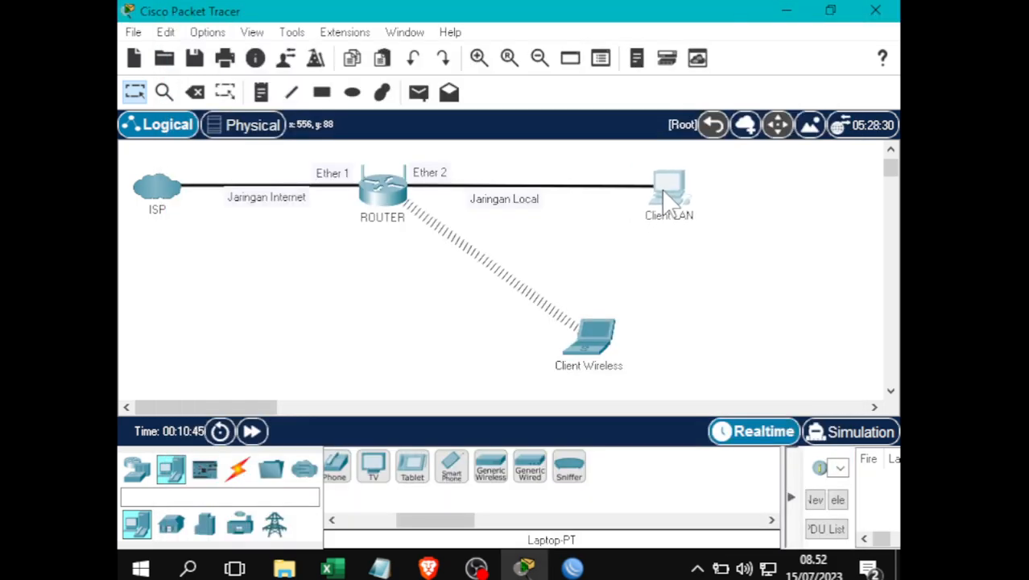
drag(527, 211, 565, 211)
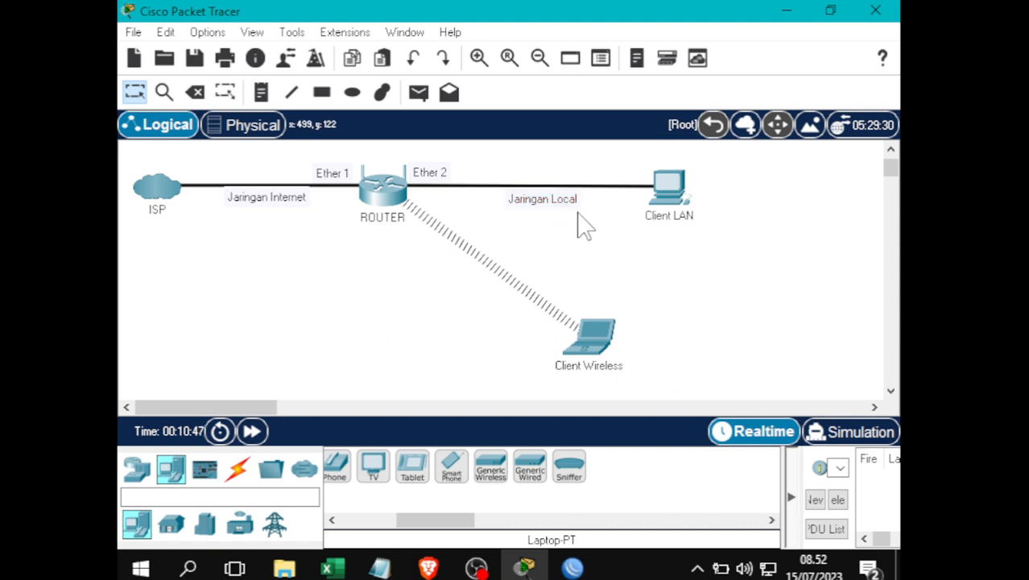
- Add a 'Jaringan Wireless' note on the wireless link and 'Wlan 1' at the router end
click(261, 92)
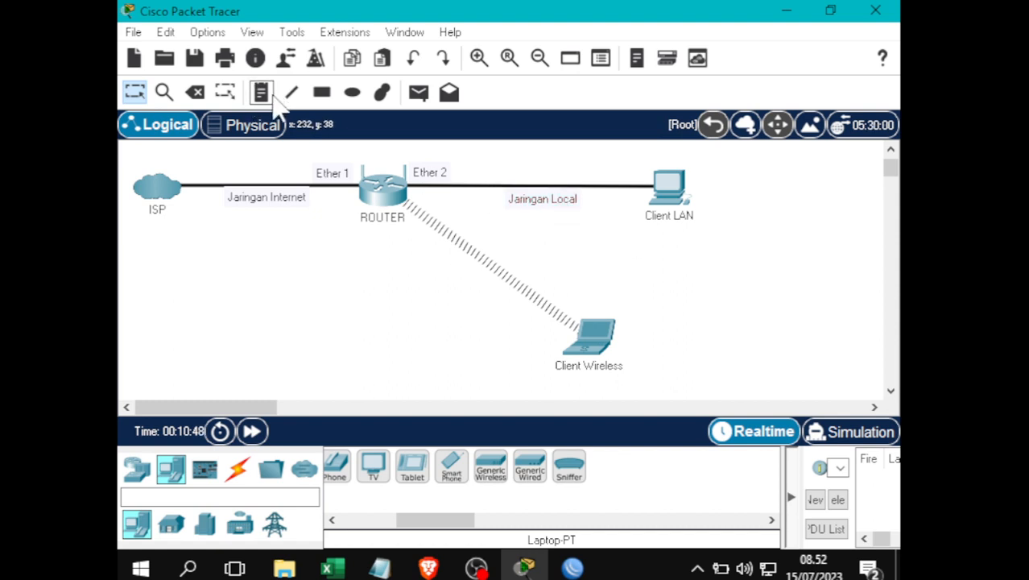
click(505, 250)
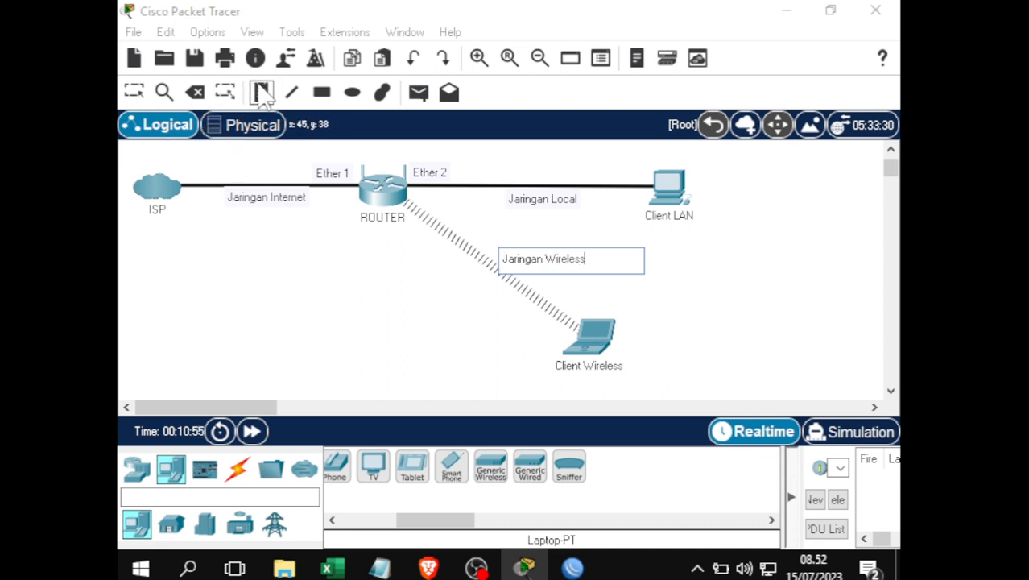
click(435, 217)
text(Wlan 1)
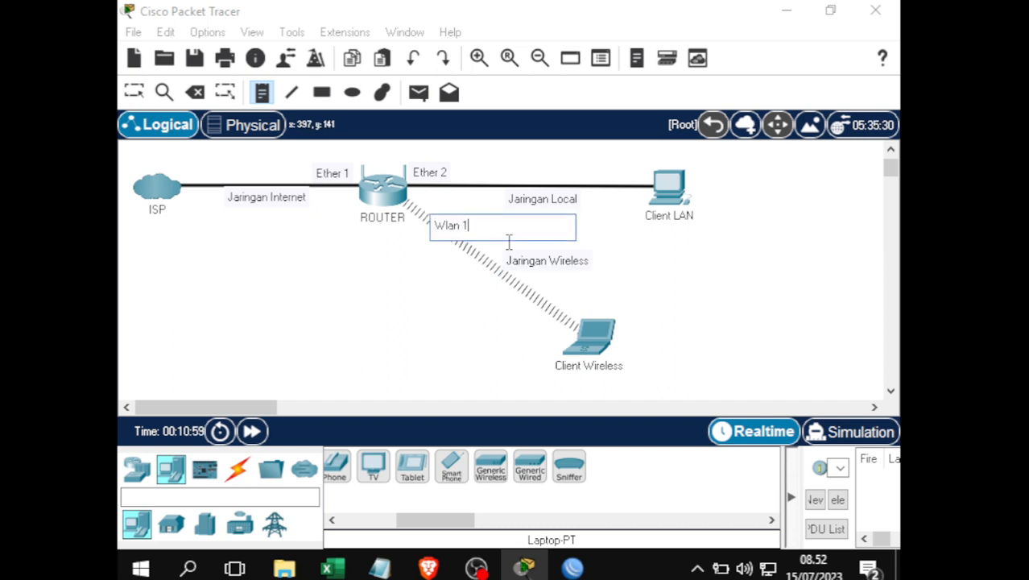
click(133, 91)
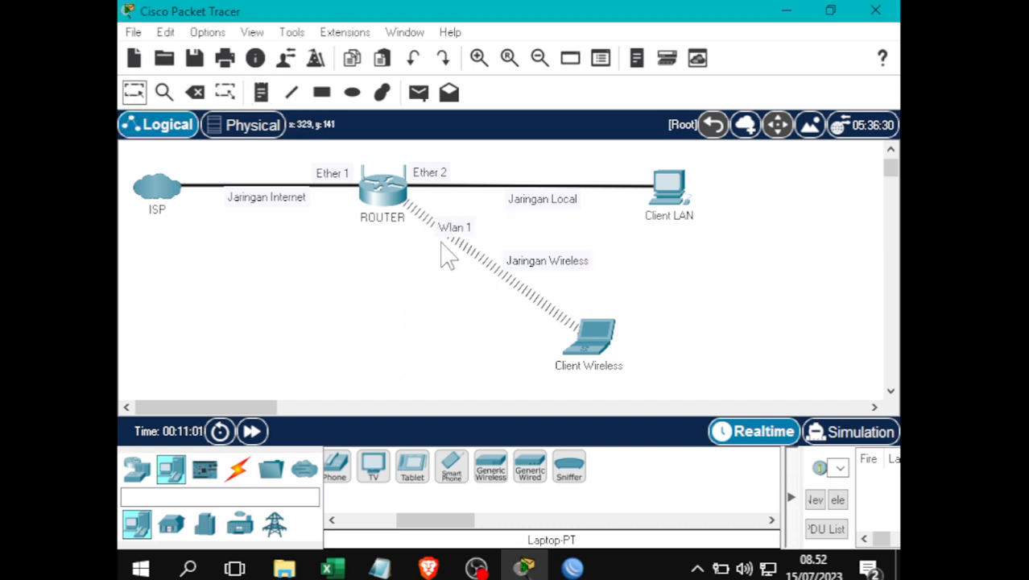
drag(459, 236, 472, 224)
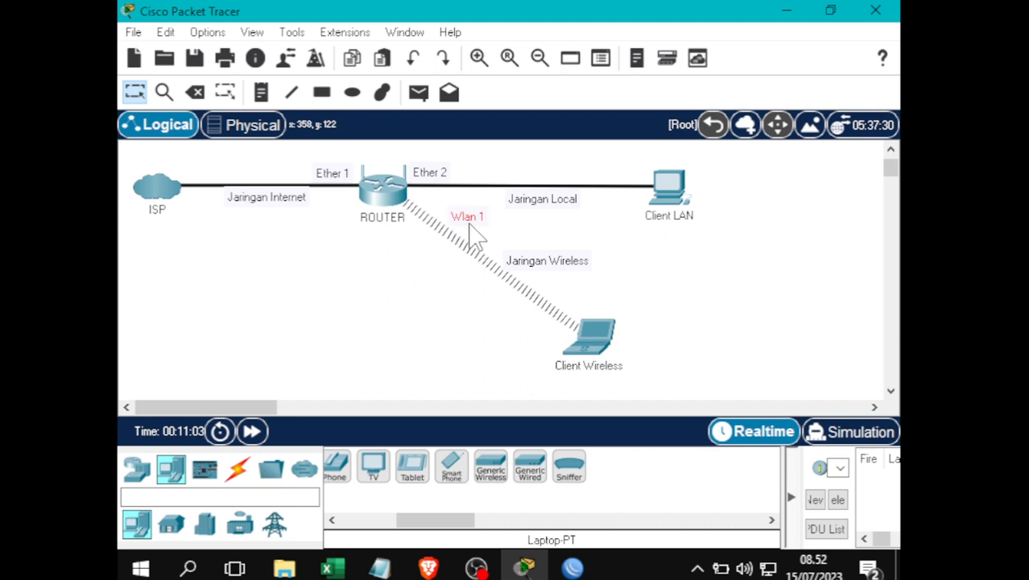
click(528, 235)
click(583, 566)
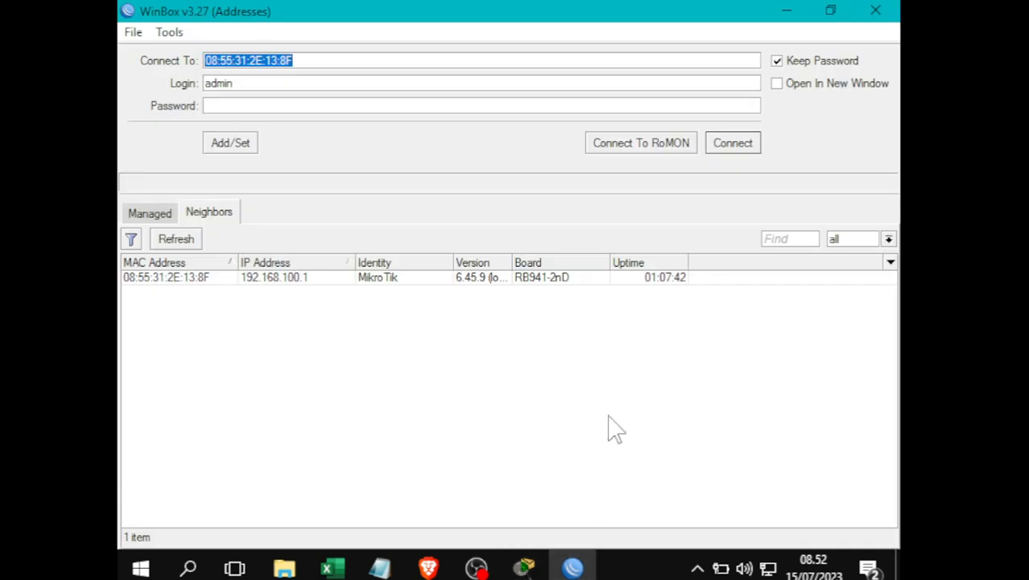
- Connect to the RB941-2nD neighbour as admin with an empty password
click(157, 277)
drag(342, 65, 132, 53)
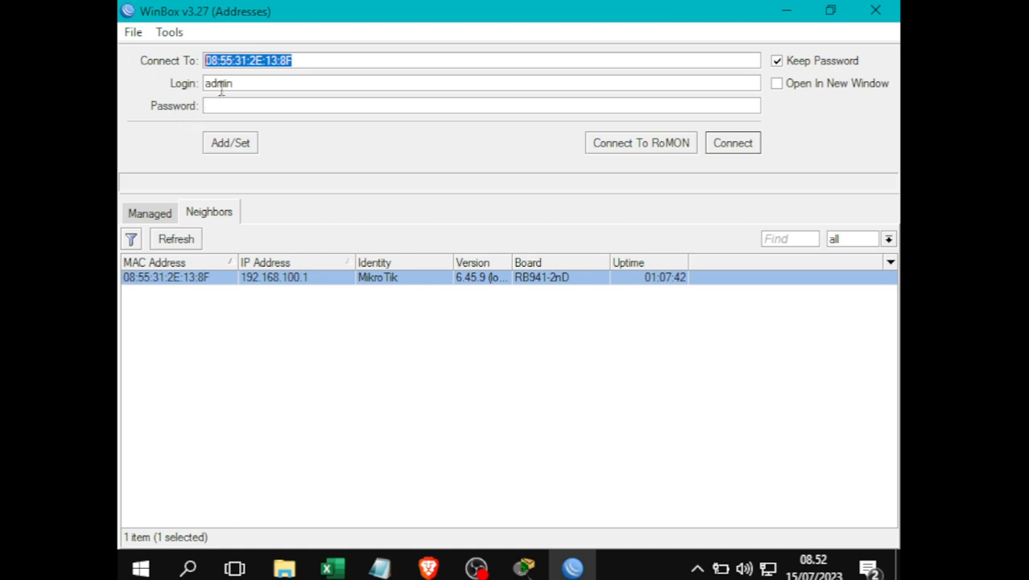
click(239, 85)
double_click(239, 85)
click(239, 104)
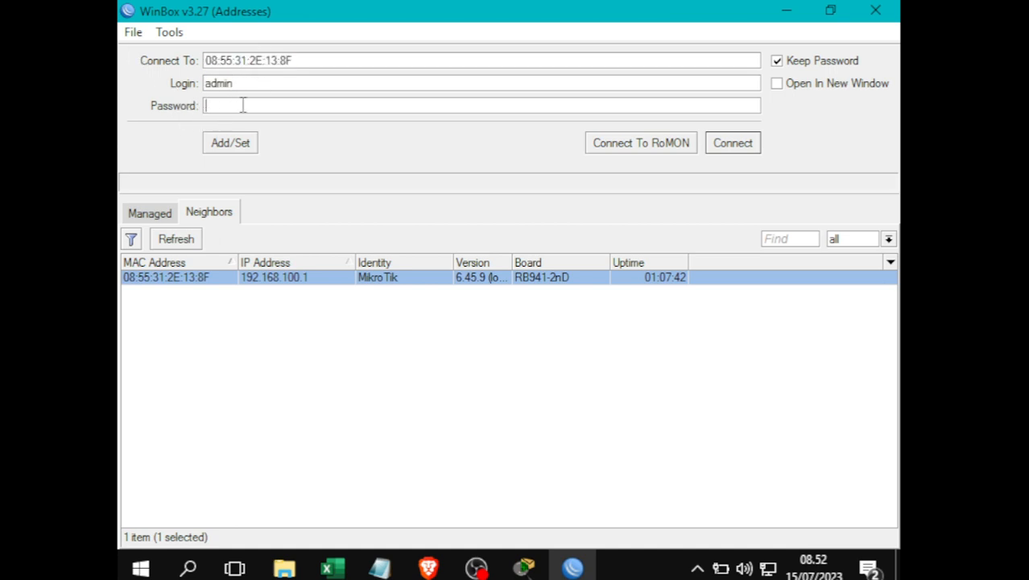
click(306, 374)
click(189, 280)
click(733, 143)
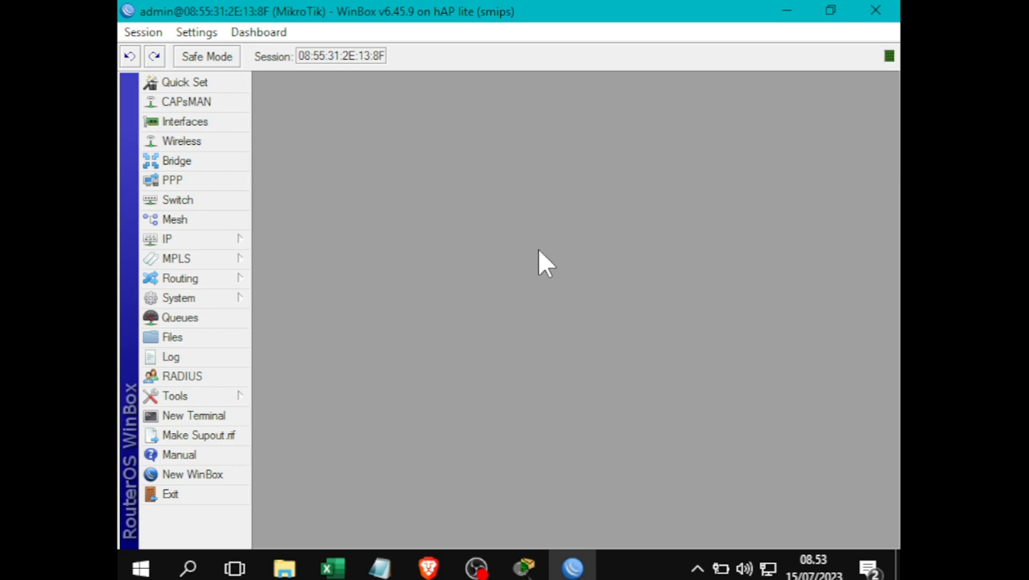
- Run System > Reset Configuration with No Default Configuration ticked and confirm the reboot
click(204, 302)
click(351, 364)
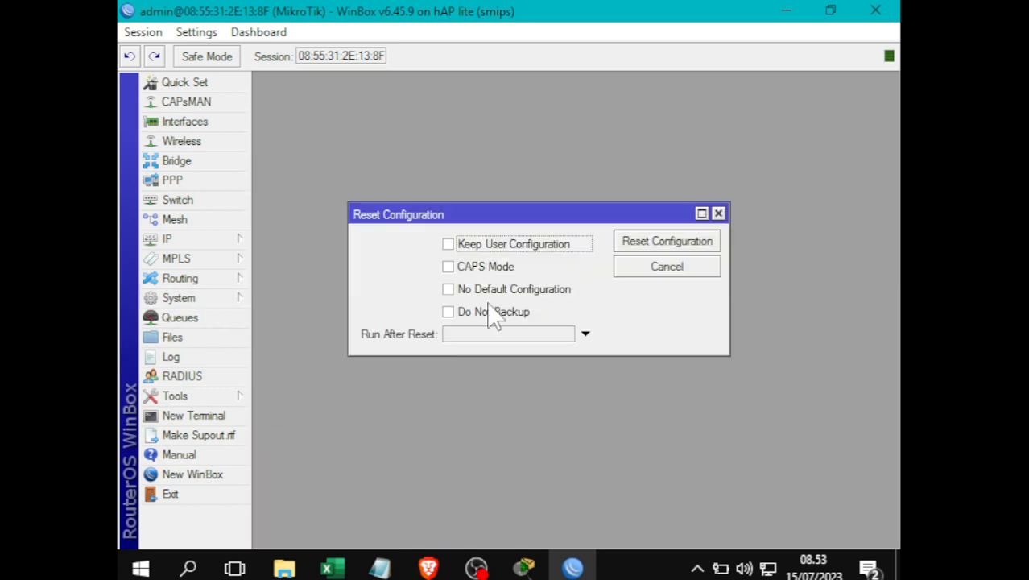
click(463, 291)
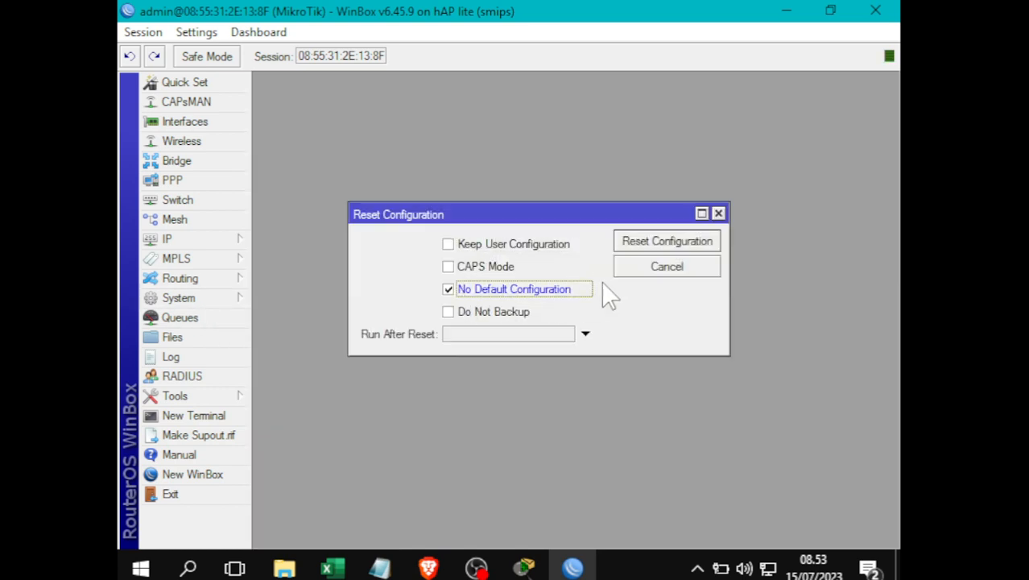
click(668, 244)
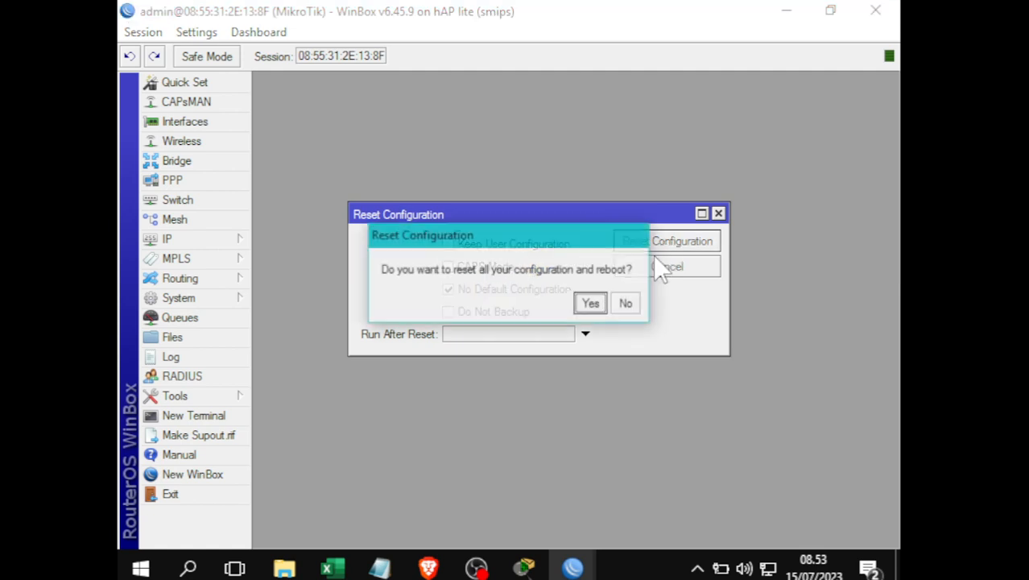
click(587, 309)
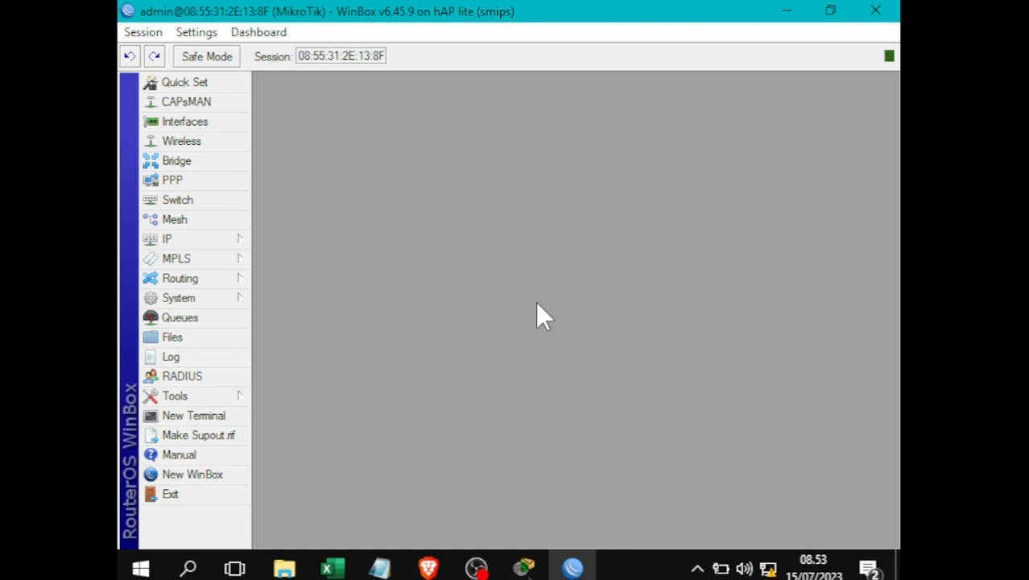
- After the reboot, reconnect WinBox to the reset hAP lite and return to the Notepad plan
key(alt+Tab)
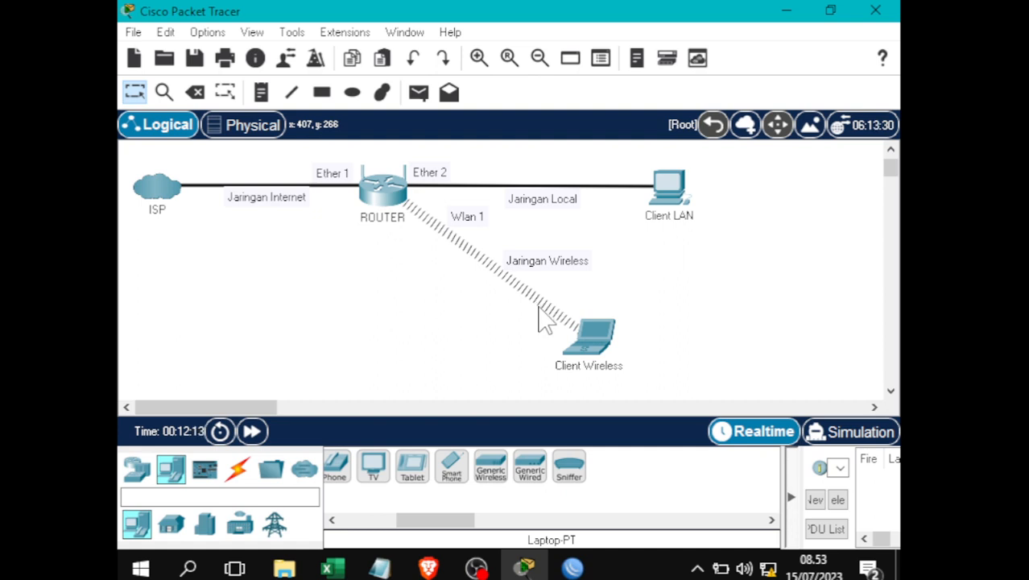
click(574, 567)
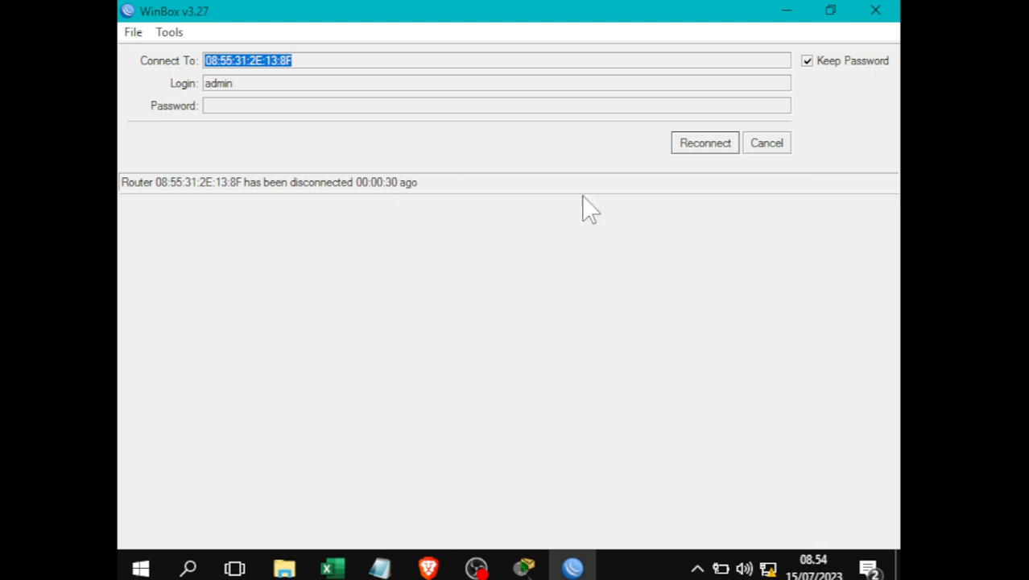
click(688, 149)
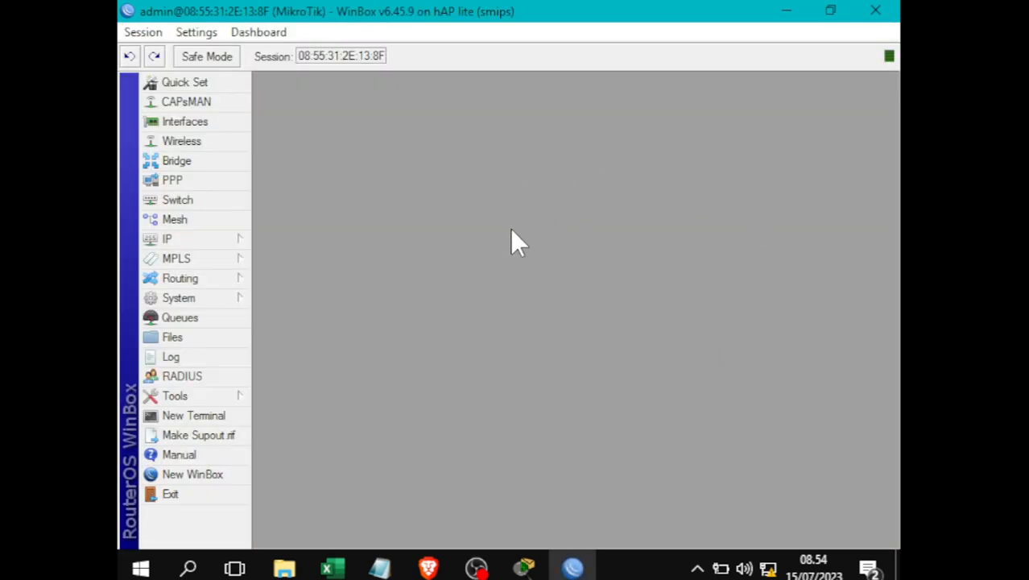
mouse_move(379, 569)
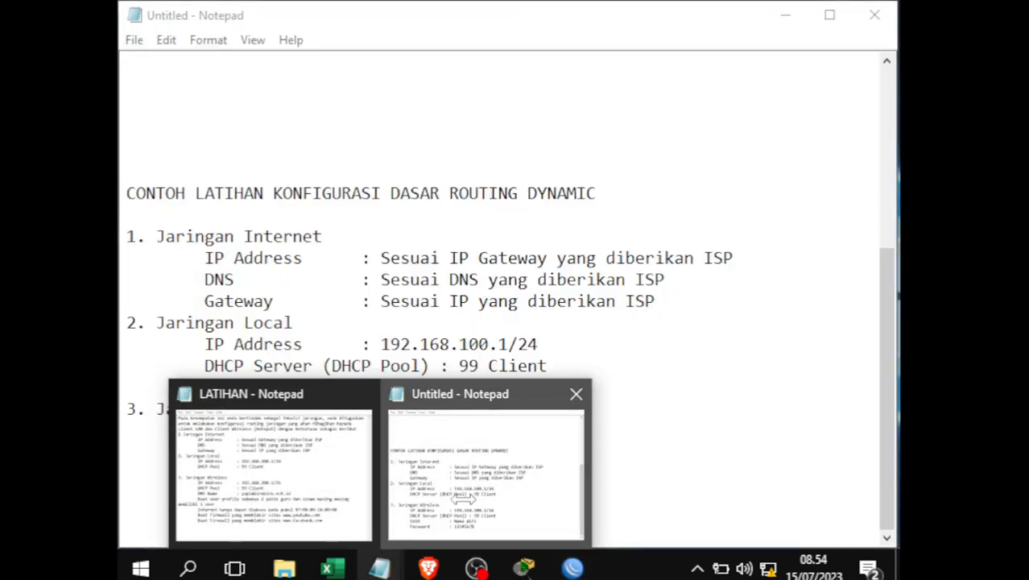
click(489, 463)
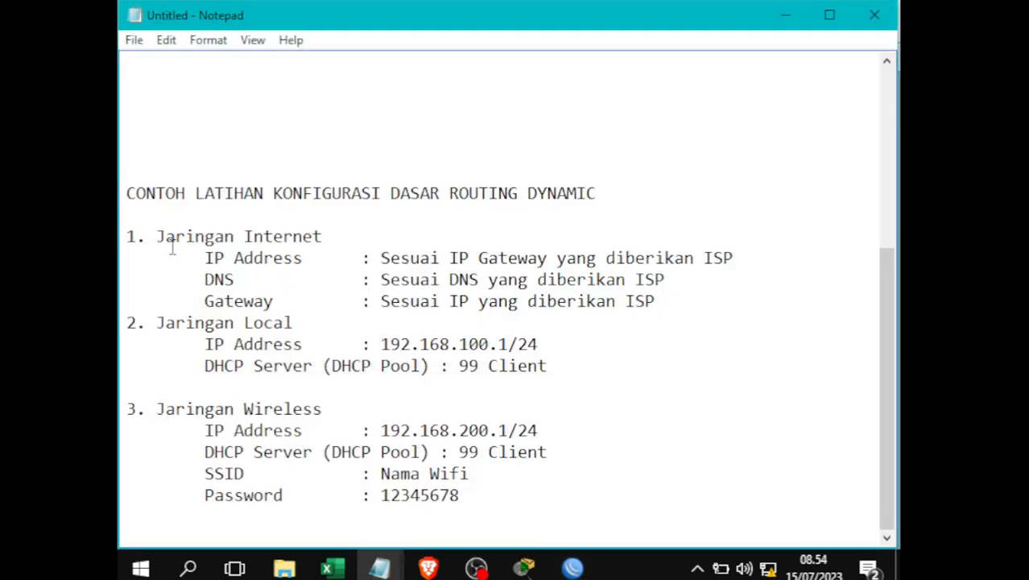
drag(159, 239, 340, 231)
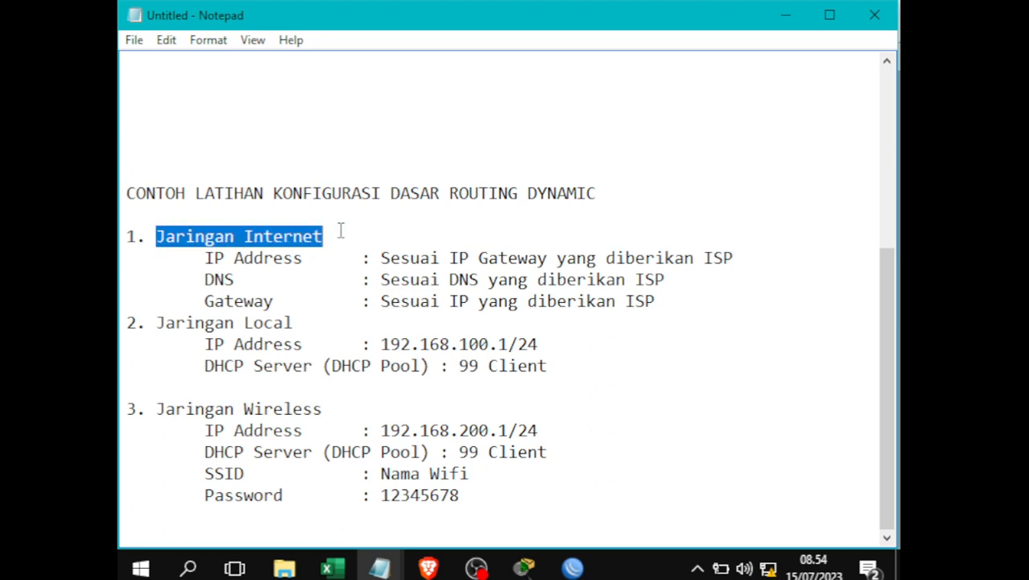
click(360, 278)
drag(197, 257, 321, 264)
drag(214, 280, 270, 283)
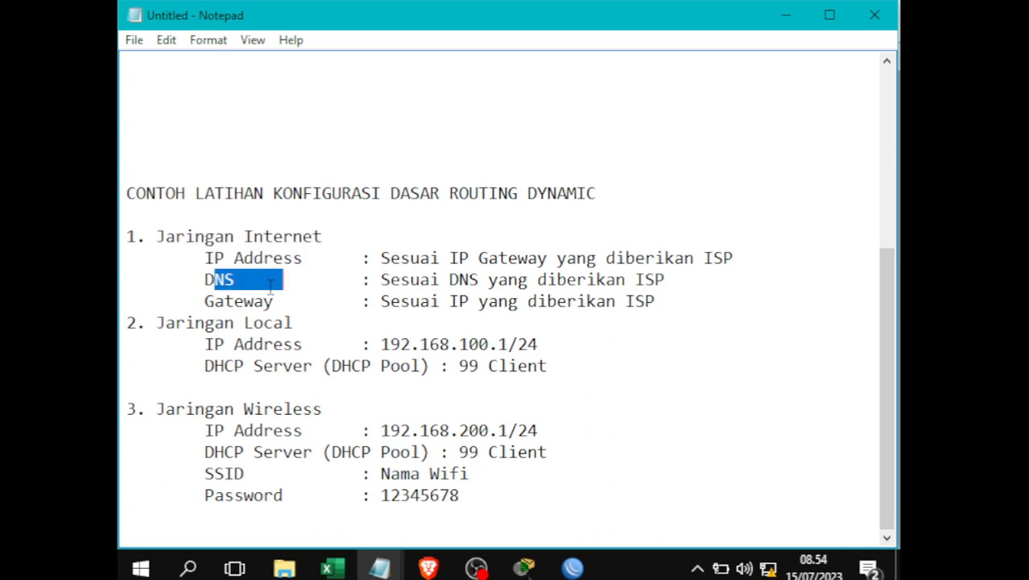
drag(206, 306, 304, 294)
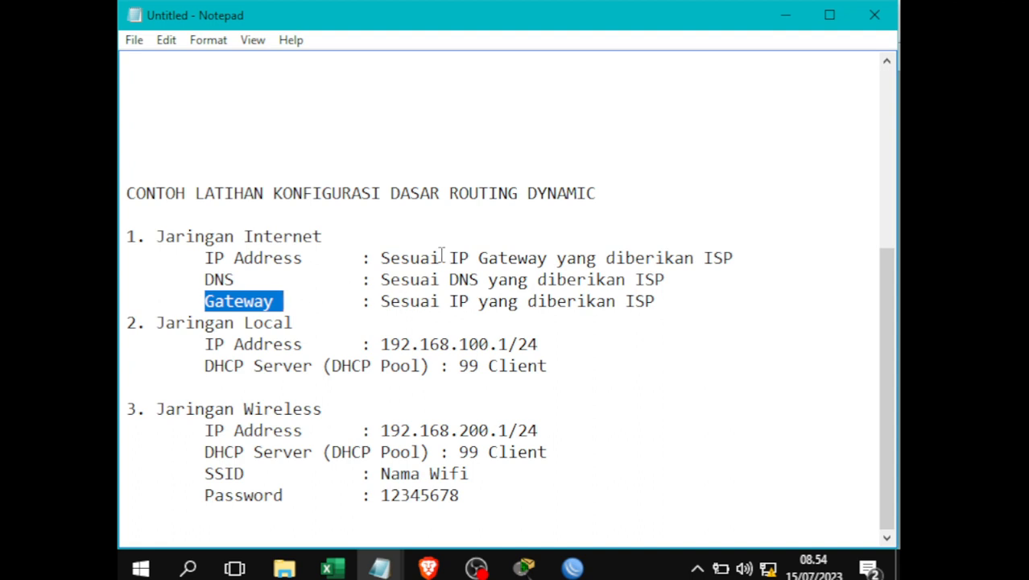
drag(184, 258, 655, 314)
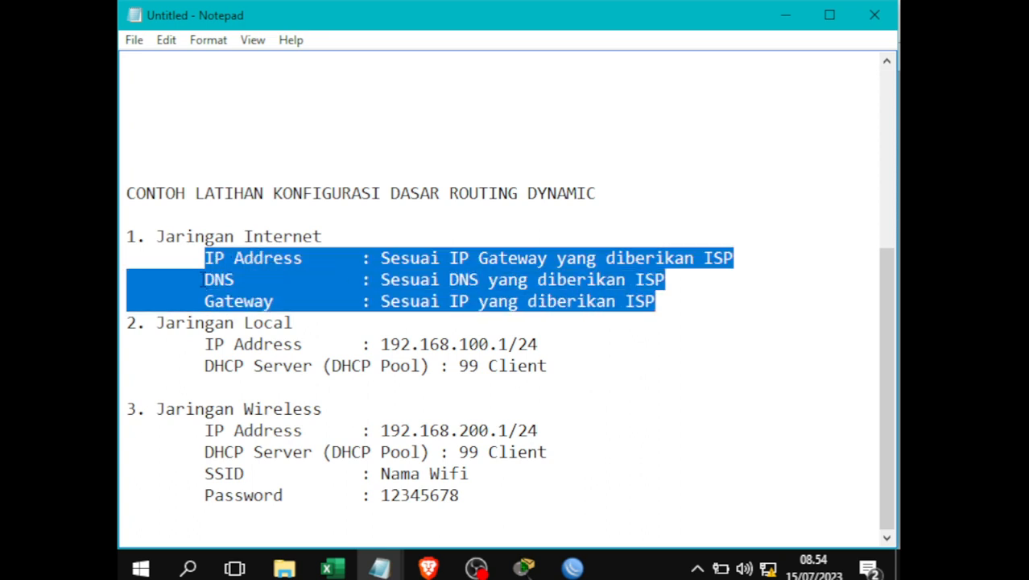
scroll(193, 282, up, 5)
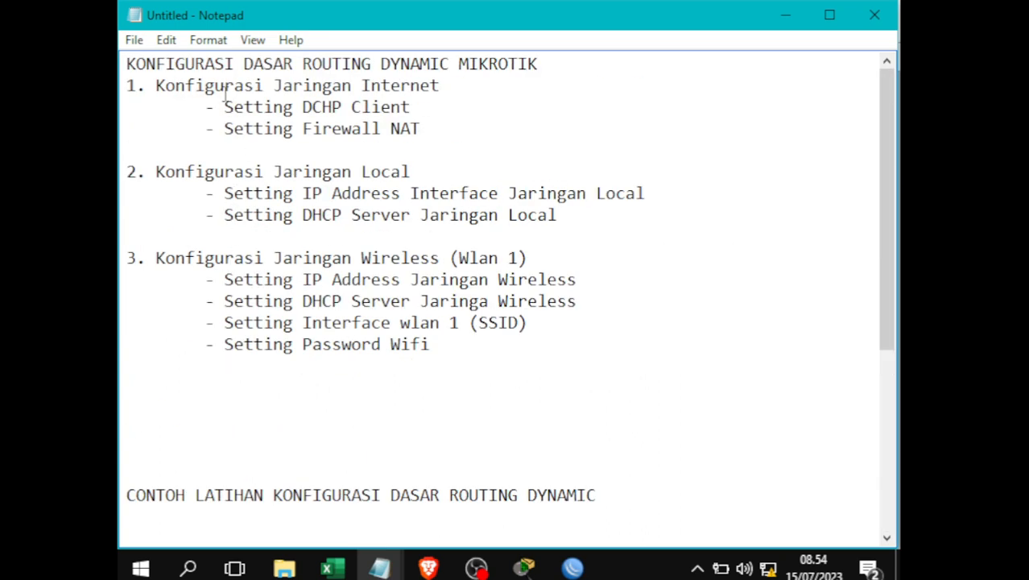
drag(224, 106, 421, 110)
scroll(516, 439, down, 5)
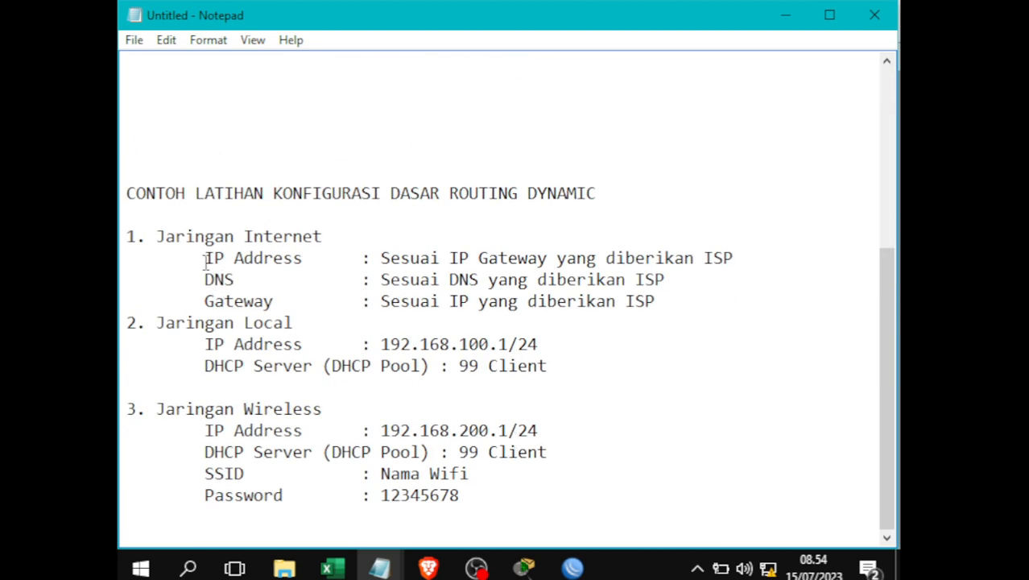
drag(206, 259, 337, 249)
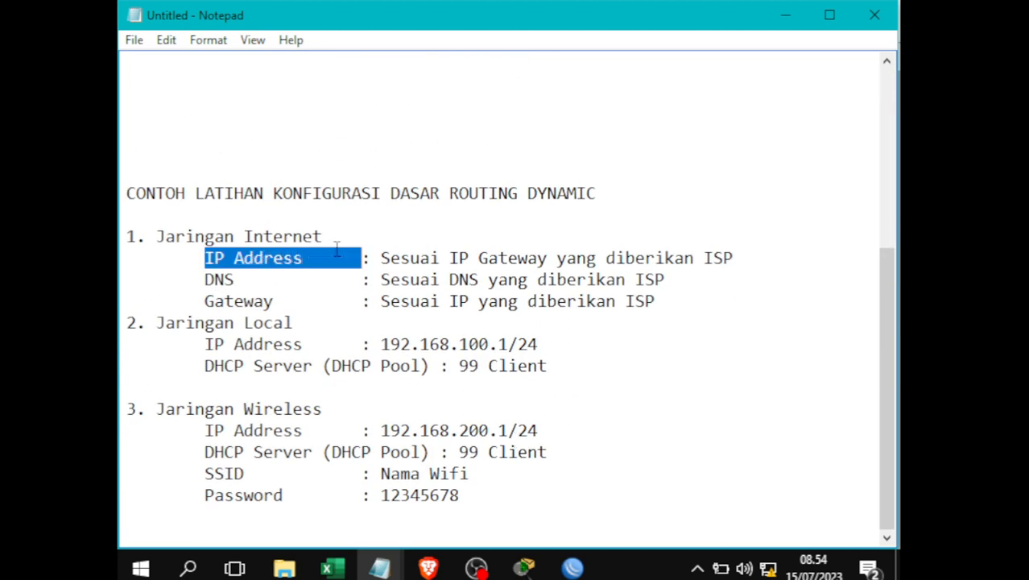
click(239, 279)
double_click(239, 301)
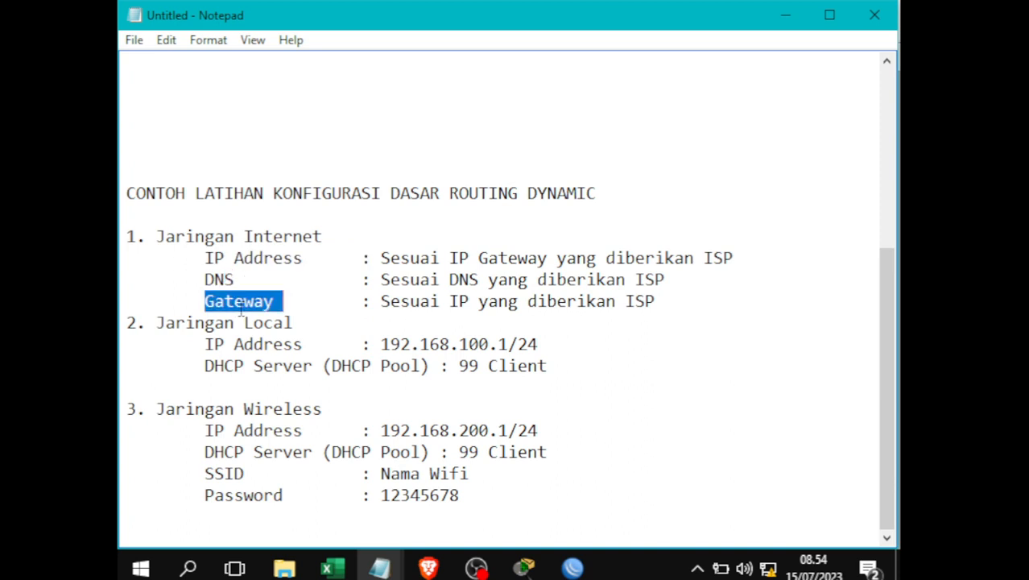
click(230, 278)
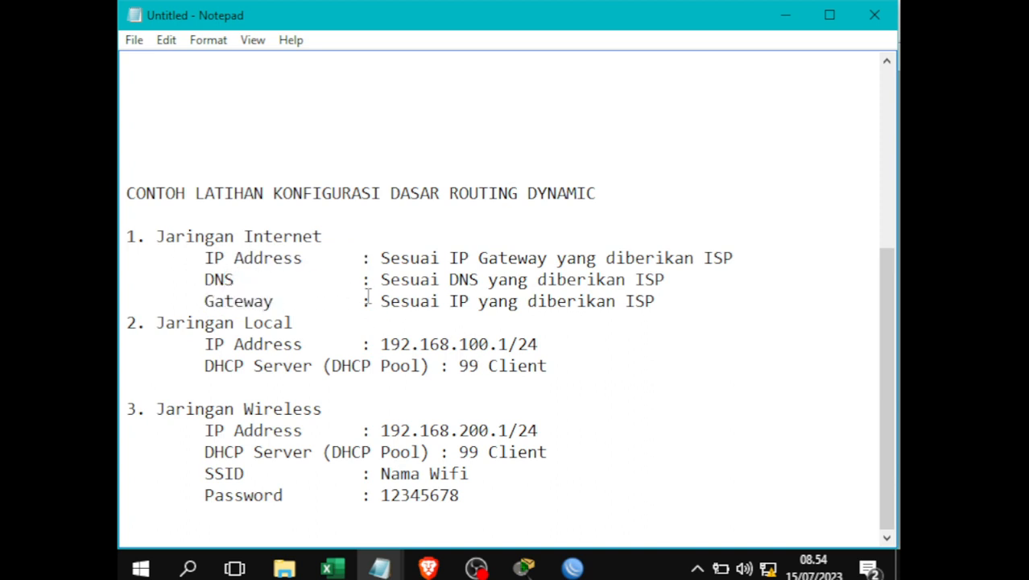
drag(230, 258, 698, 313)
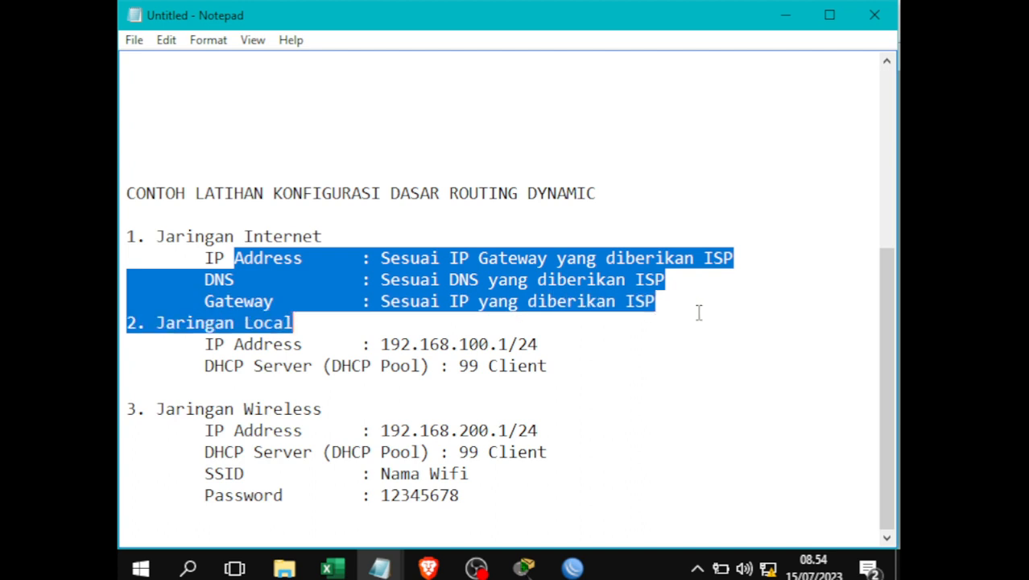
click(433, 313)
drag(157, 238, 660, 303)
- Open IP > DHCP Client and try adding a client on ether1
click(573, 569)
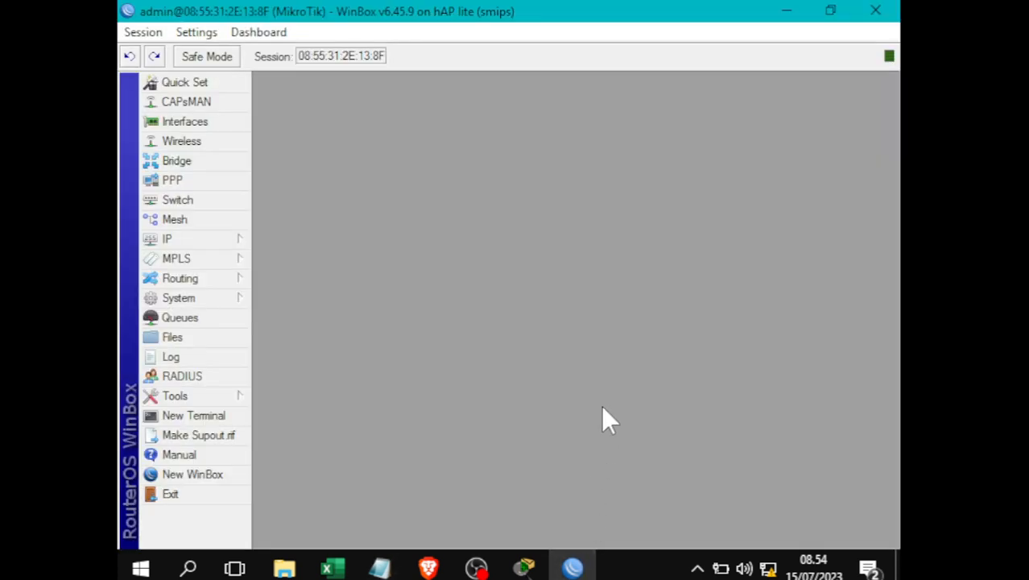
click(186, 233)
click(219, 231)
click(215, 239)
click(297, 162)
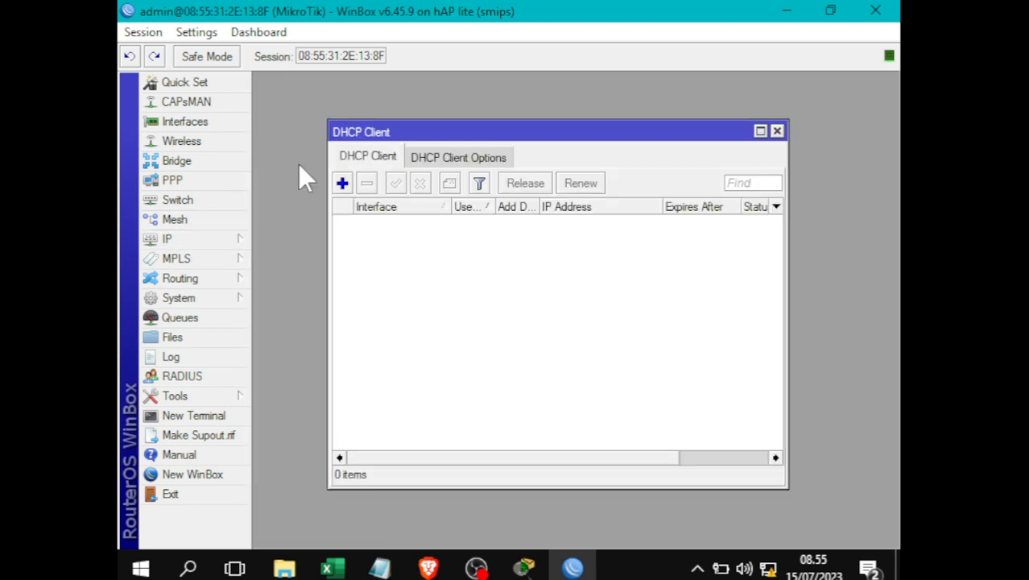
click(342, 183)
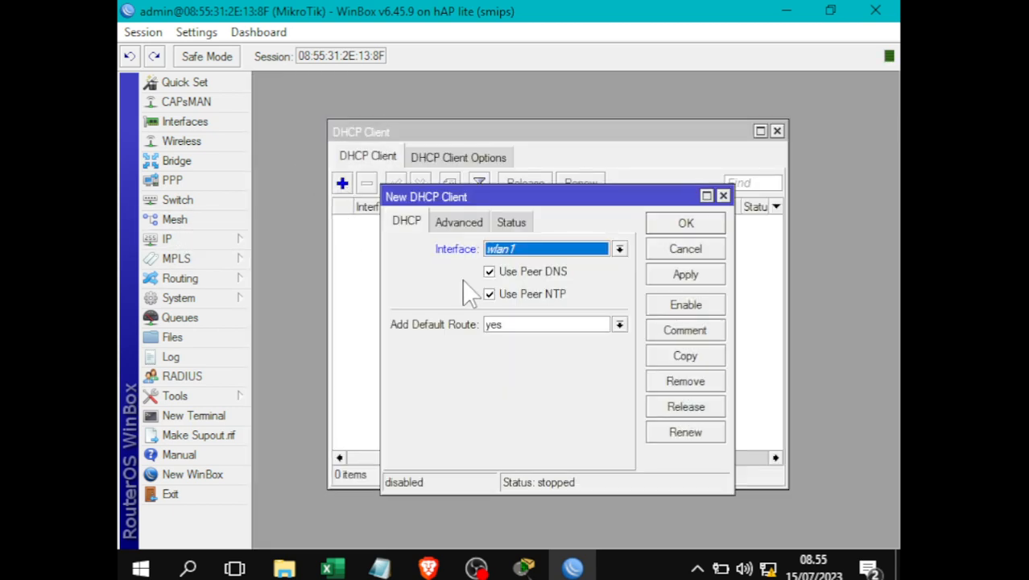
click(531, 253)
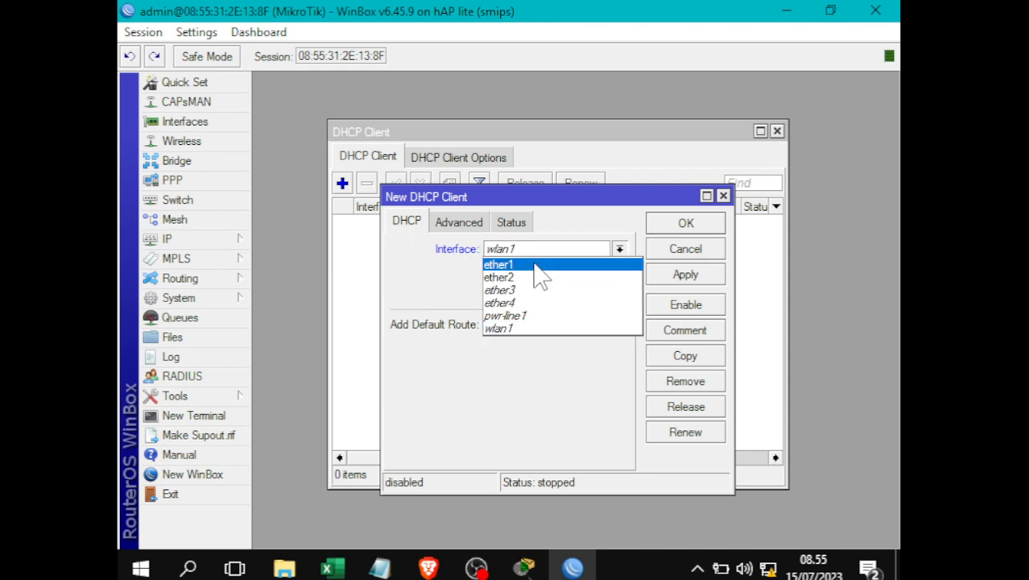
click(533, 263)
click(687, 274)
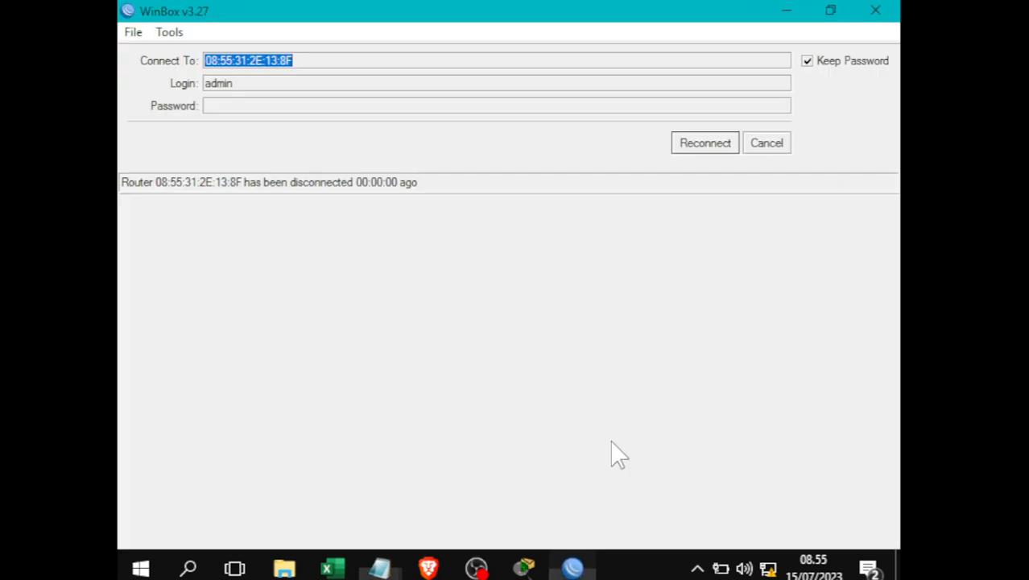
- Cancel the stalled reconnect and log in to the router again
click(699, 149)
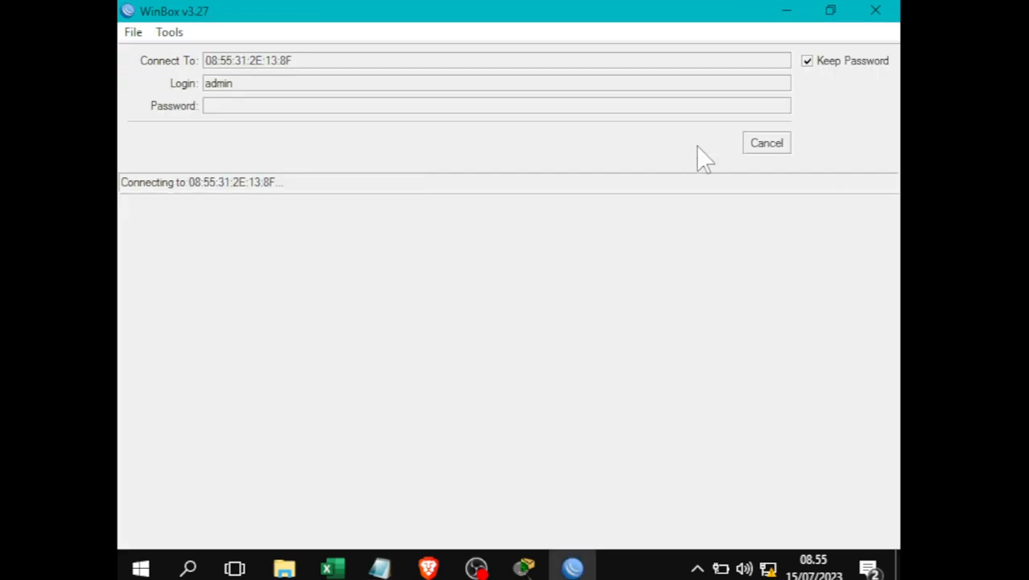
click(765, 145)
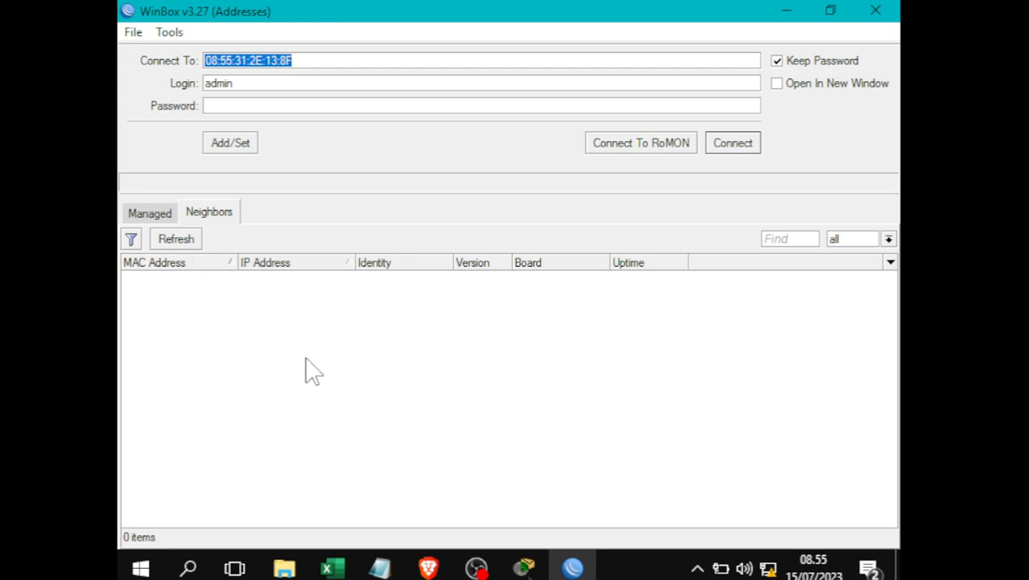
click(727, 145)
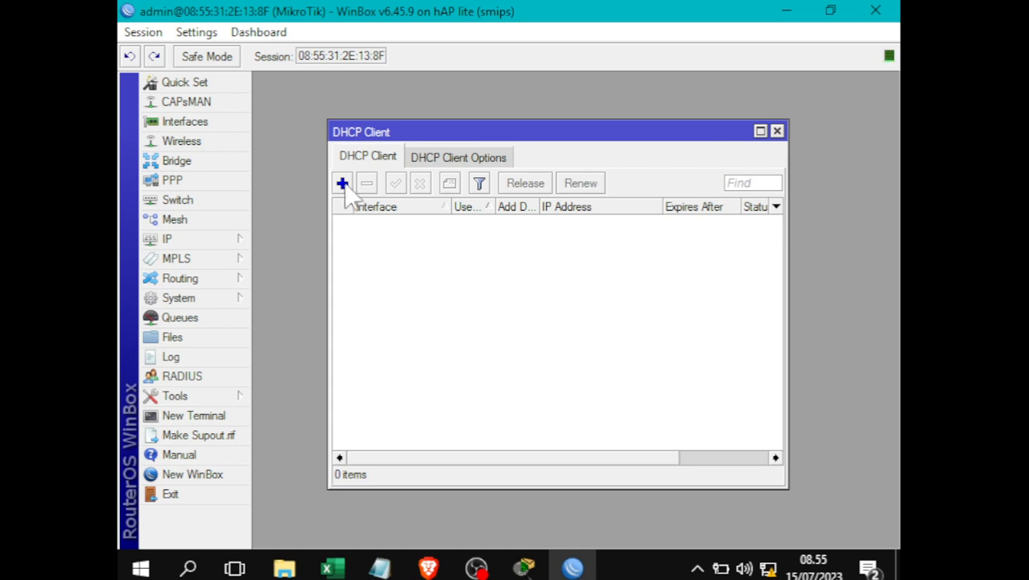
- Discard an accidental new DHCP client and reopen the IP > DHCP Client list
click(342, 184)
click(684, 251)
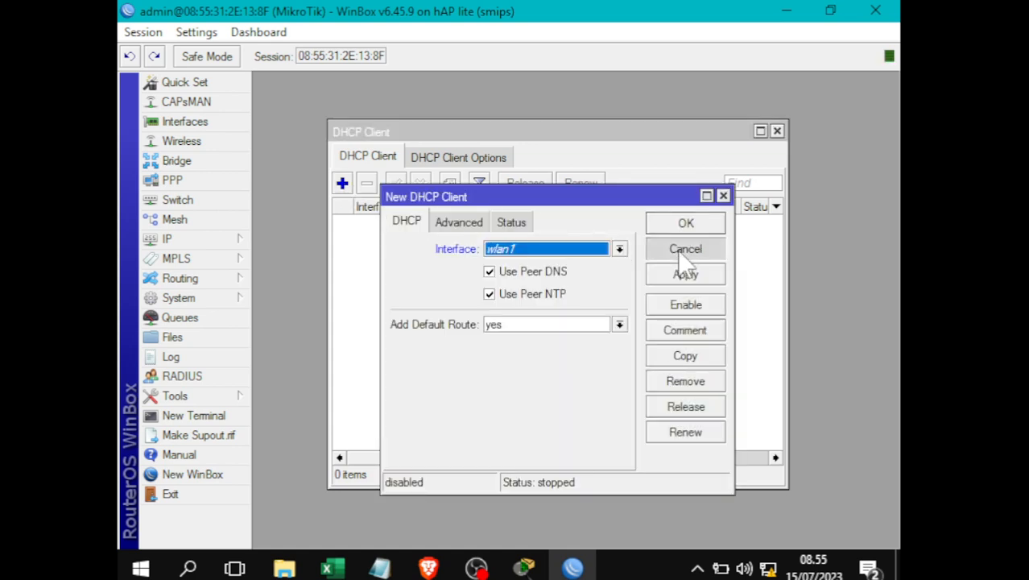
click(777, 131)
click(166, 239)
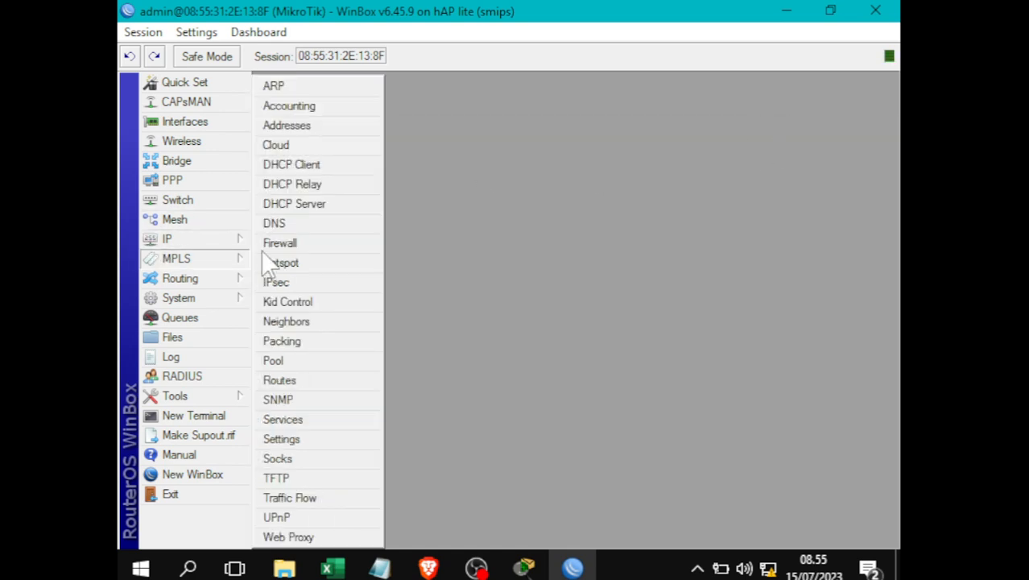
click(315, 166)
- Add a DHCP client on ether1 and confirm it is bound to 192.168.0.241/24
click(342, 183)
click(522, 251)
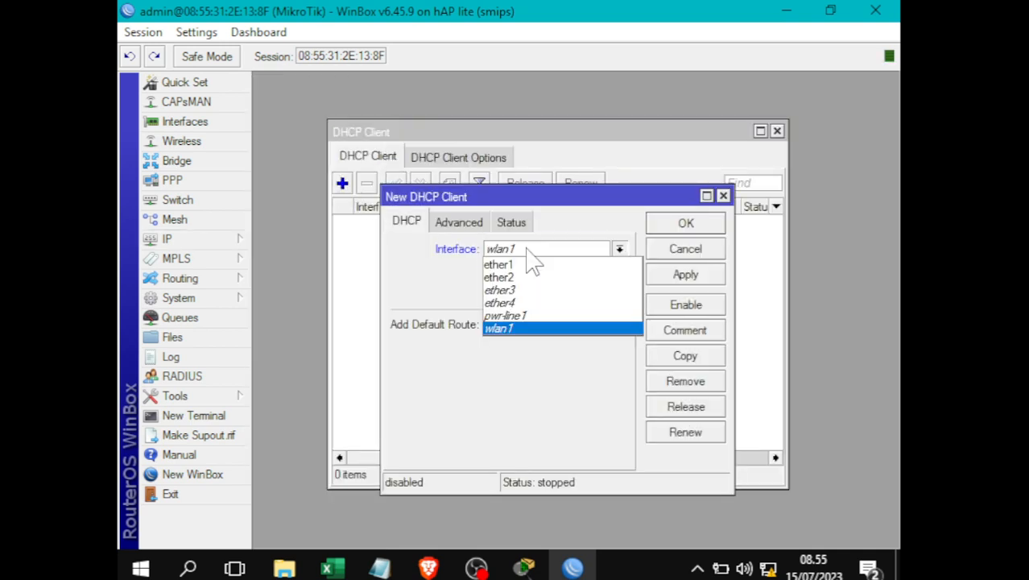
click(529, 264)
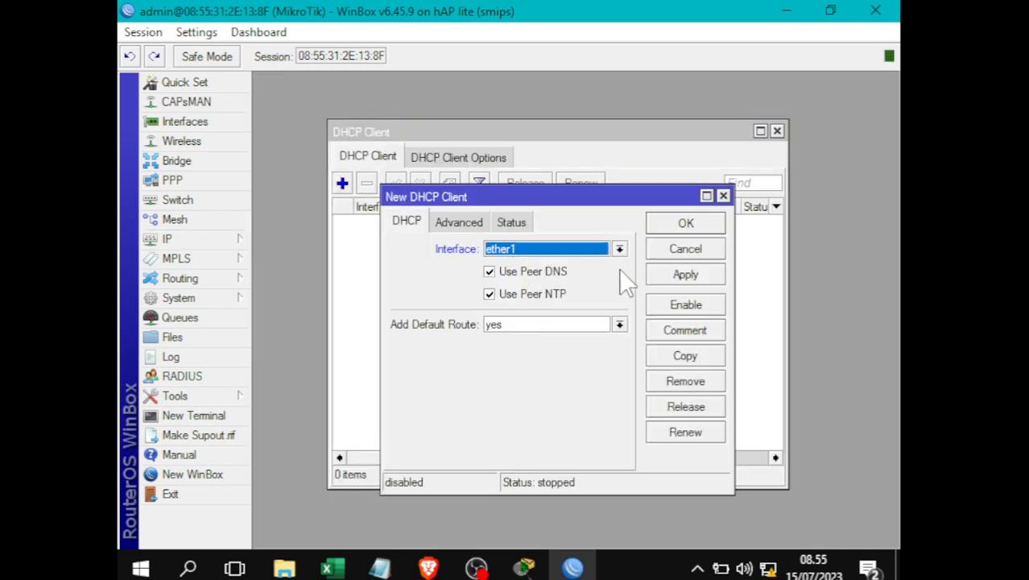
click(685, 274)
click(685, 223)
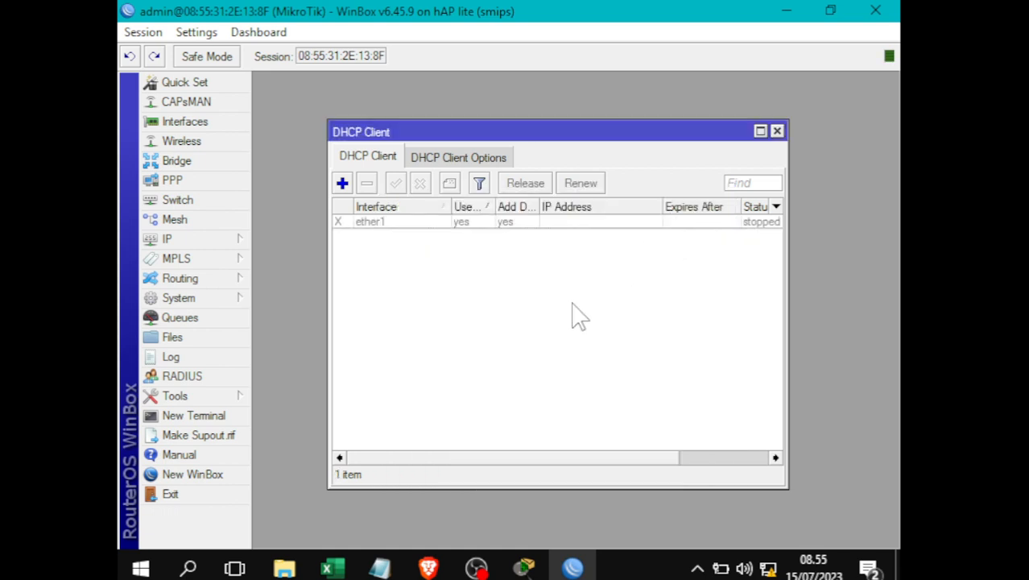
click(374, 224)
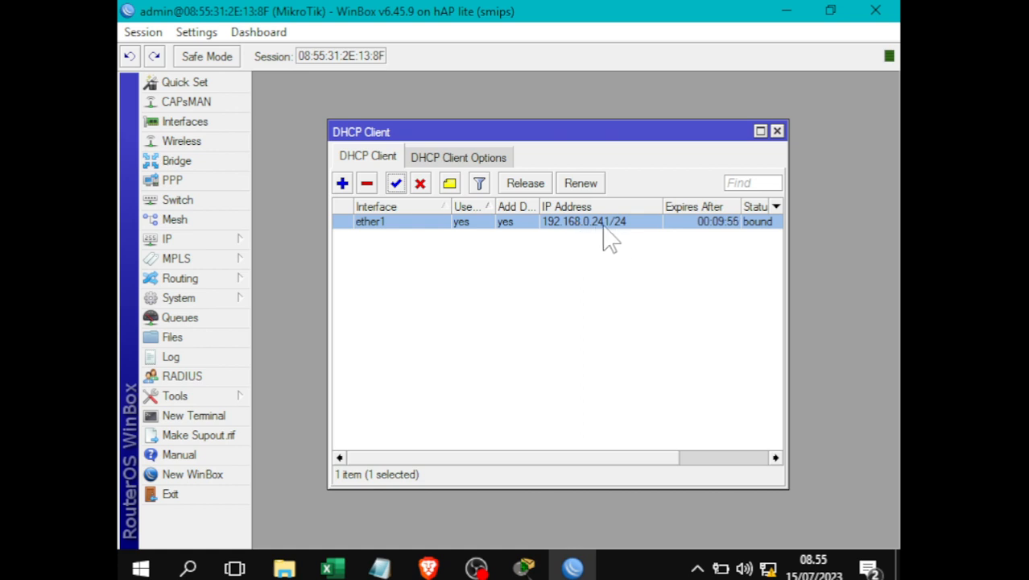
click(777, 131)
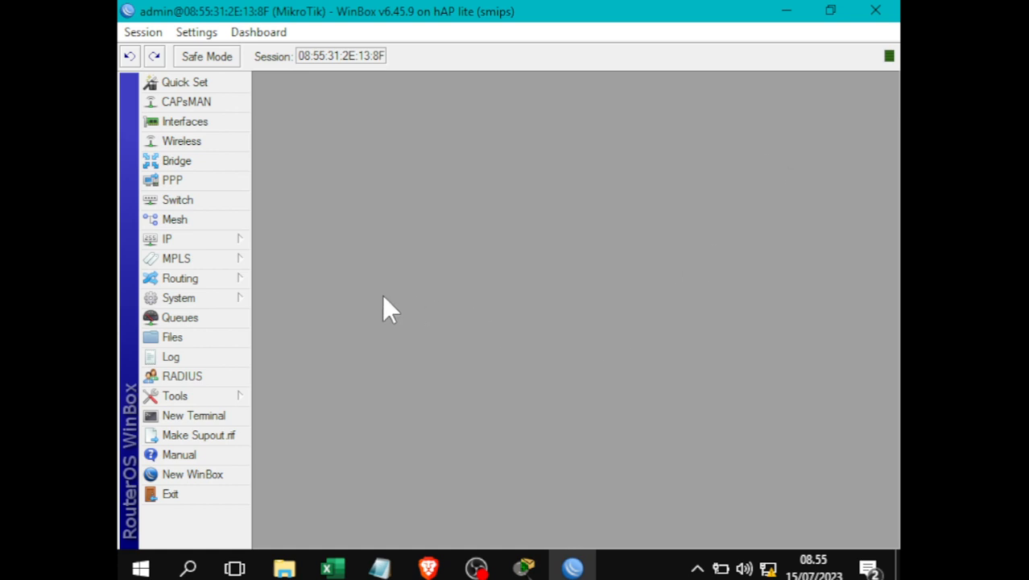
- In Notepad, review the Konfigurasi Jaringan Internet heading, Setting DCHP Client and Firewall NAT steps
mouse_move(379, 568)
click(455, 492)
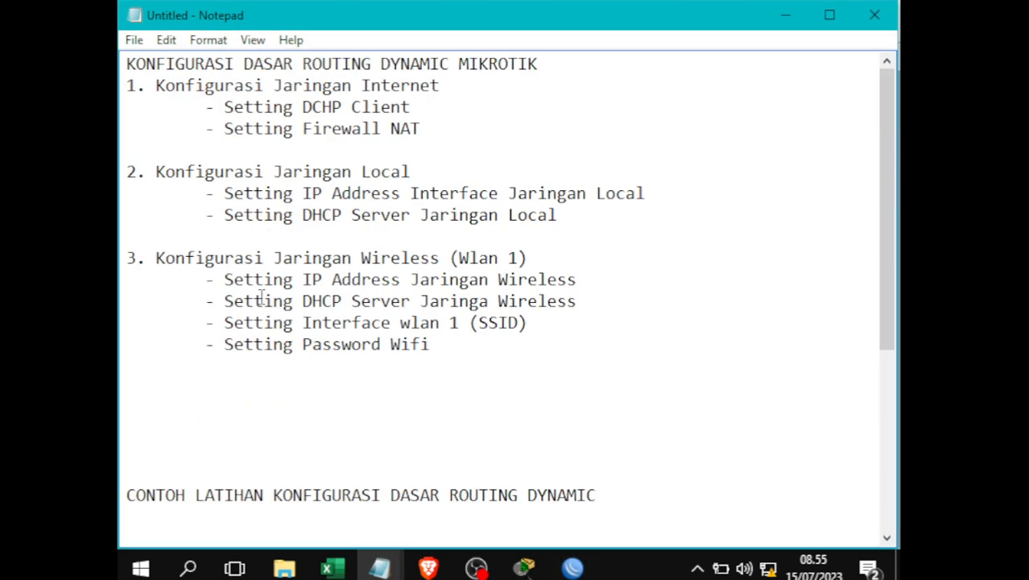
drag(171, 95, 466, 86)
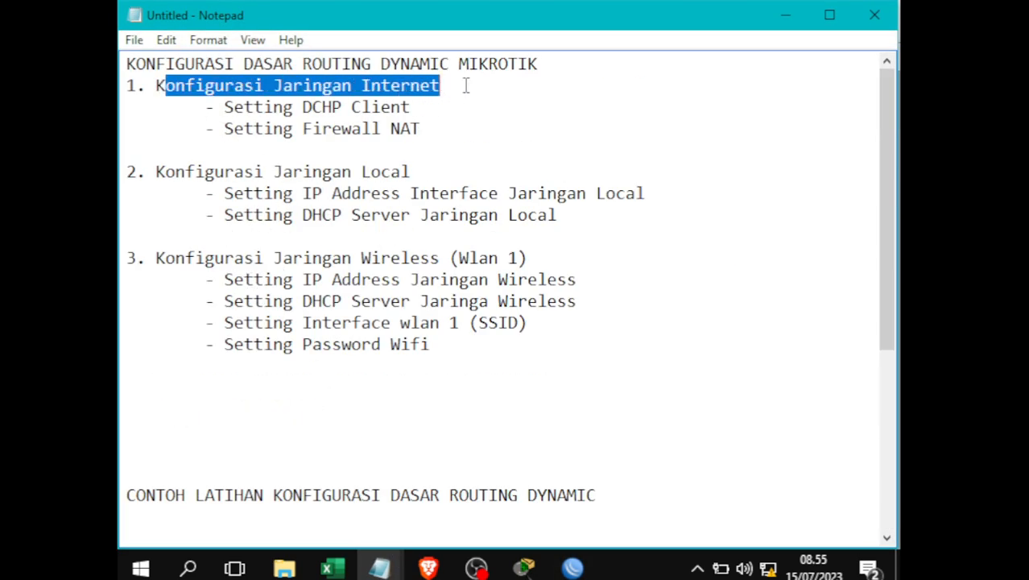
click(233, 129)
drag(233, 108, 460, 115)
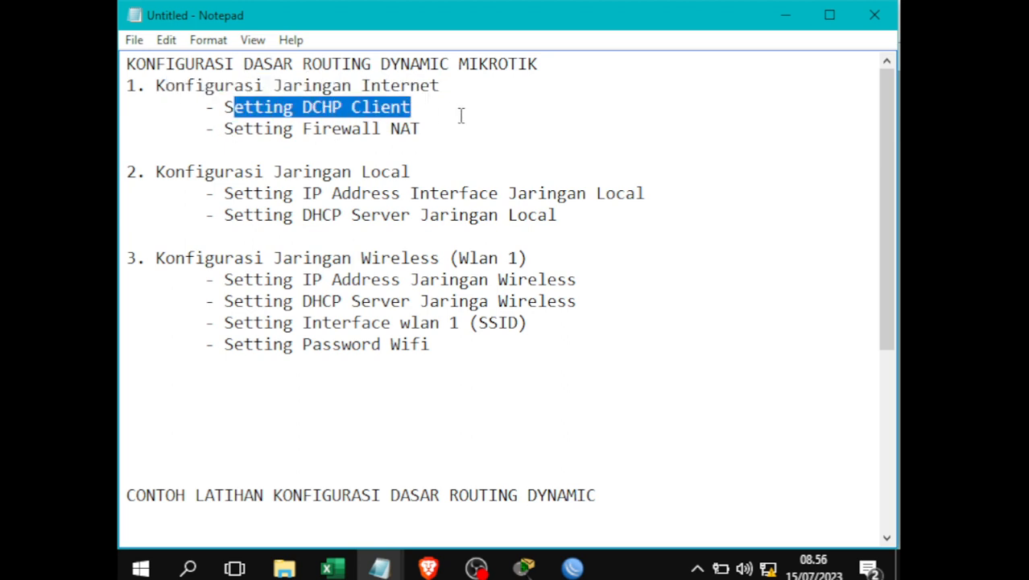
click(418, 130)
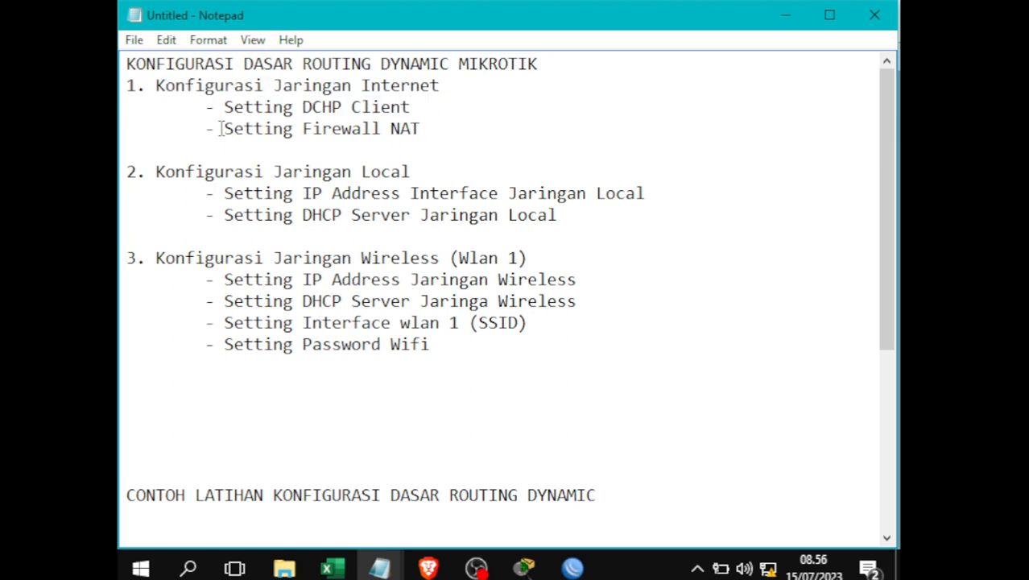
drag(219, 129, 428, 129)
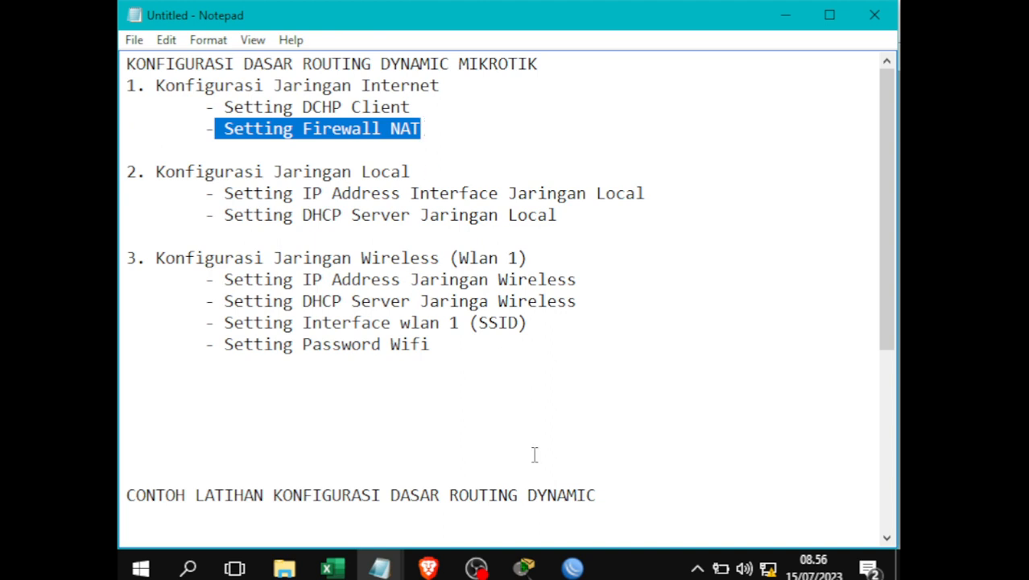
click(340, 338)
- Scroll down to the Jaringan Internet settings block, highlight it, and return to WinBox
scroll(340, 339, down, 4)
drag(172, 304, 121, 265)
click(681, 360)
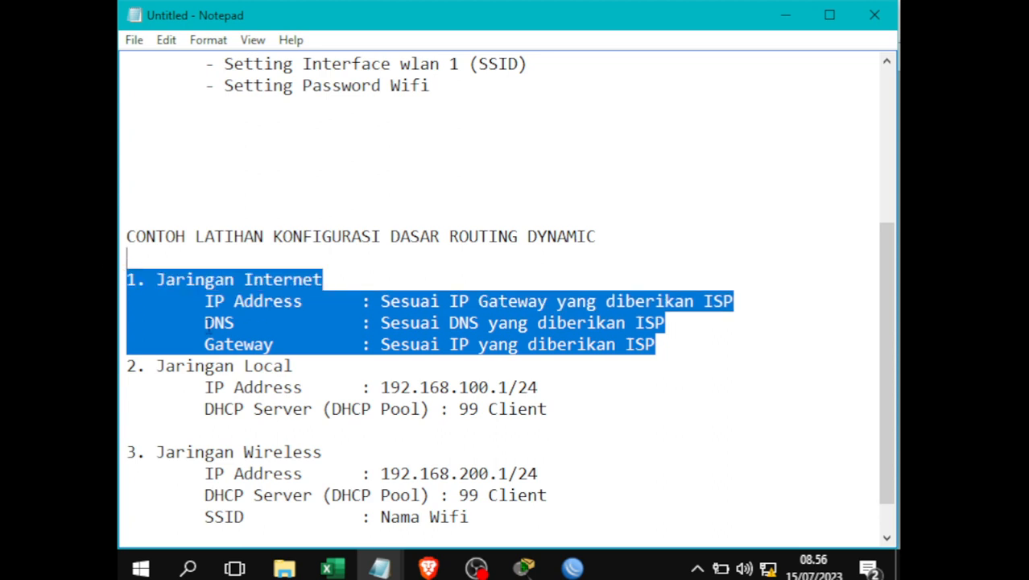
click(134, 306)
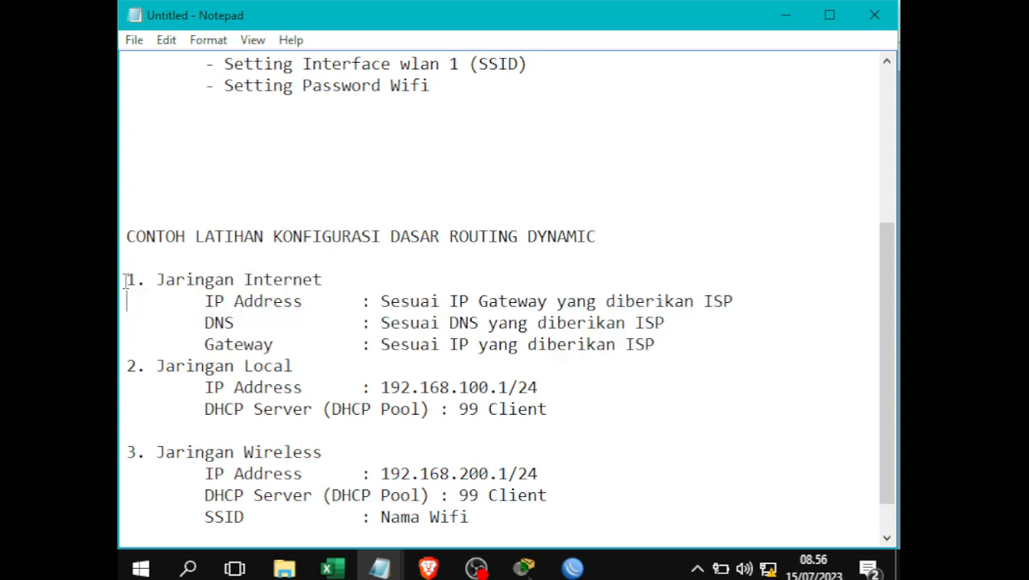
drag(126, 280, 690, 345)
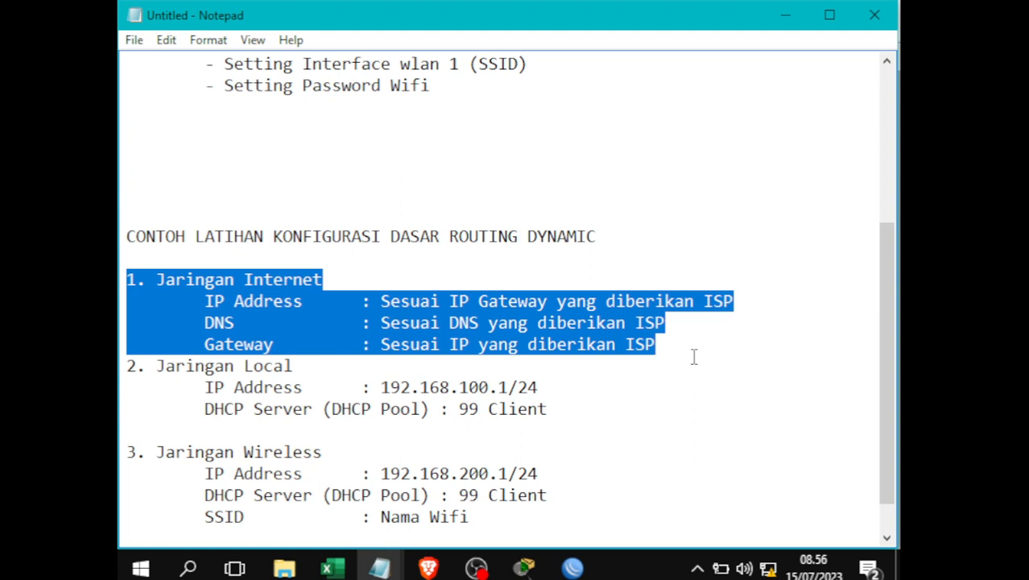
click(694, 357)
click(572, 567)
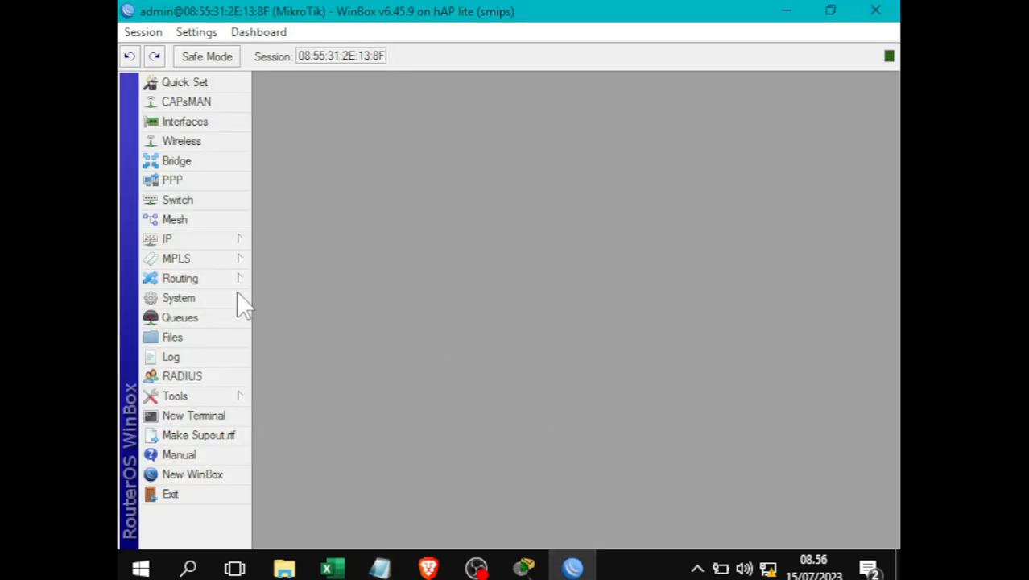
- Create a new rule under IP > Firewall > NAT using the srcnat chain
click(236, 239)
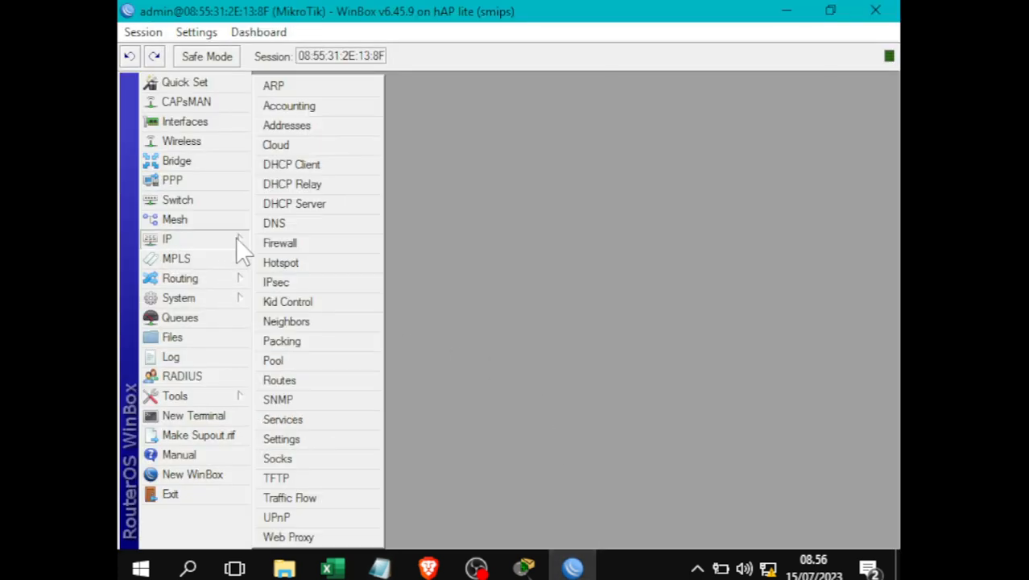
click(284, 244)
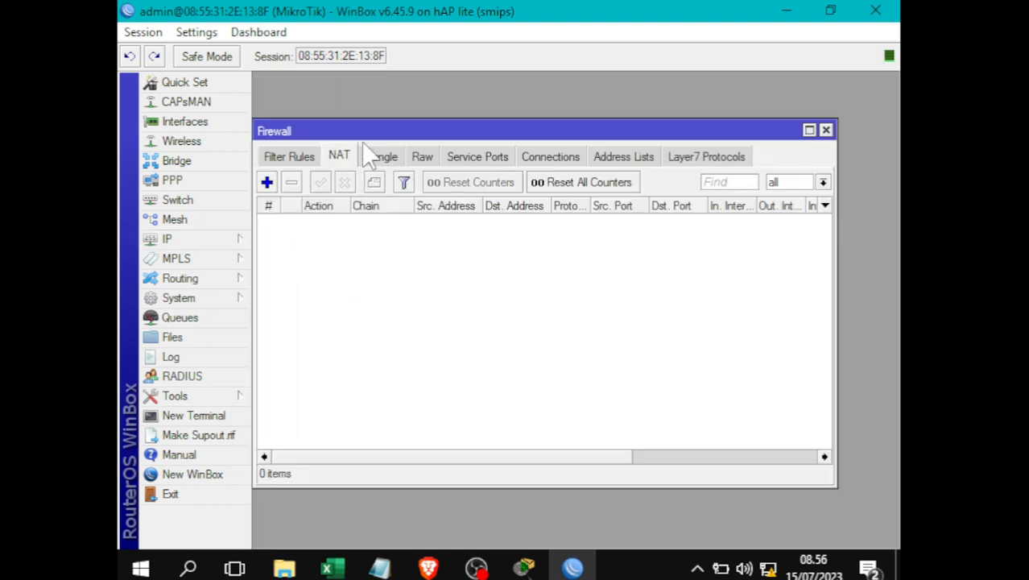
click(267, 182)
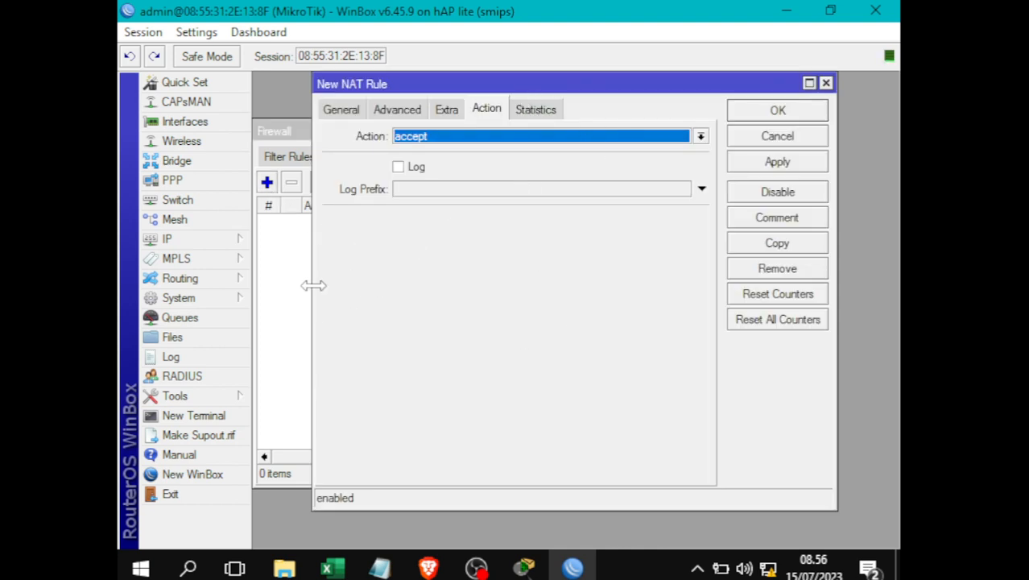
drag(531, 84, 653, 97)
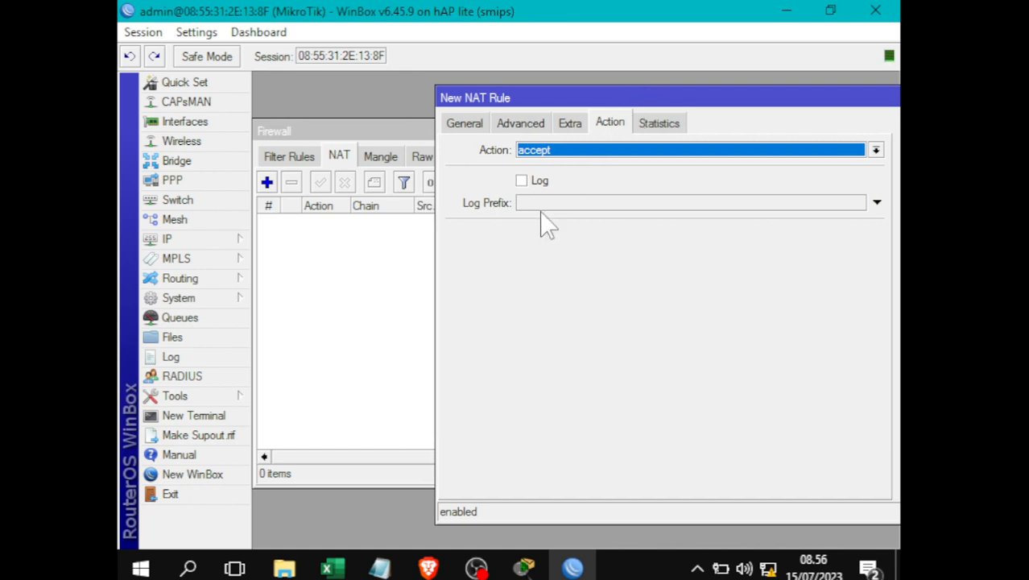
click(466, 124)
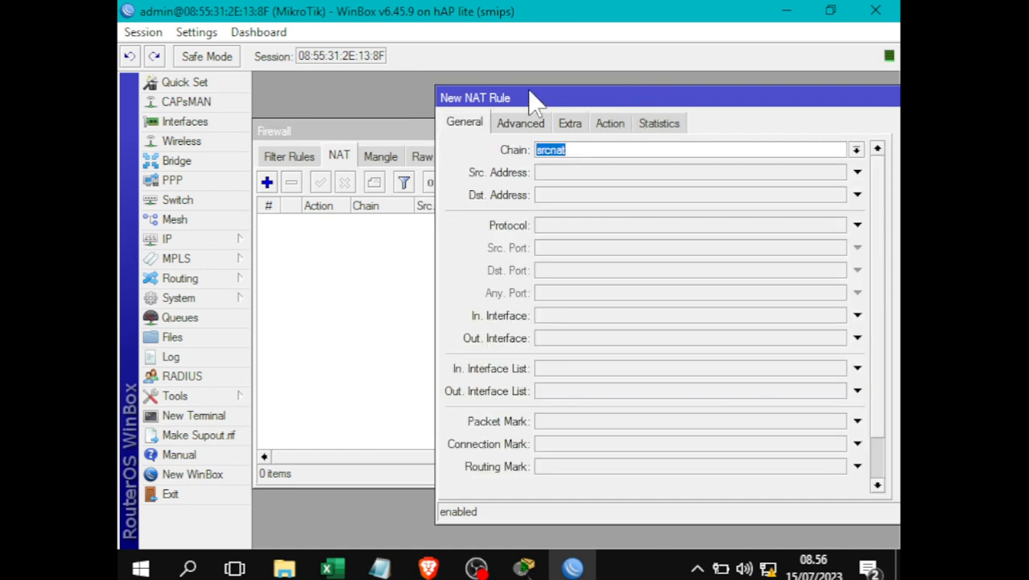
drag(531, 97, 437, 84)
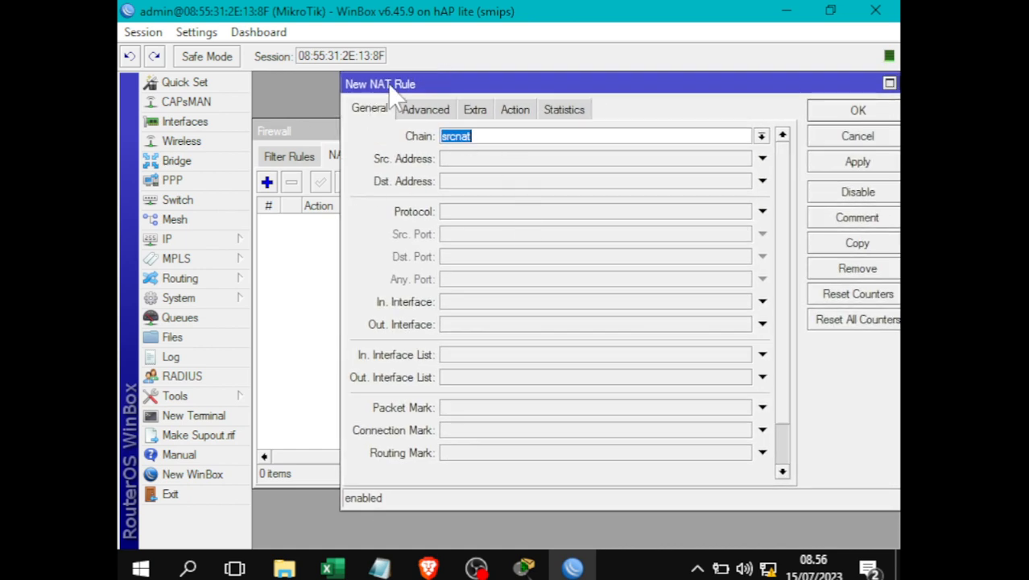
click(483, 136)
- Set Out. Interface to ether1 and action to masquerade, then save the rule
click(474, 327)
click(517, 327)
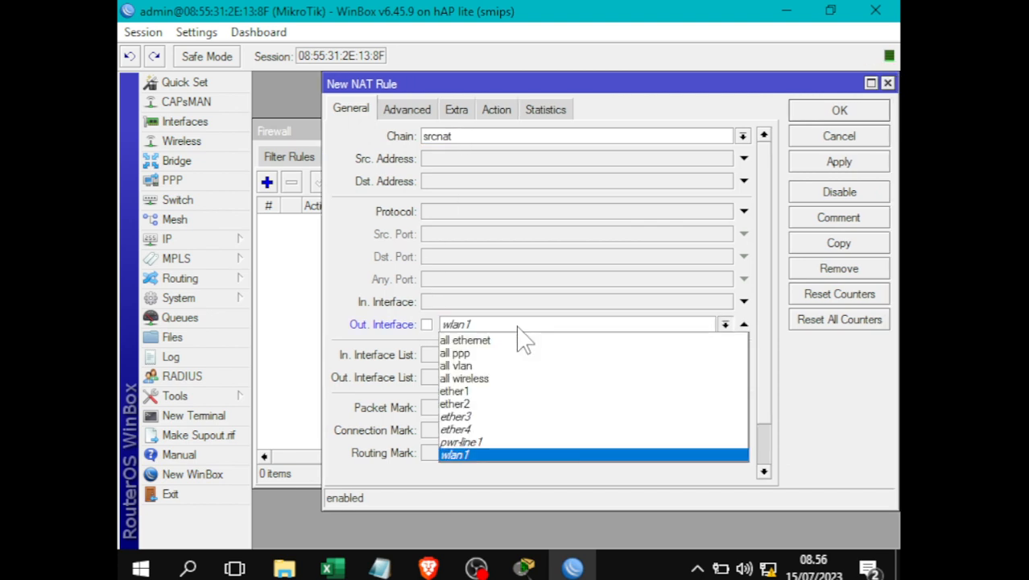
click(495, 392)
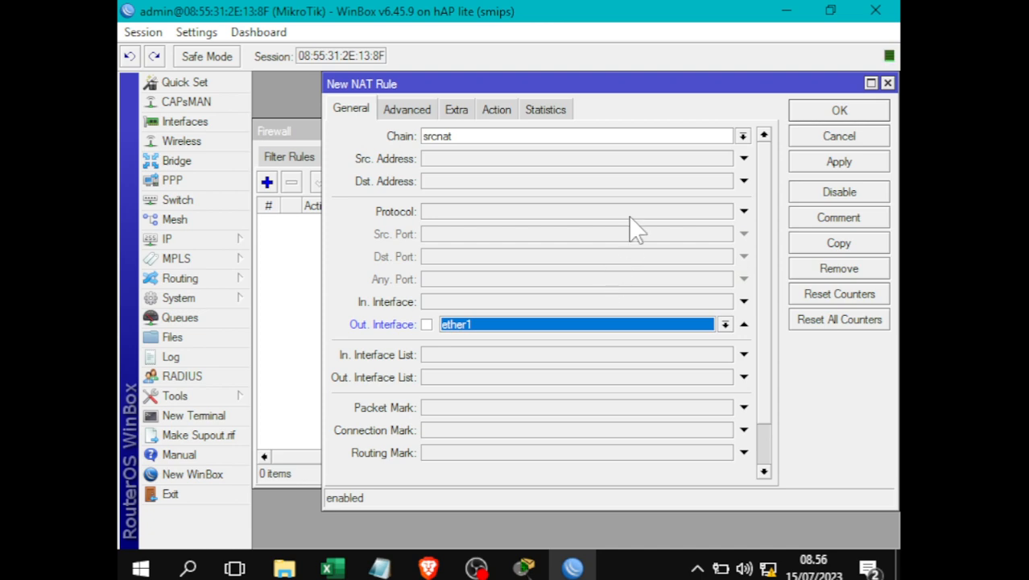
click(508, 112)
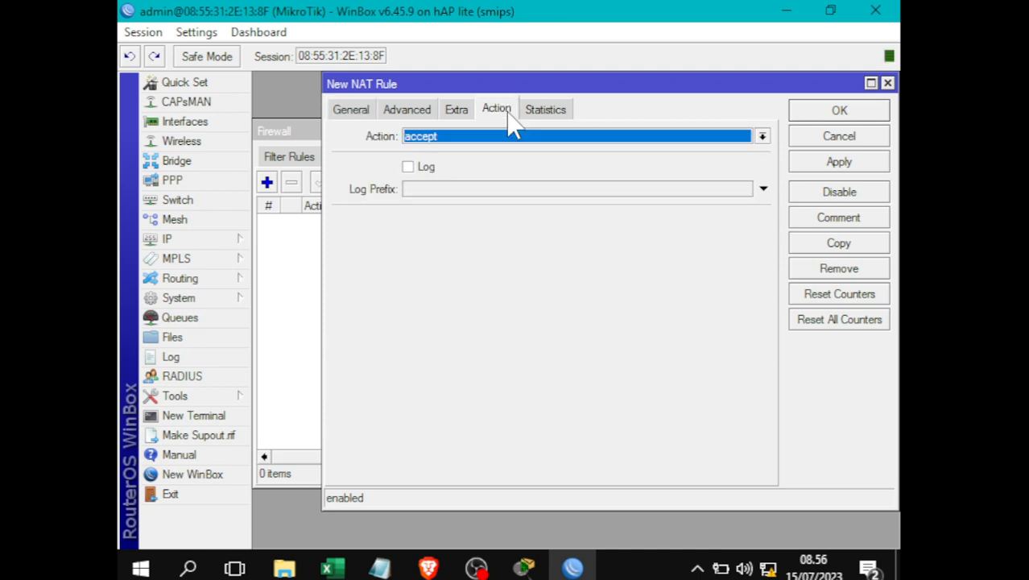
click(475, 137)
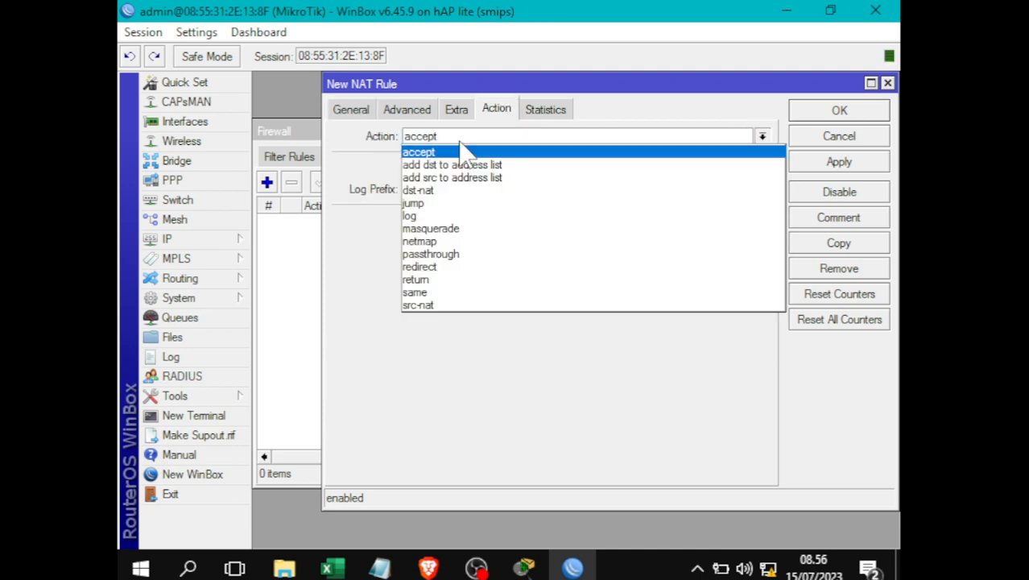
click(457, 231)
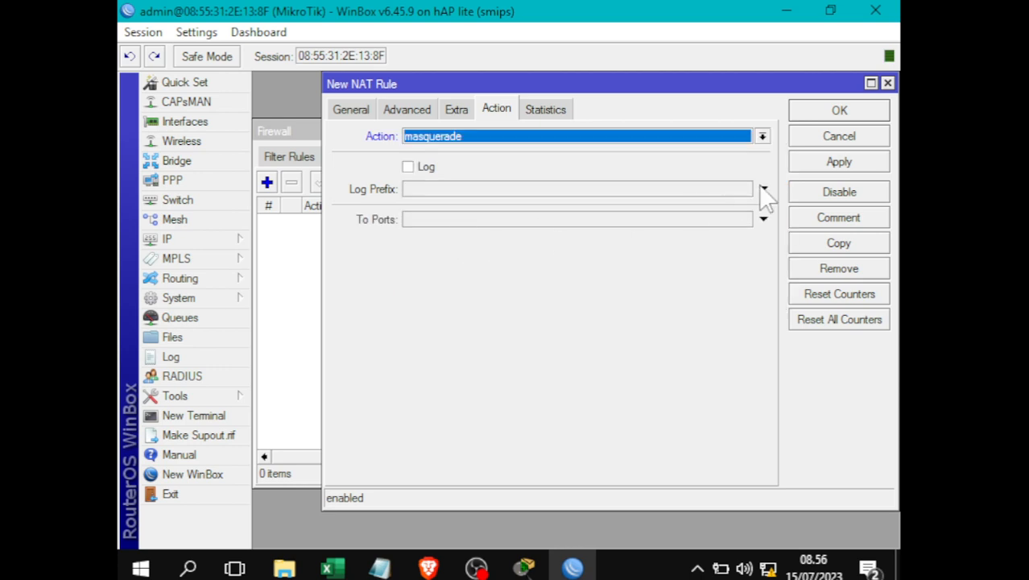
click(845, 165)
click(837, 113)
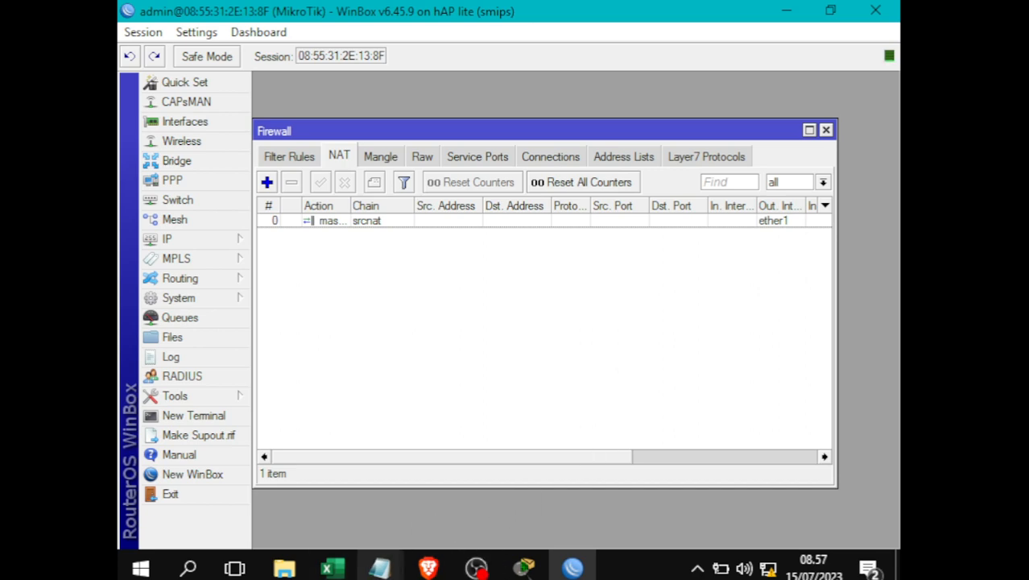
click(380, 569)
- Add '(Ether 2)' after the Jaringan Local heading and select its address 192.168.100.1/24
click(469, 506)
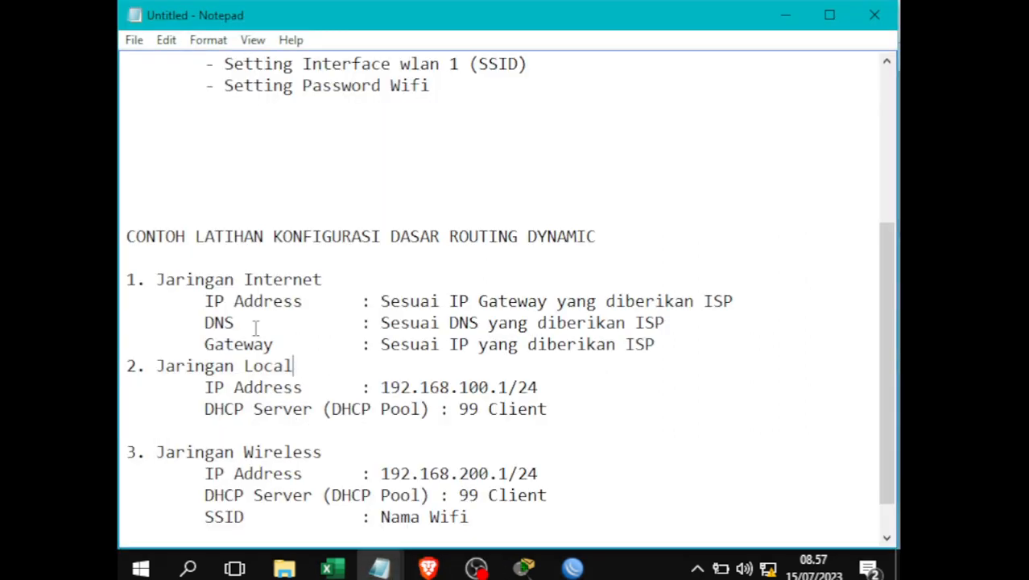
drag(157, 281, 681, 338)
scroll(678, 337, down, 1)
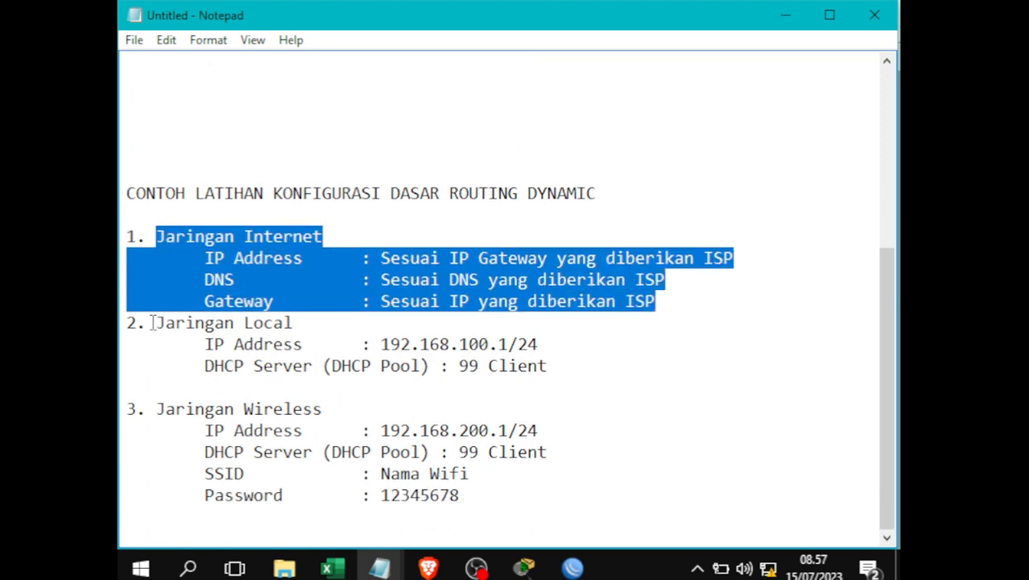
drag(152, 322, 614, 374)
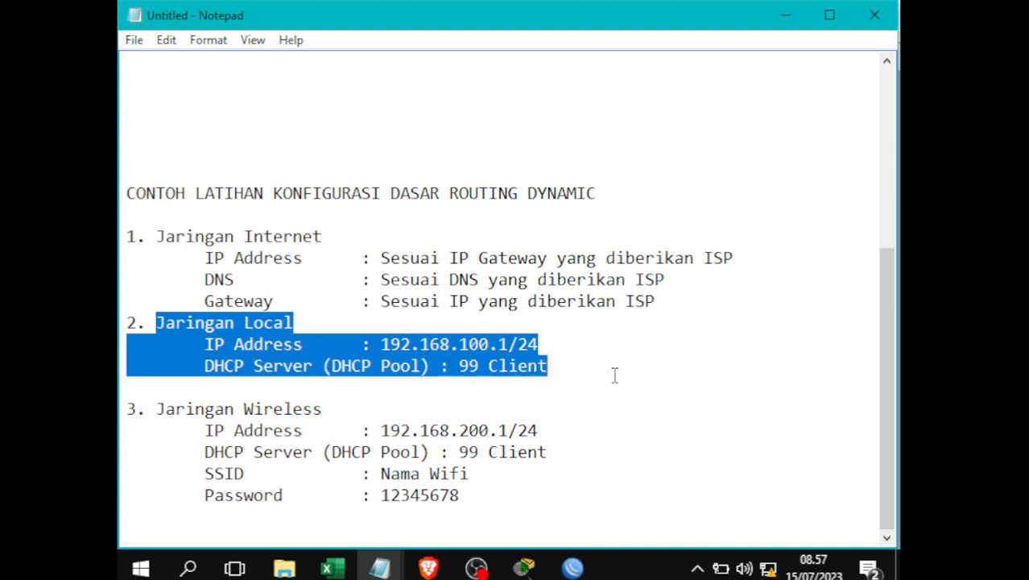
click(552, 367)
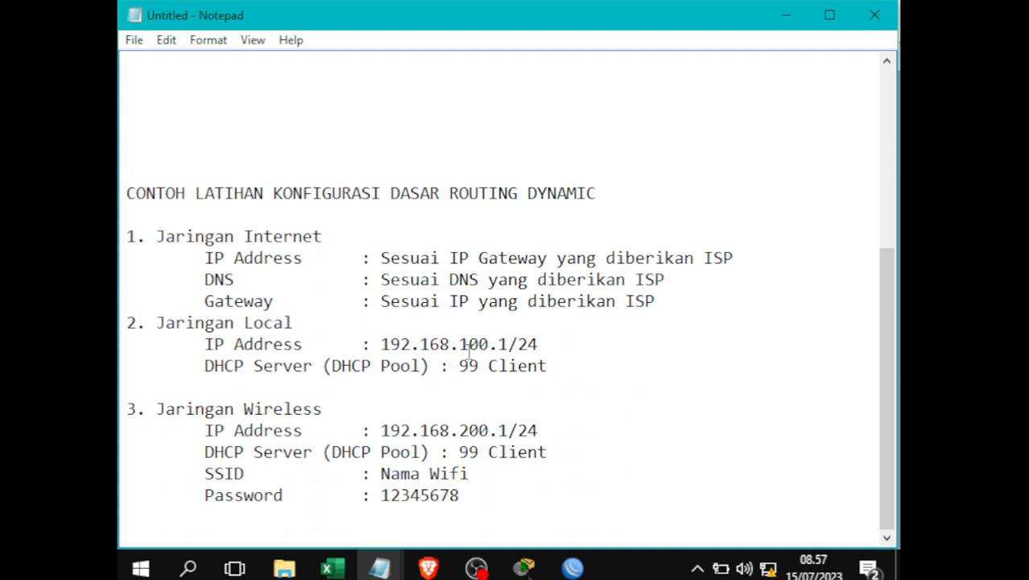
click(295, 322)
text((Ether 2))
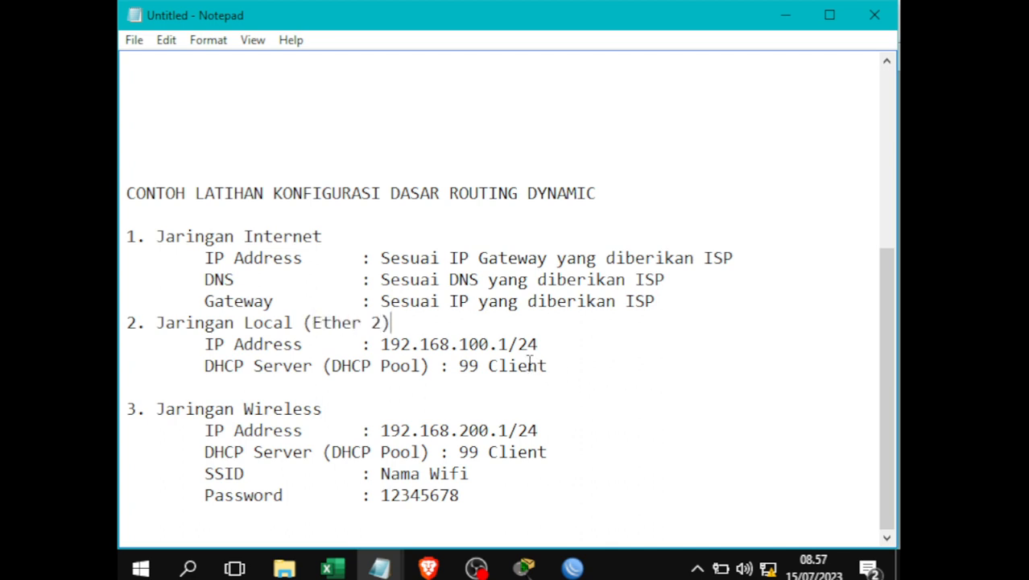
drag(552, 342, 376, 338)
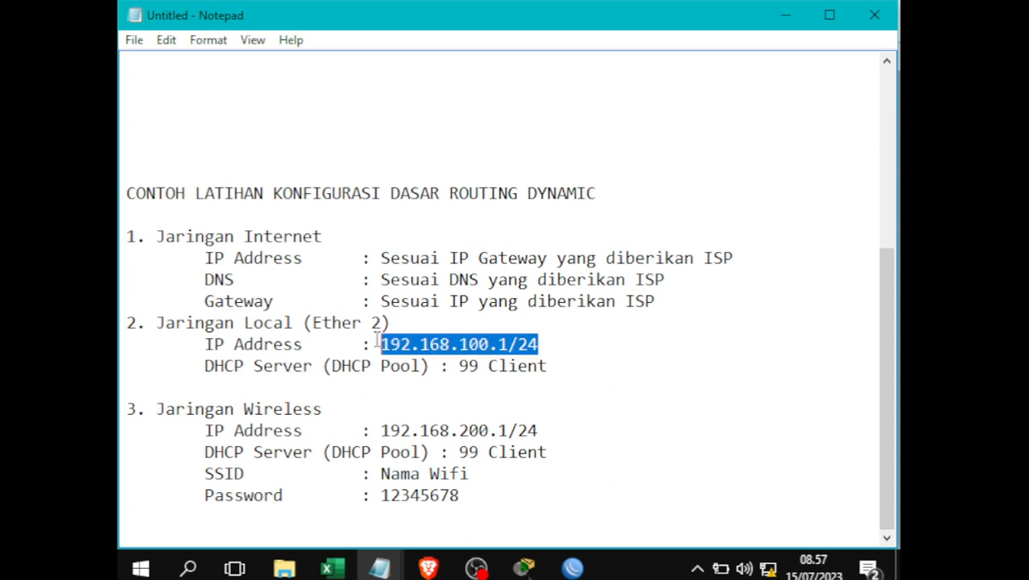
key(alt+Tab)
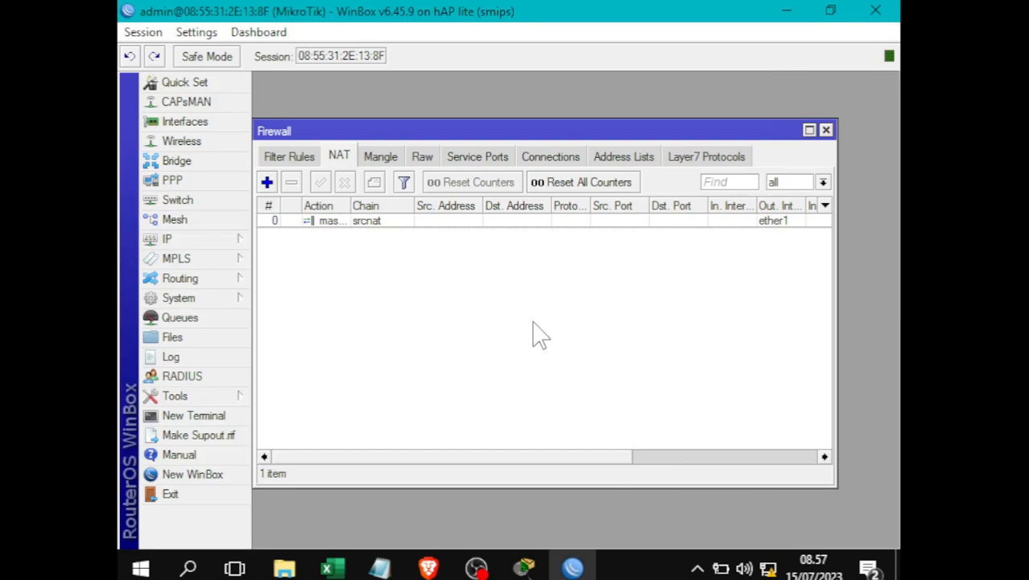
- Close Firewall and start a new entry in IP > Addresses, checking the notes for the LAN address
click(827, 131)
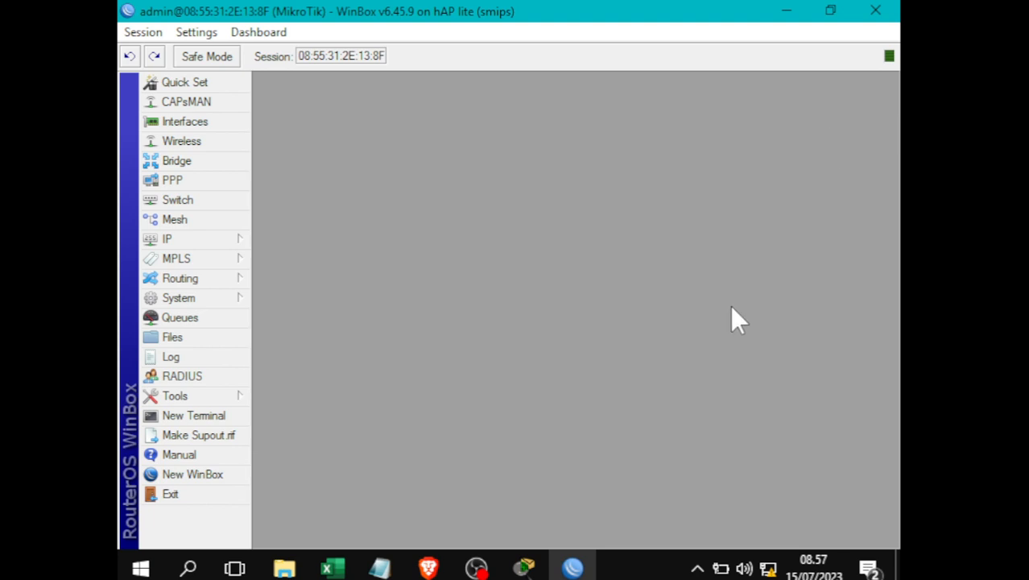
click(169, 239)
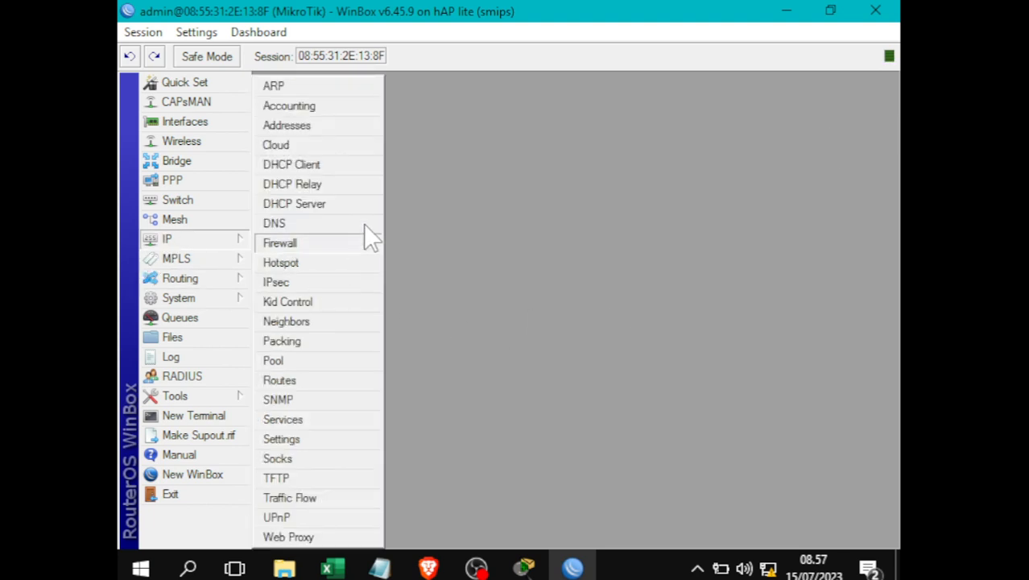
click(350, 129)
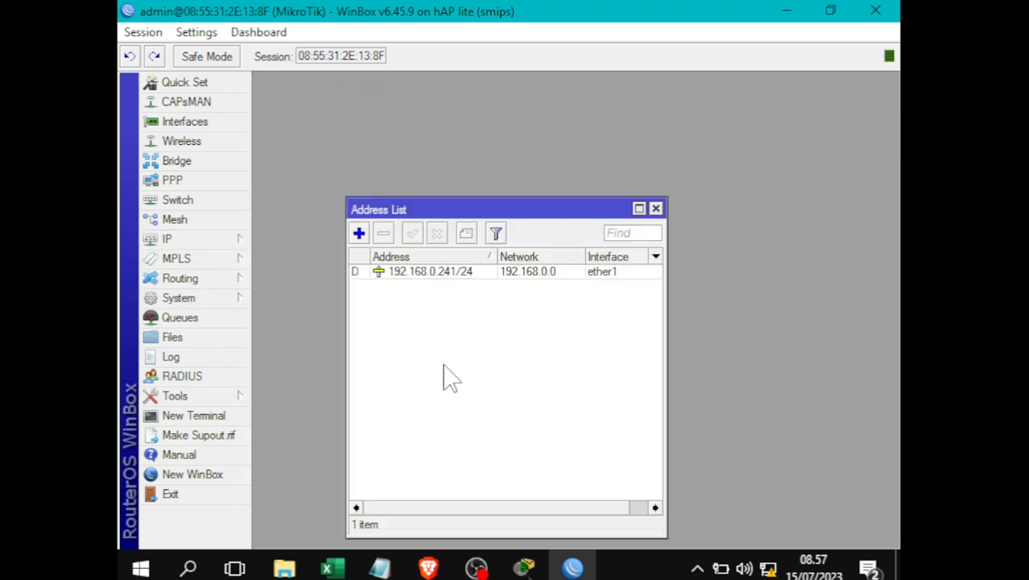
click(358, 234)
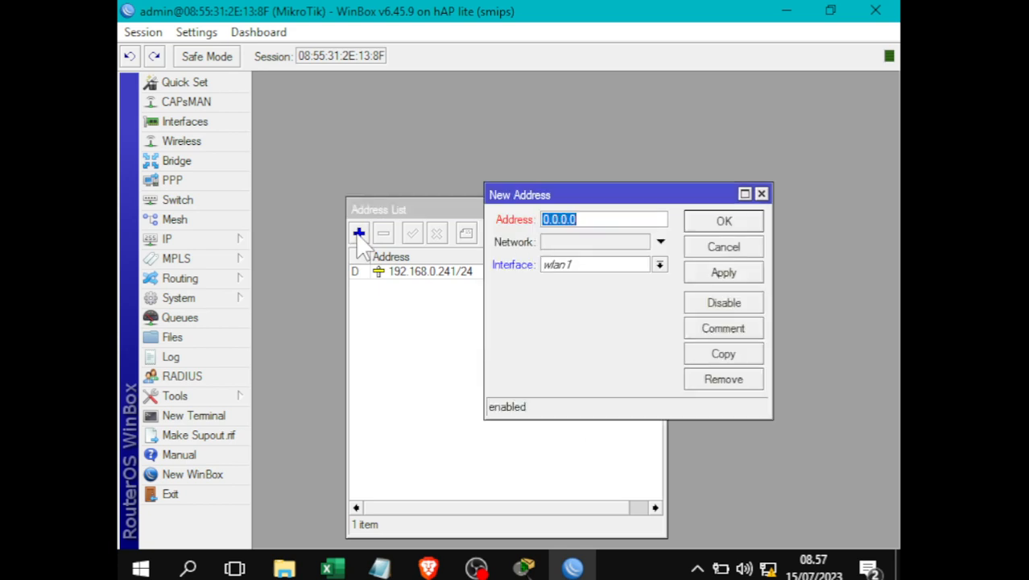
click(379, 568)
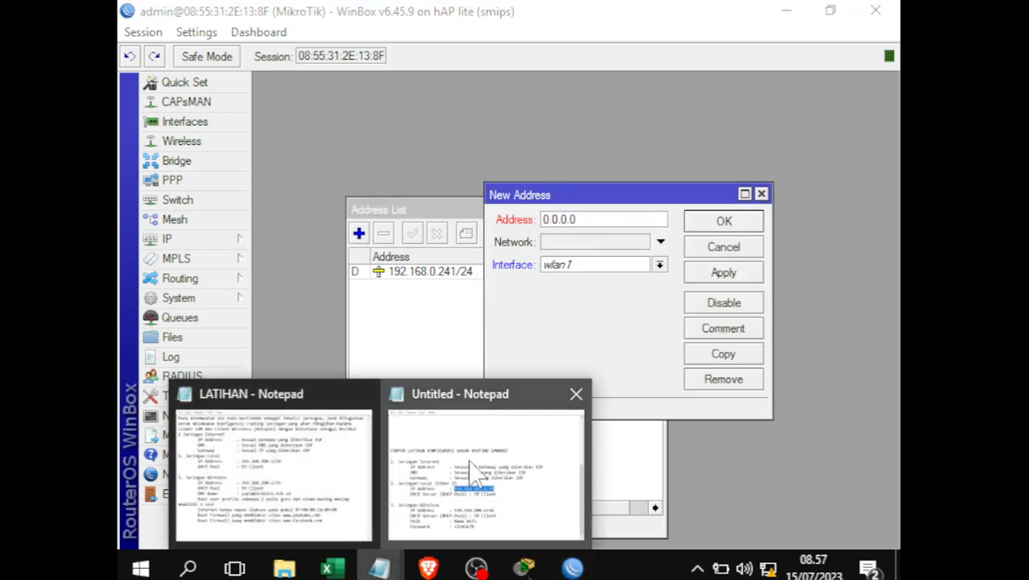
click(477, 475)
click(420, 344)
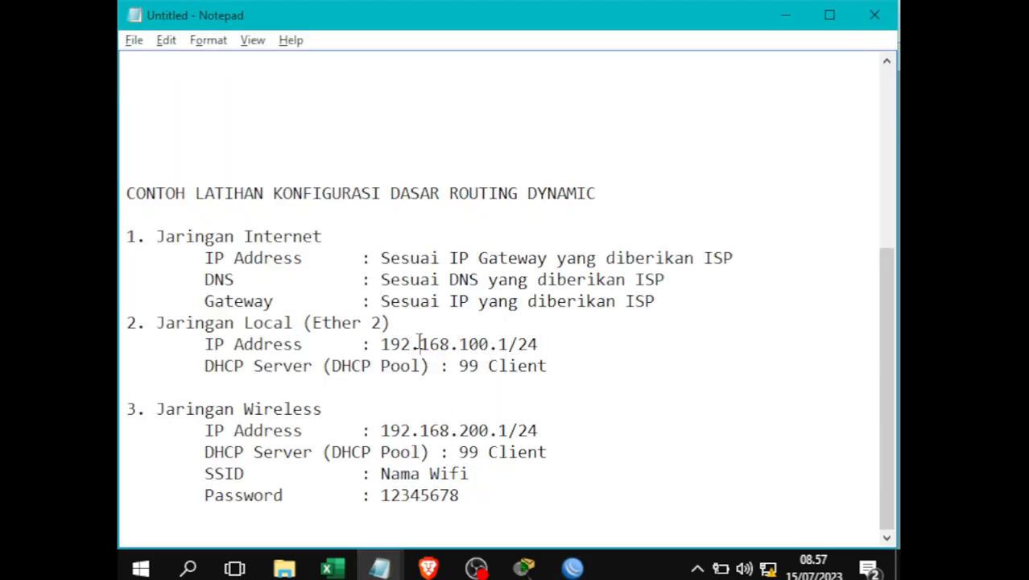
click(516, 344)
key(alt+Tab)
- Enter address 192.168.100.1/24 on interface ether2 and save it
drag(582, 221, 533, 221)
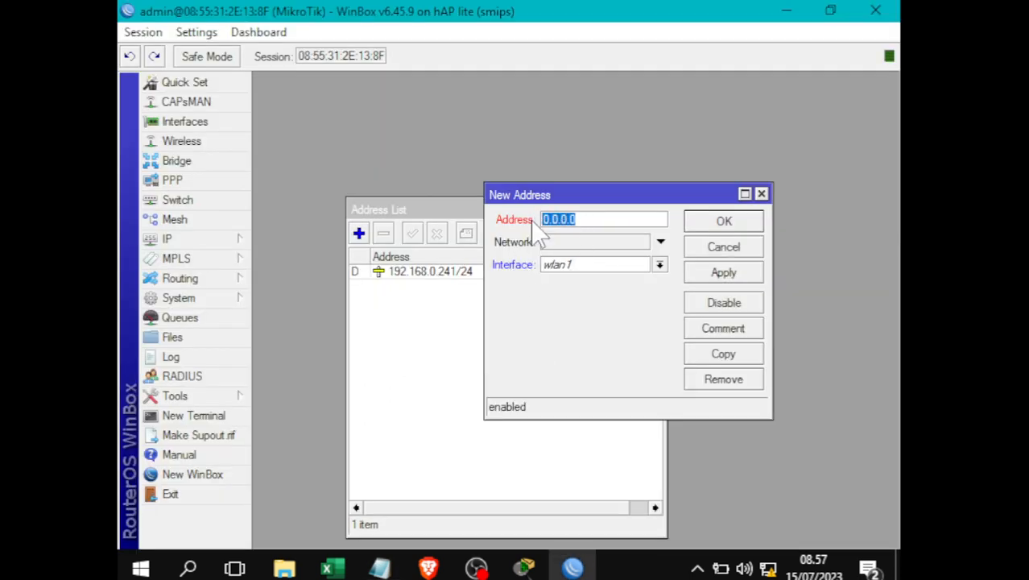
text(192.168.100.1/2)
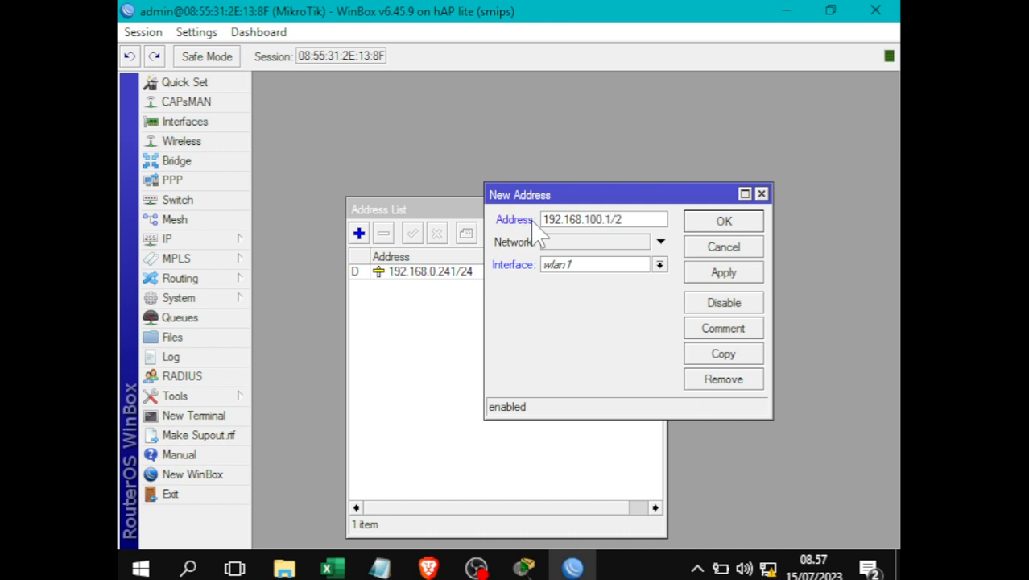
text(4)
click(575, 265)
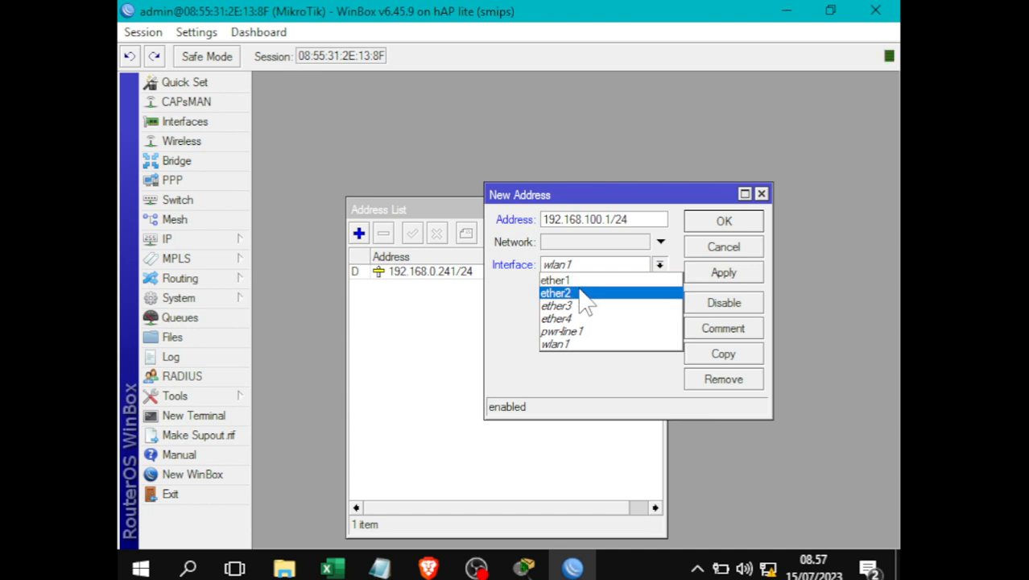
click(581, 292)
click(710, 274)
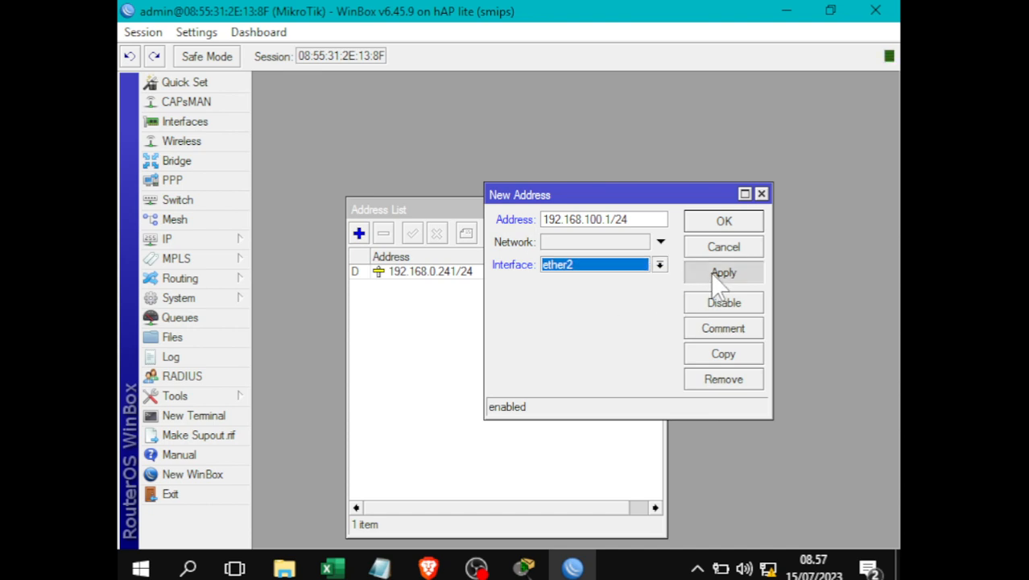
click(725, 225)
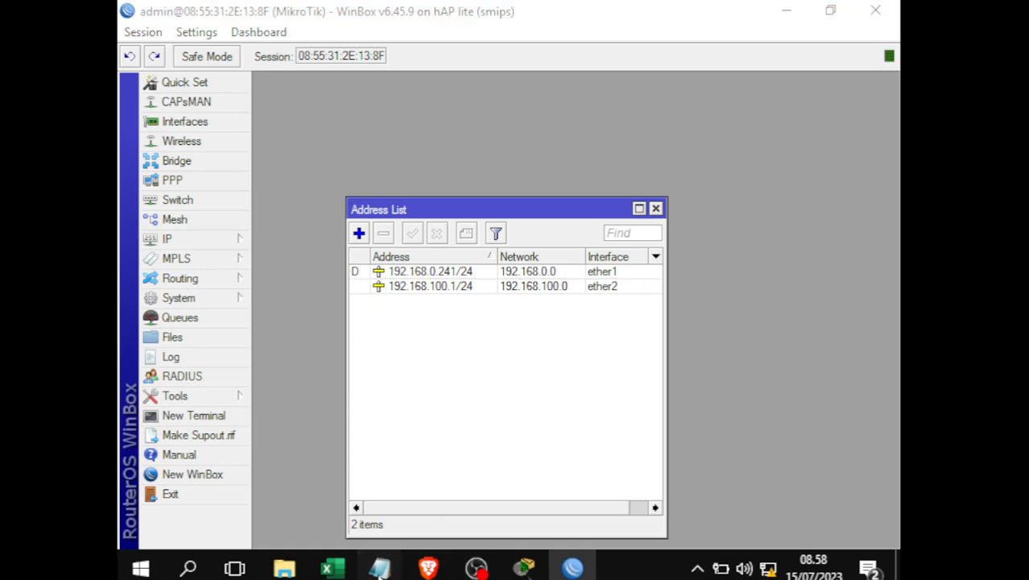
mouse_move(379, 568)
click(438, 499)
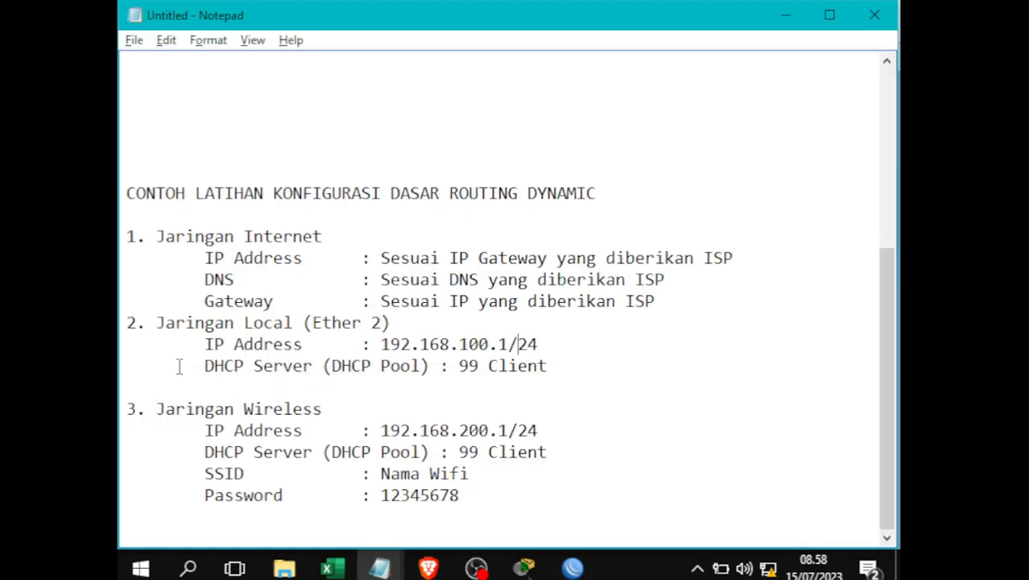
- Highlight the DHCP Server (DHCP Pool) : 99 Client line, then close WinBox's Address List
drag(204, 365, 567, 370)
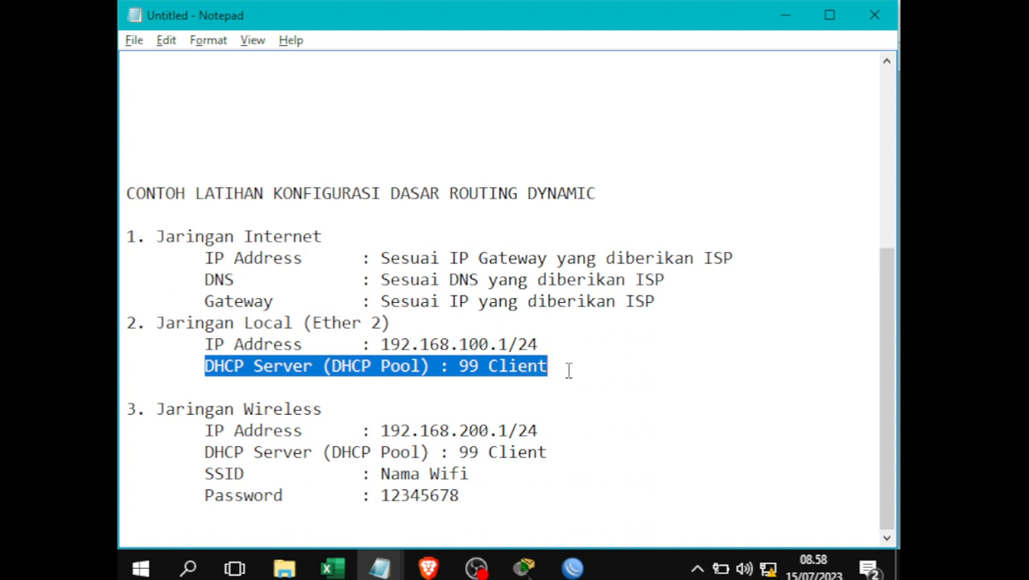
click(568, 370)
drag(480, 367, 458, 367)
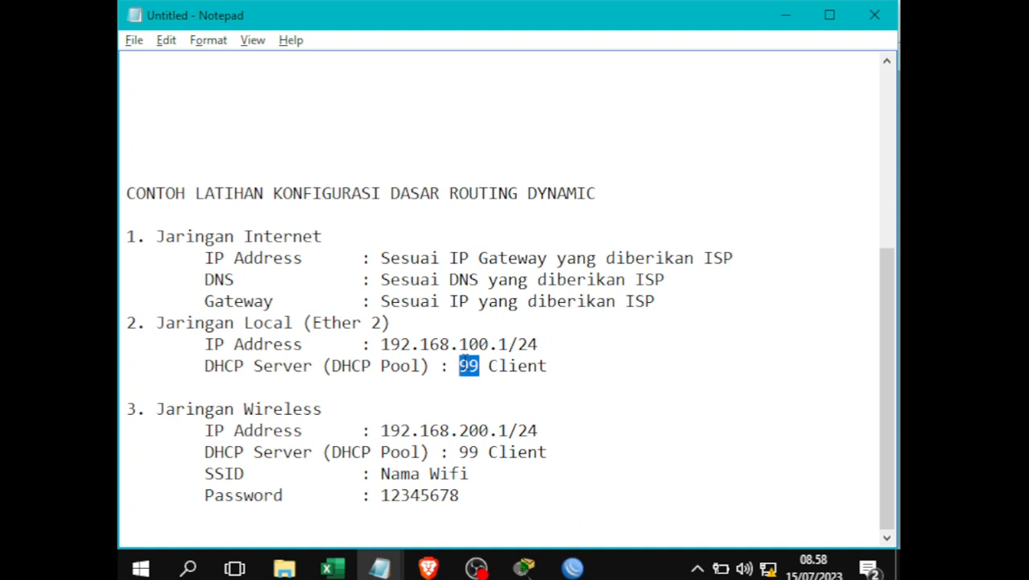
key(alt+Tab)
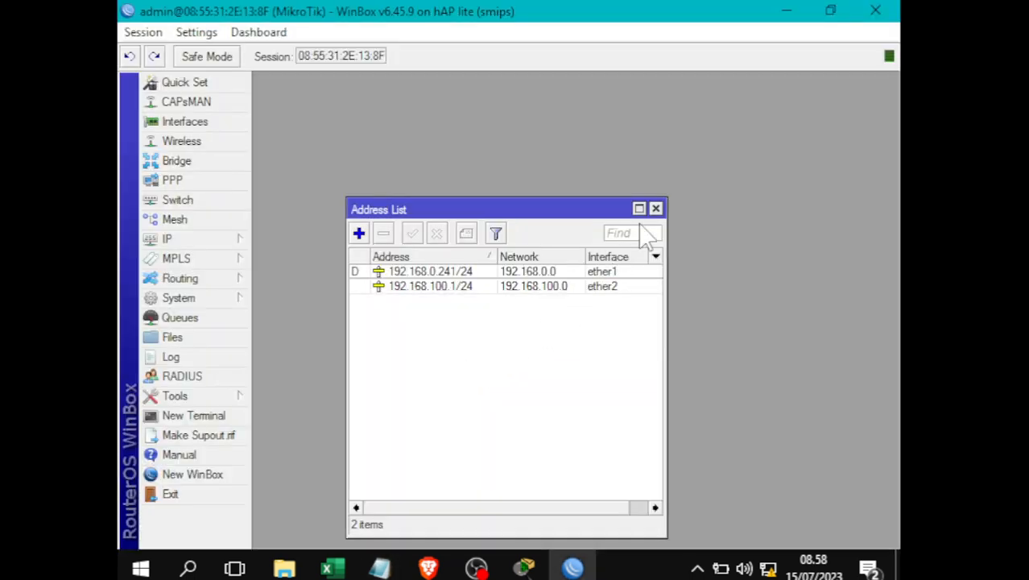
click(656, 209)
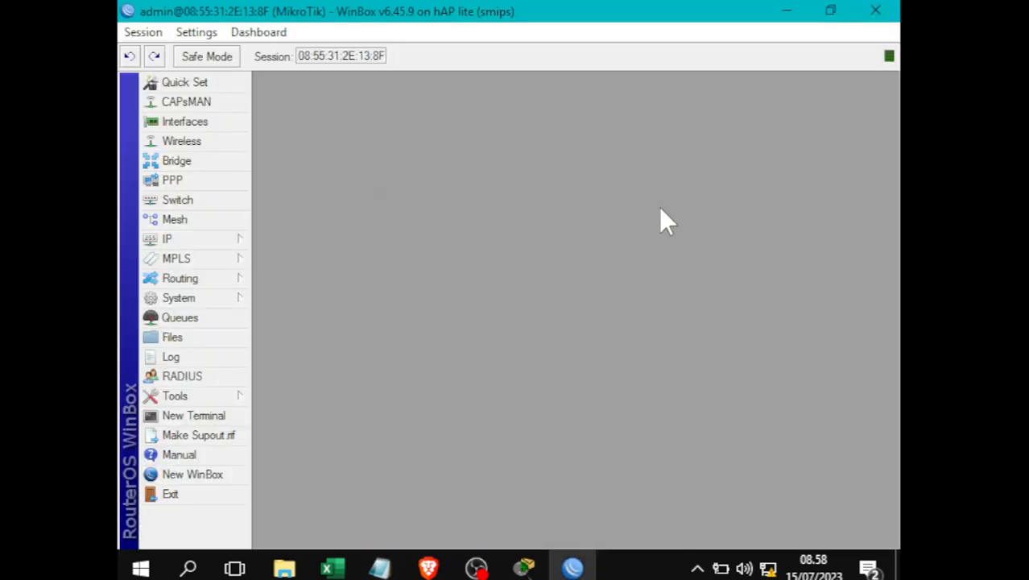
- Run DHCP Setup on ether2, accepting address space 192.168.100.0/24 and gateway 192.168.100.1
click(182, 246)
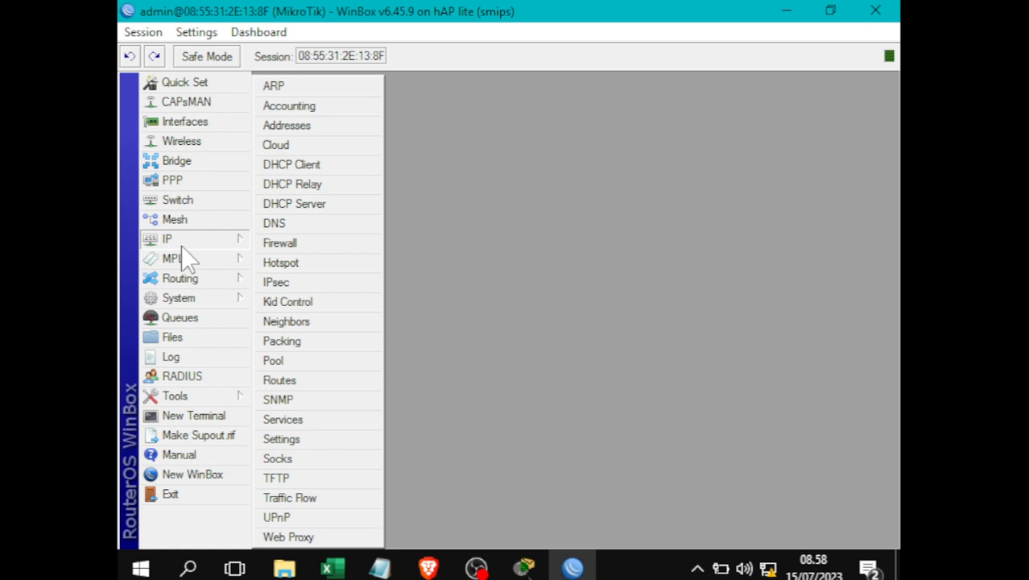
click(322, 205)
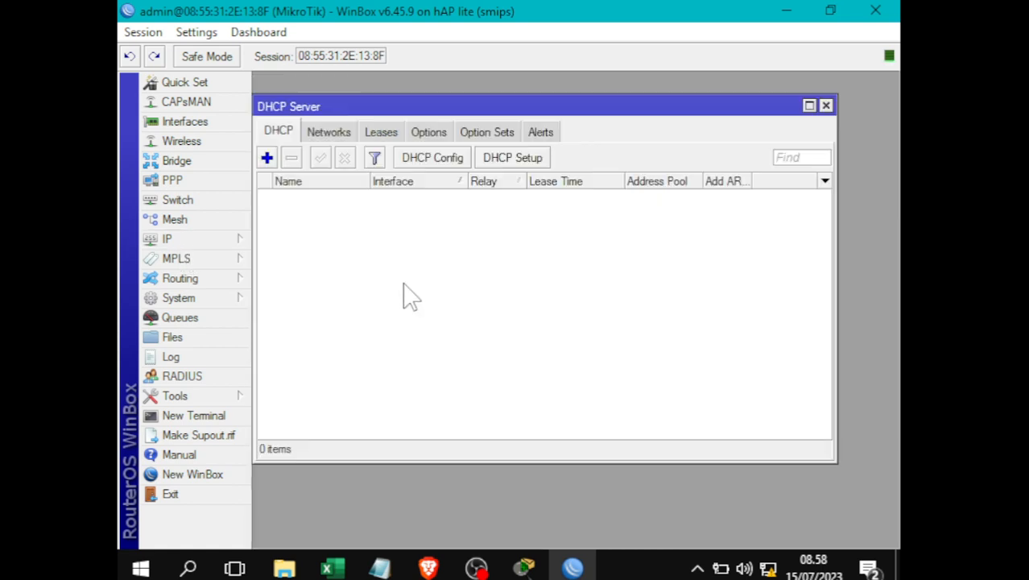
click(519, 163)
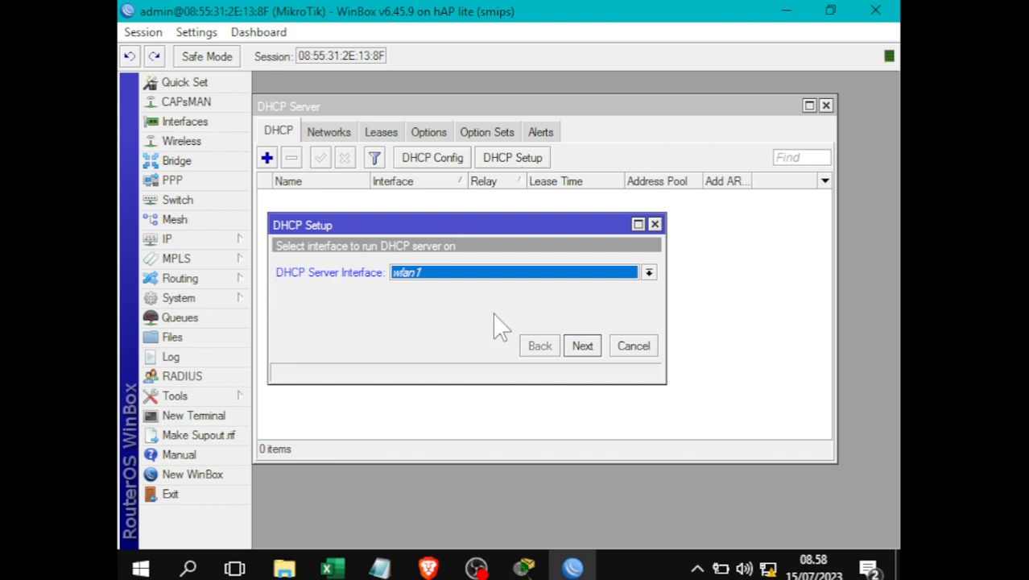
click(649, 273)
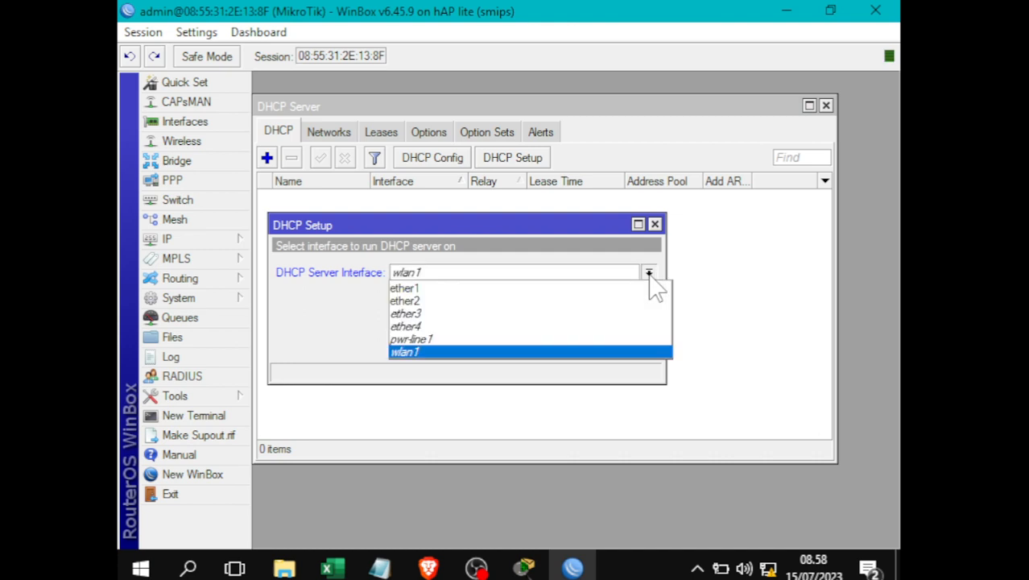
click(422, 306)
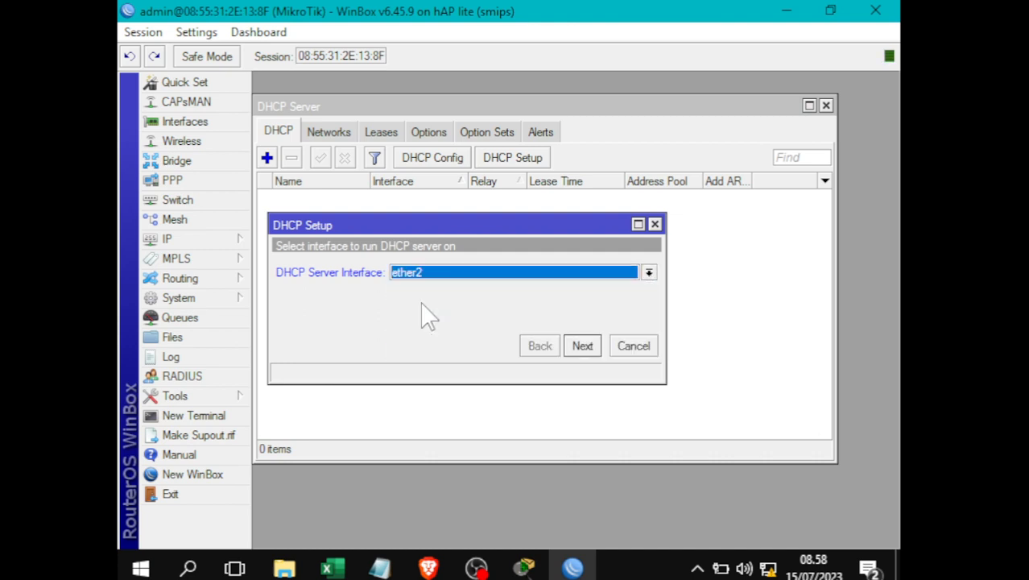
click(581, 347)
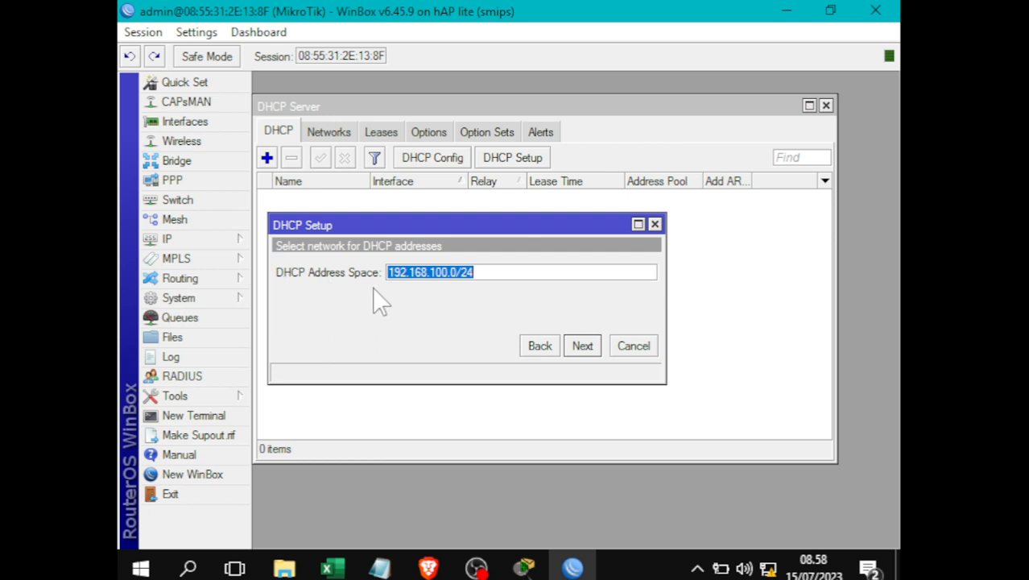
click(583, 347)
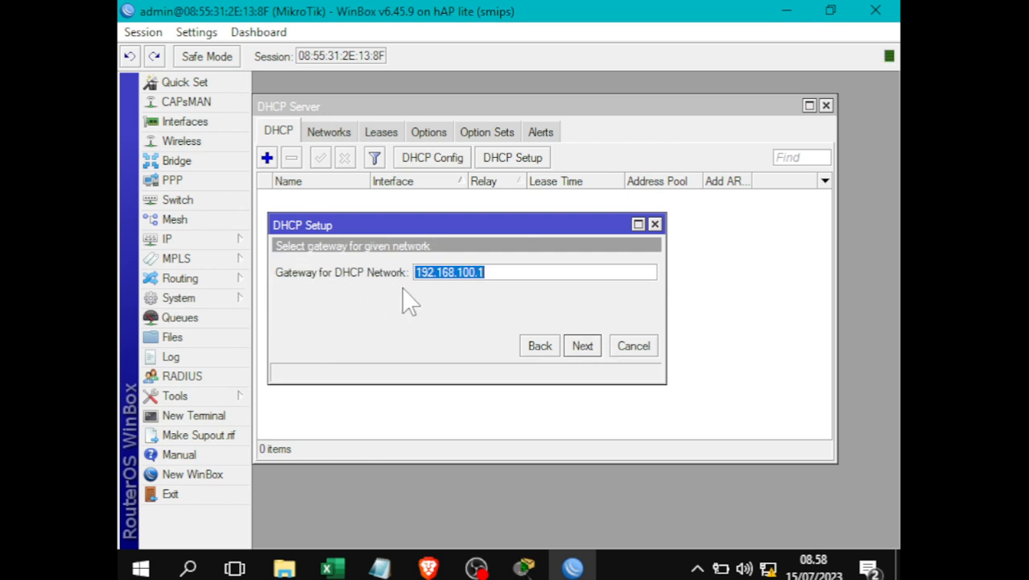
click(594, 348)
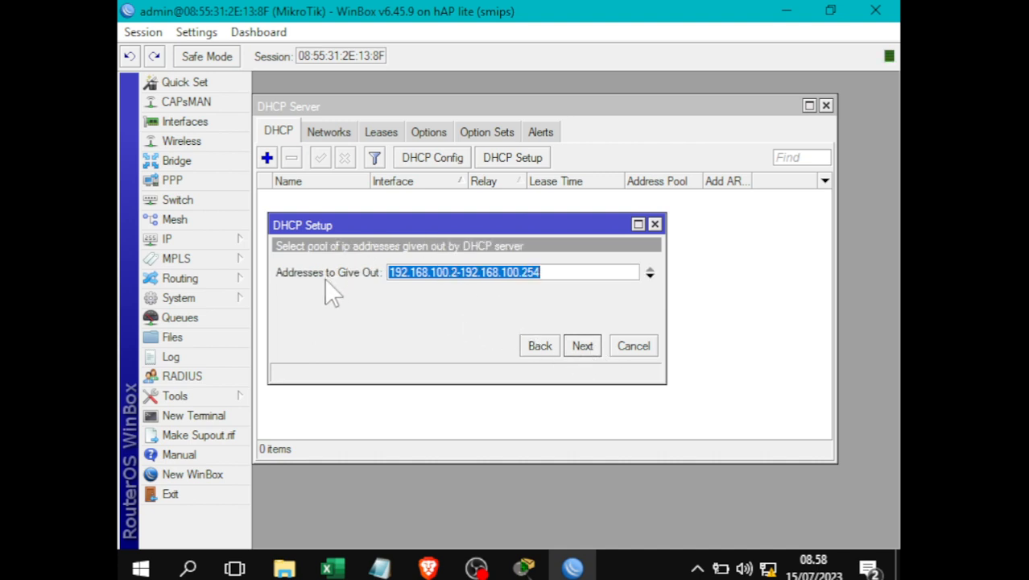
- Change the pool end from 254 to 100, giving 192.168.100.2-192.168.100.100
click(586, 270)
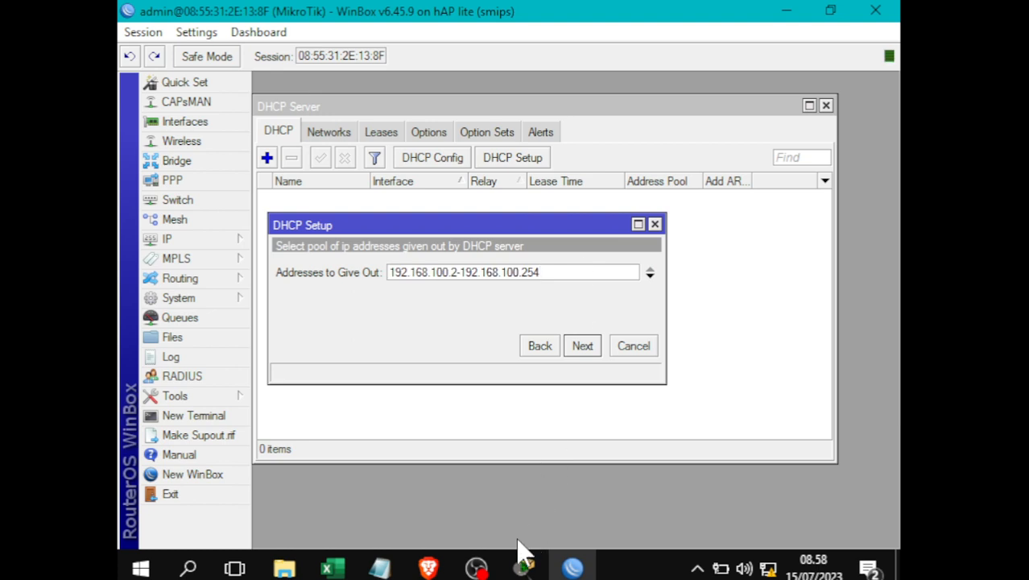
mouse_move(380, 568)
click(508, 483)
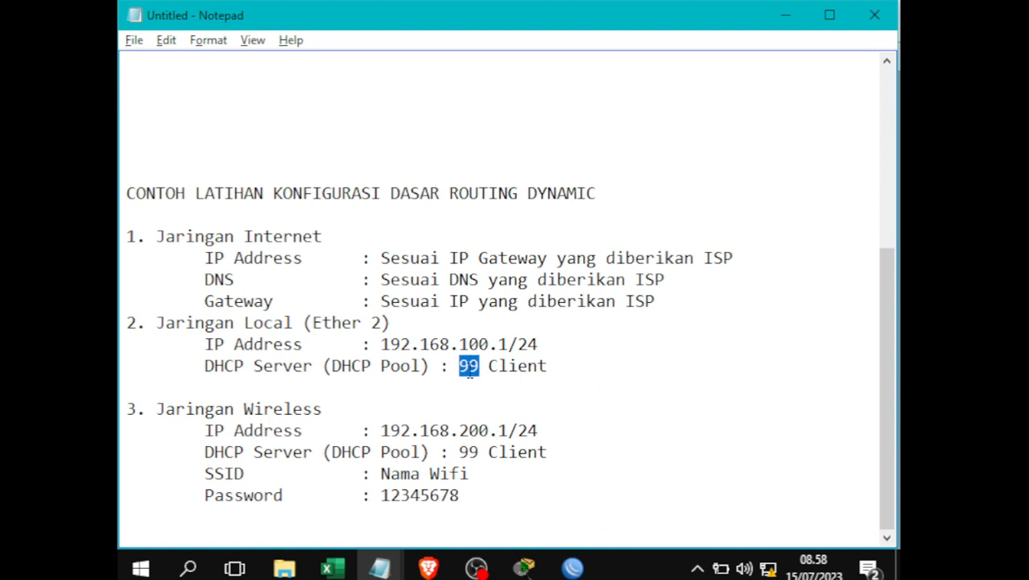
key(alt+Tab)
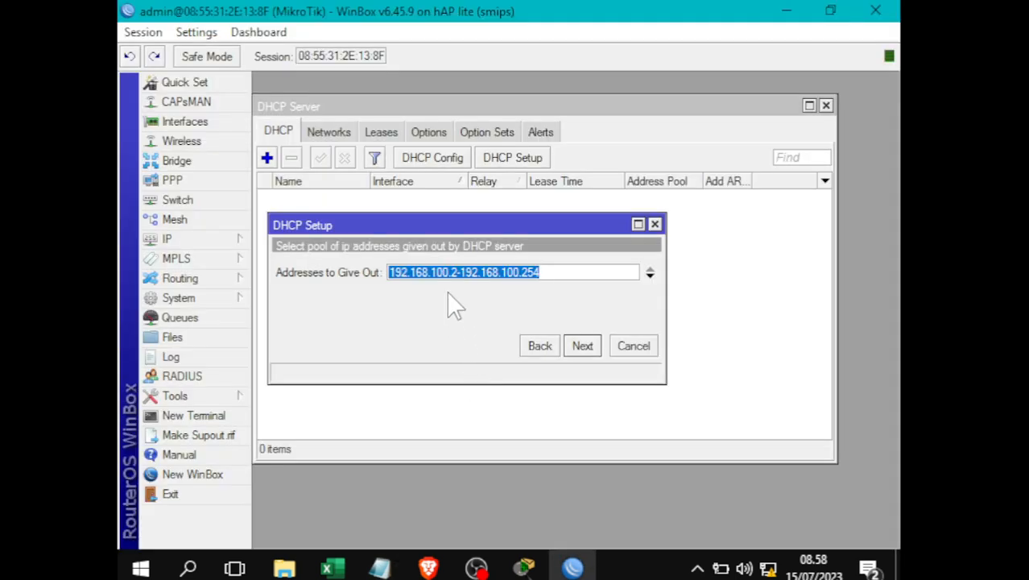
drag(454, 274, 403, 274)
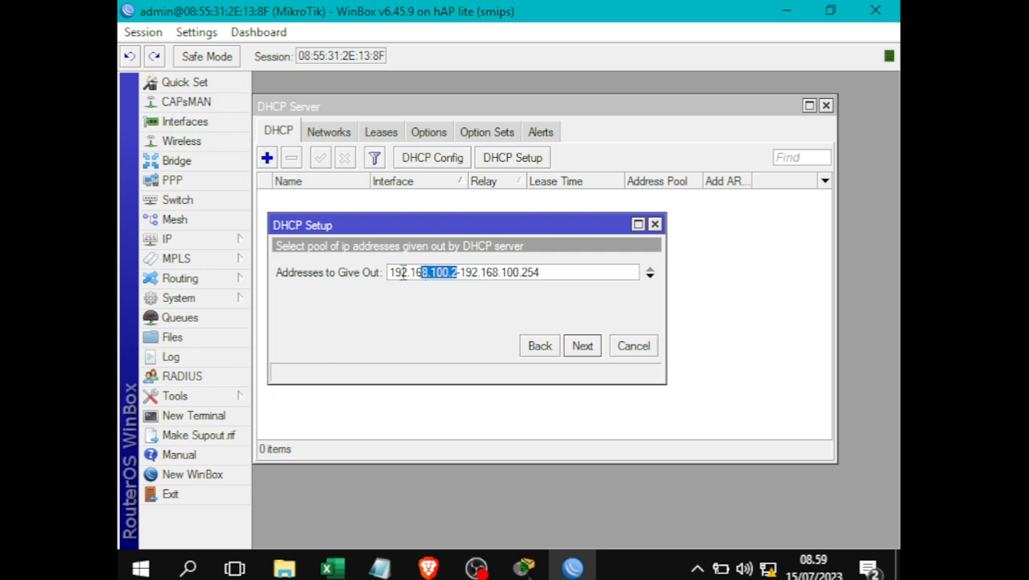
click(456, 272)
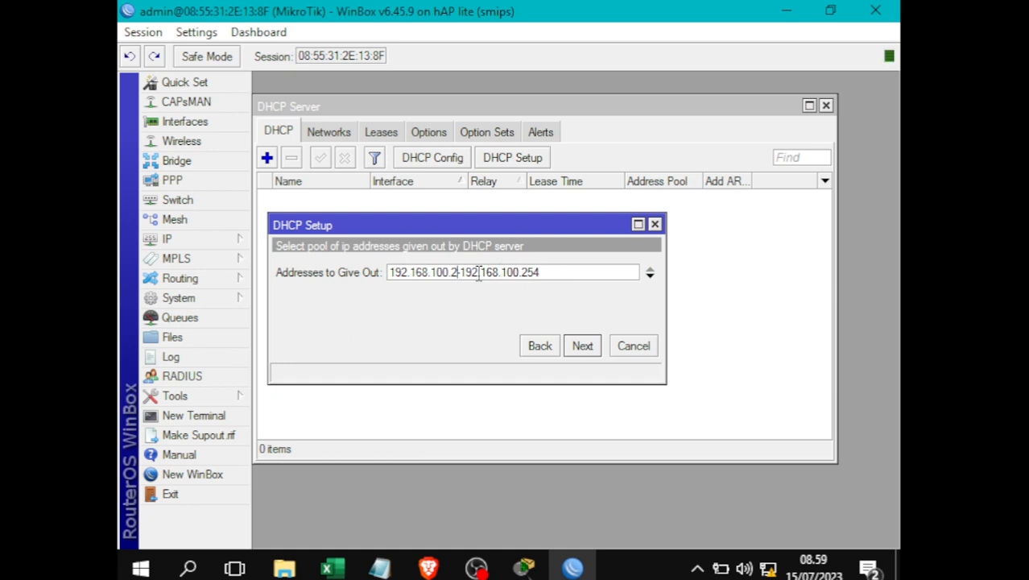
click(508, 273)
drag(523, 273, 583, 274)
text(100)
drag(528, 273, 567, 272)
click(567, 272)
click(585, 344)
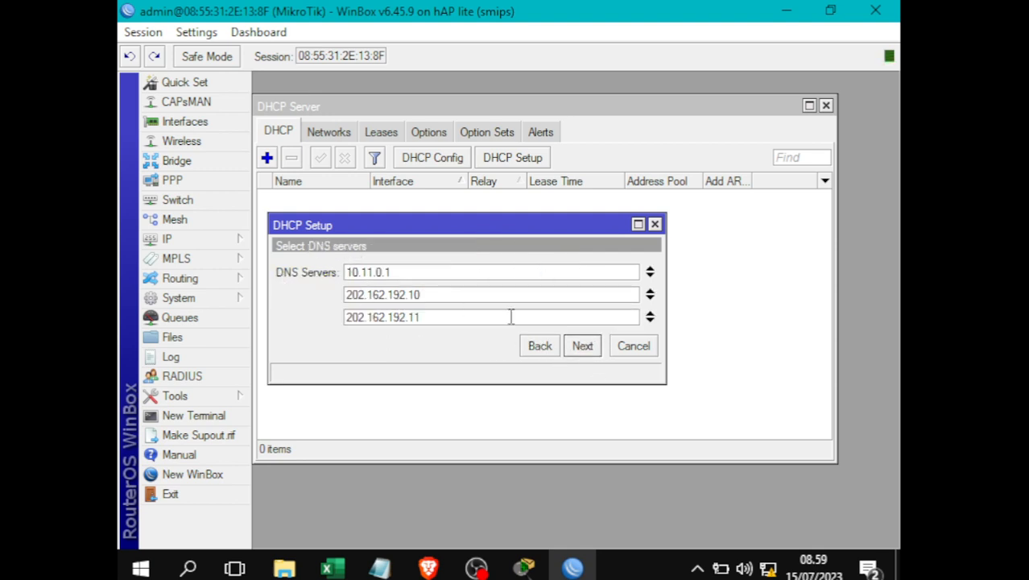
- Keep the suggested DNS servers, set lease time 1d 00:00:00, and finish creating dhcp1
click(588, 351)
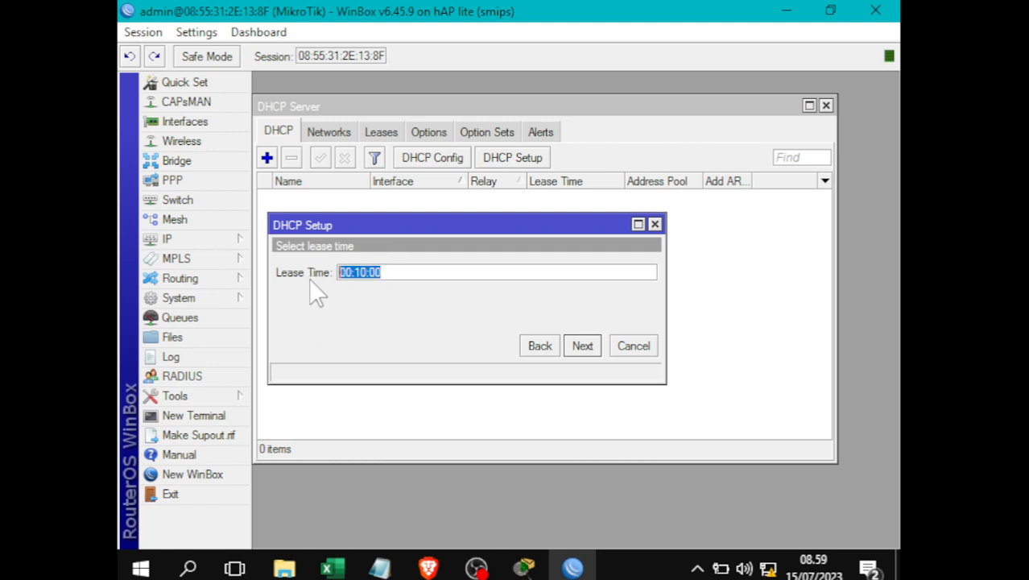
text(24)
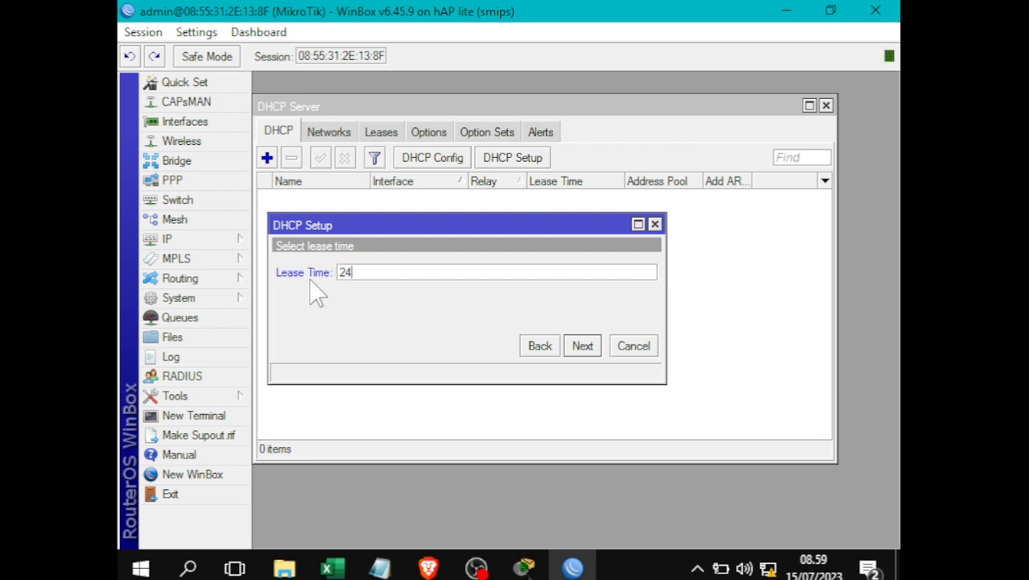
text( 00:00)
key(BackSpace)
key(BackSpace)
key(BackSpace)
key(BackSpace)
key(BackSpace)
key(BackSpace)
key(BackSpace)
text(1d 00:00:00)
click(583, 346)
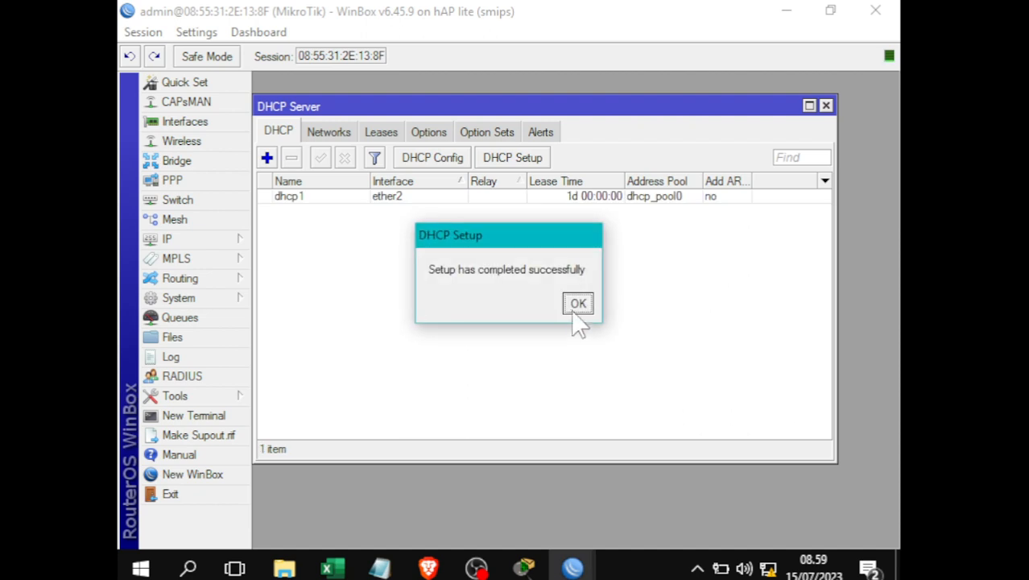
click(577, 306)
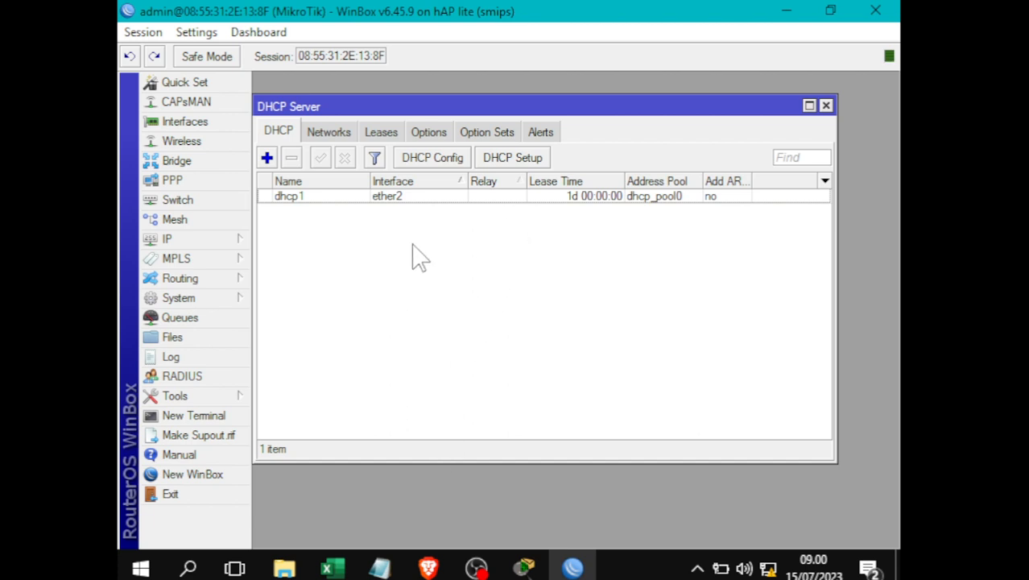
click(393, 202)
- Add '(Wlan1)' after the Jaringan Wireless heading and select its 192.168.200.1/24 address
click(448, 315)
mouse_move(378, 569)
click(487, 471)
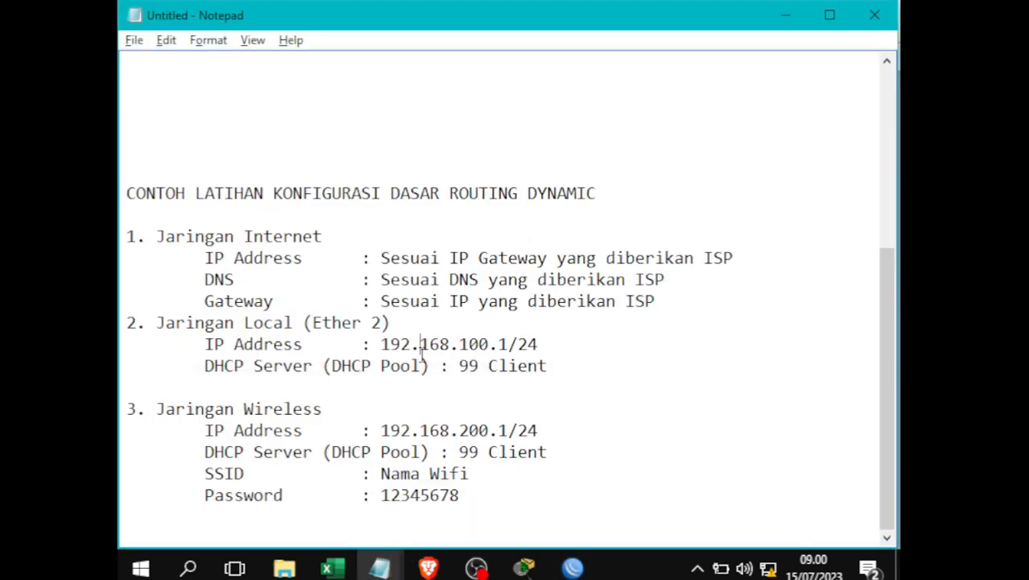
drag(149, 410, 350, 401)
click(314, 448)
click(343, 412)
text((Wlan1)
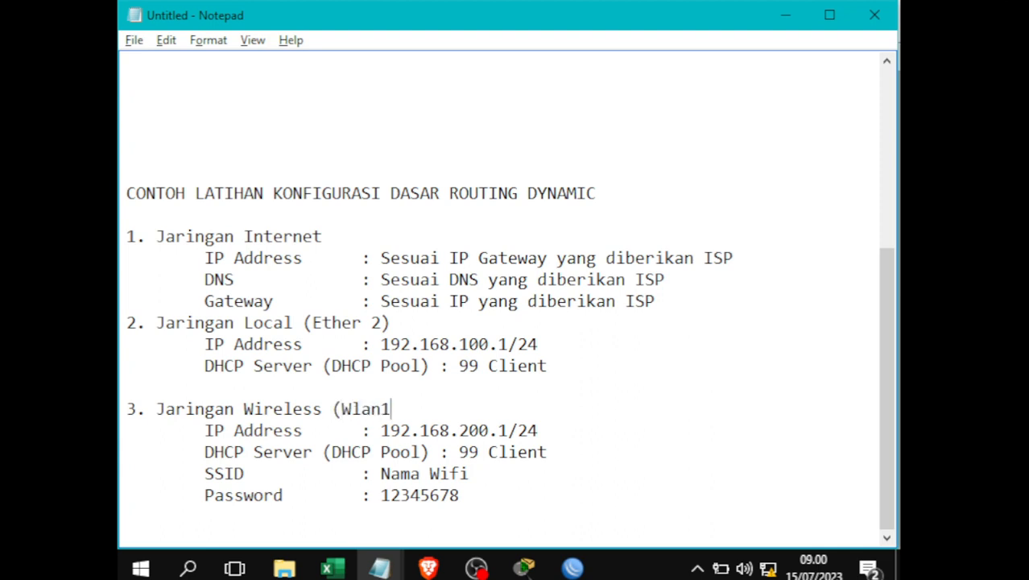
text())
drag(381, 430, 547, 433)
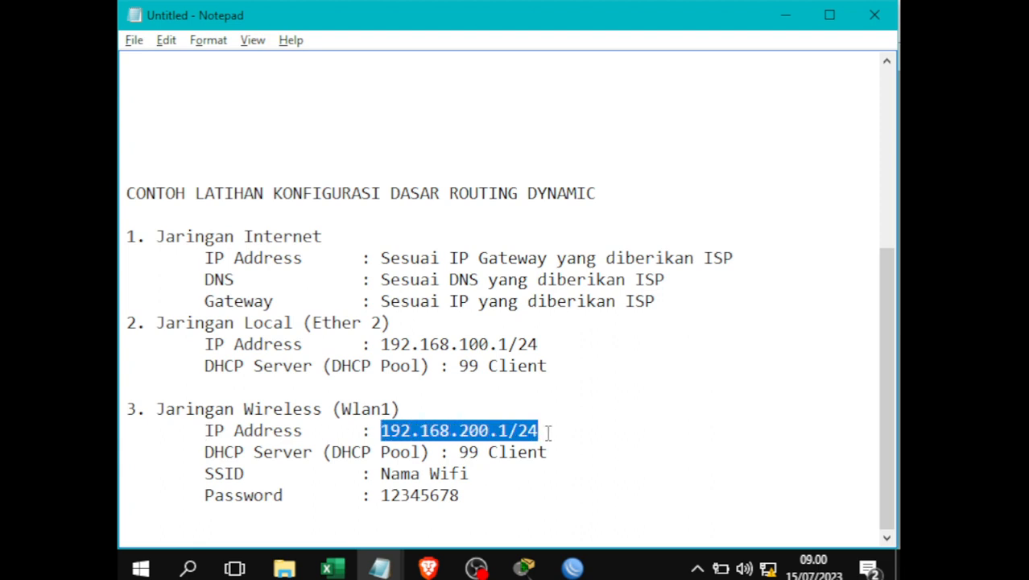
click(572, 569)
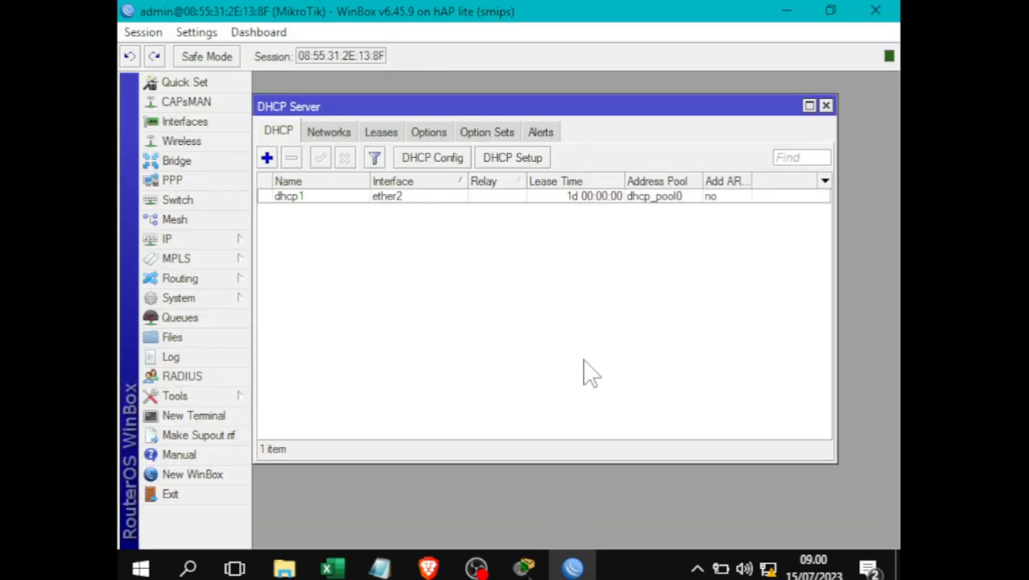
- Close the DHCP Server list and start a new entry in IP > Addresses
click(825, 106)
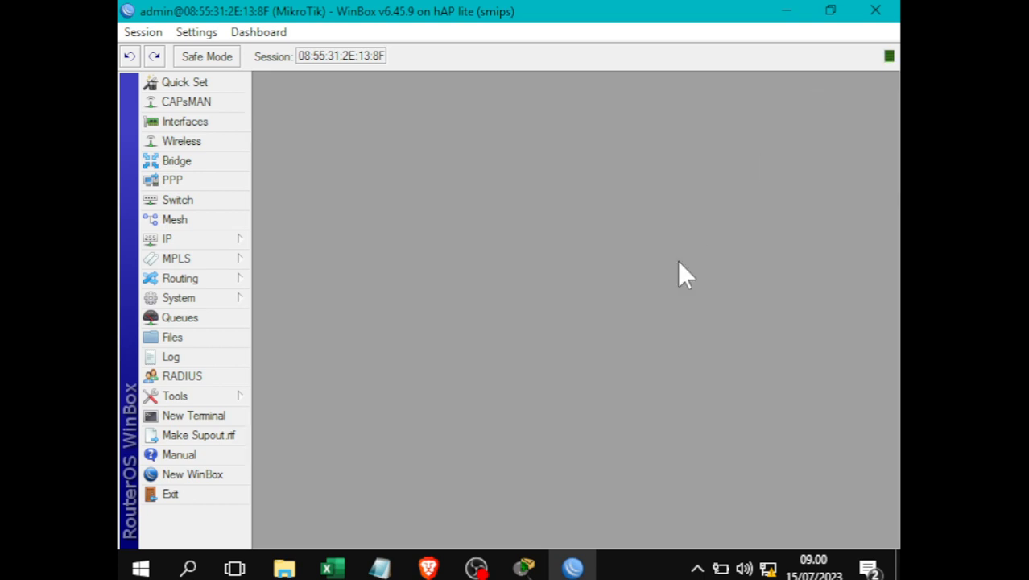
click(185, 241)
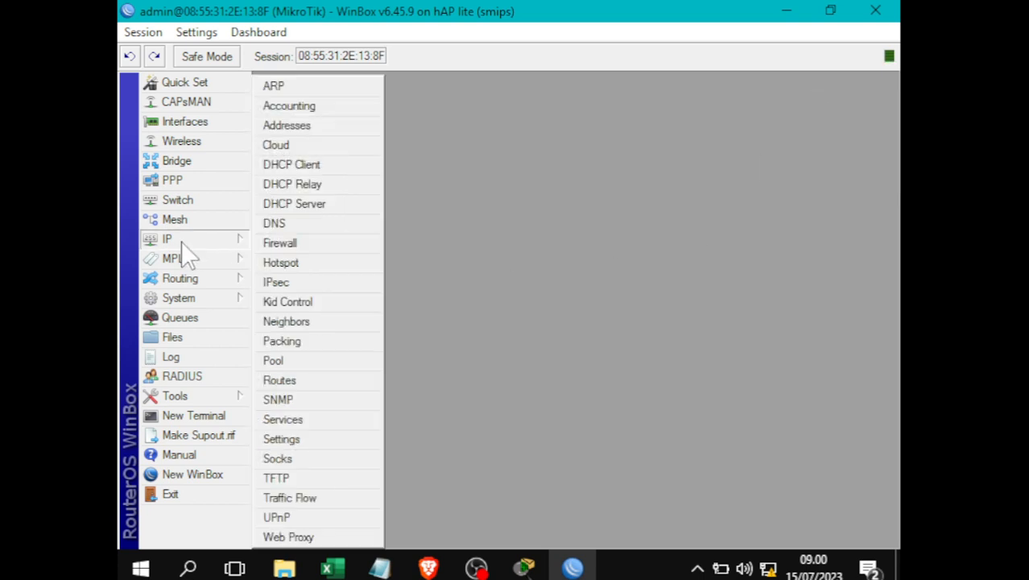
click(309, 129)
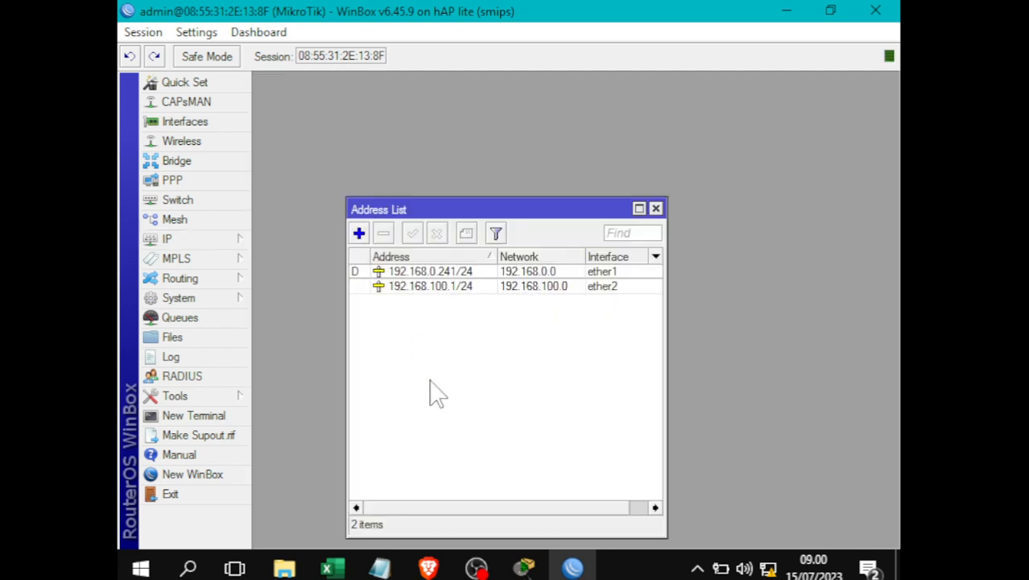
click(359, 234)
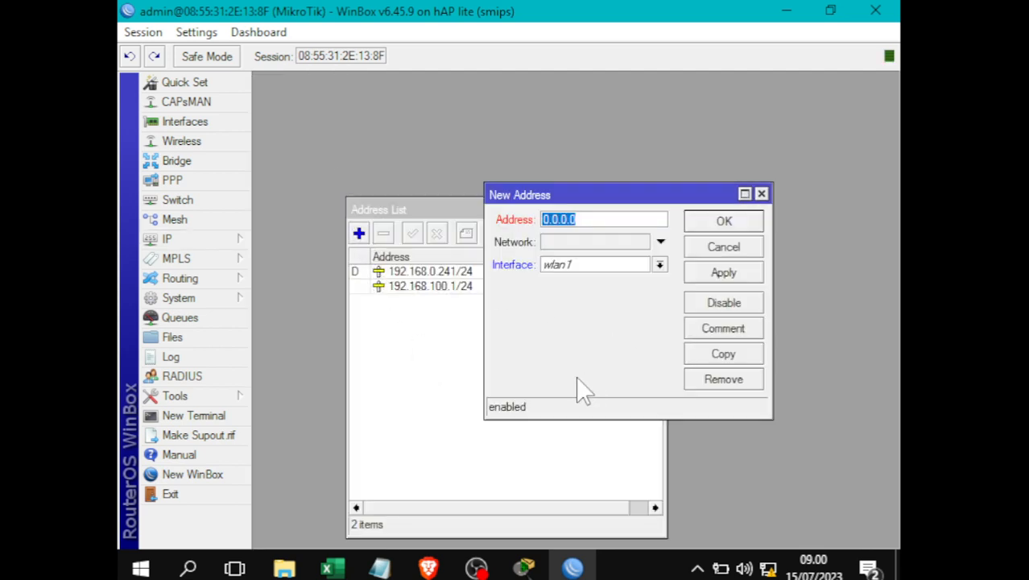
mouse_move(380, 568)
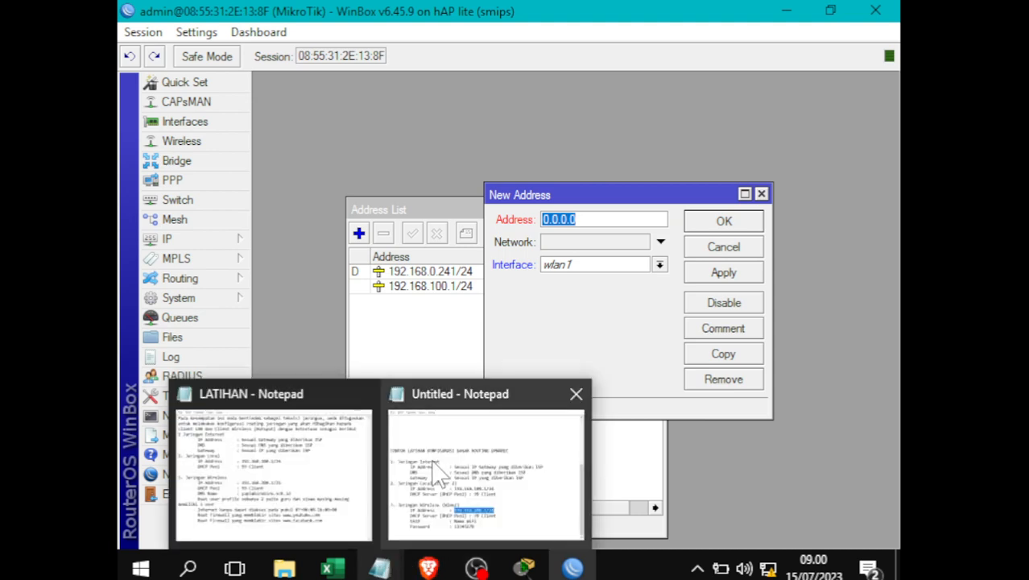
click(496, 483)
click(532, 390)
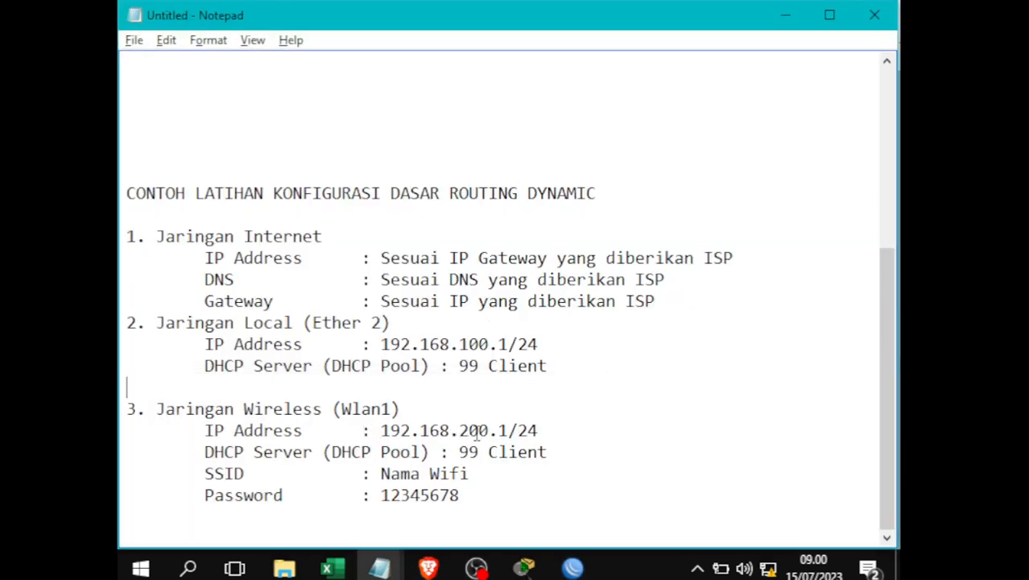
key(alt+Tab)
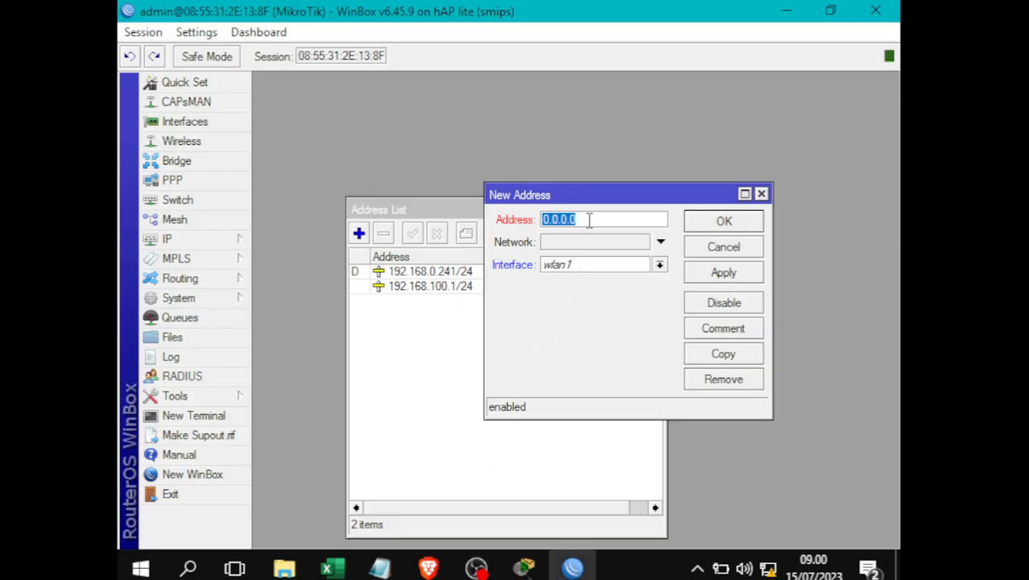
- Enter address 192.168.200.1/24 on interface wlan1 and save it
drag(590, 220, 545, 226)
text(192.168.200.1/2)
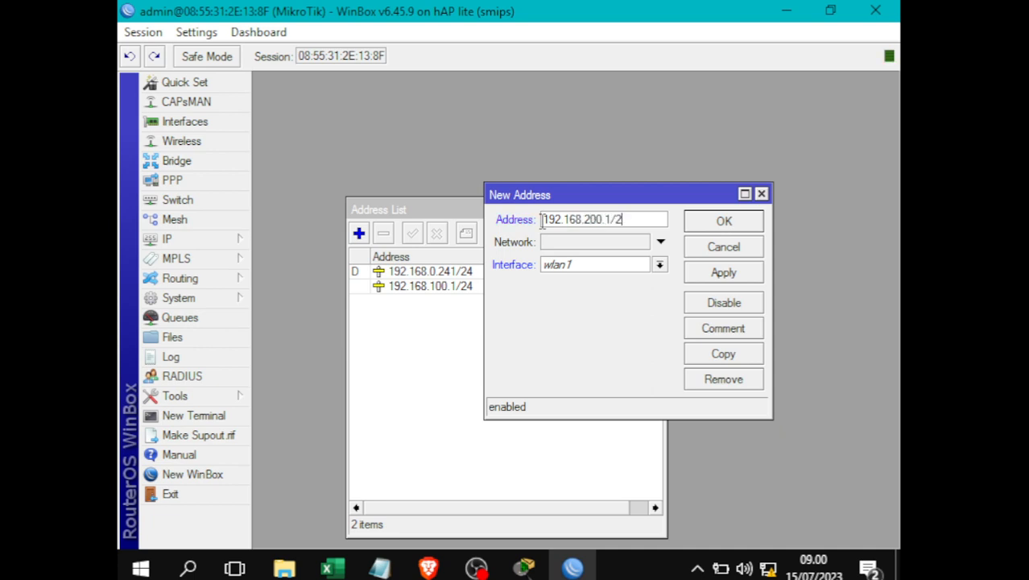
text(4)
key(alt+Tab)
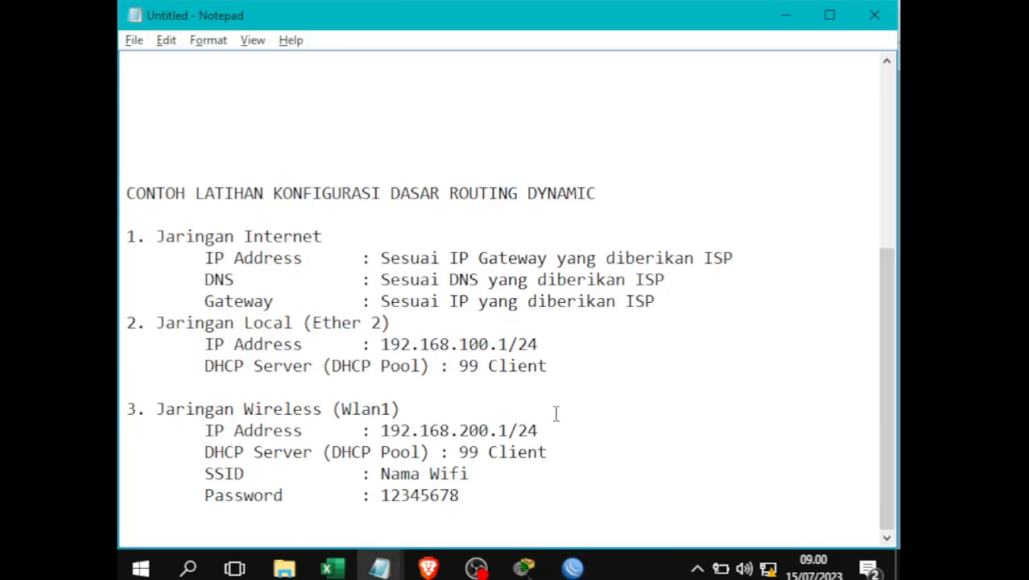
key(alt+Tab)
click(636, 220)
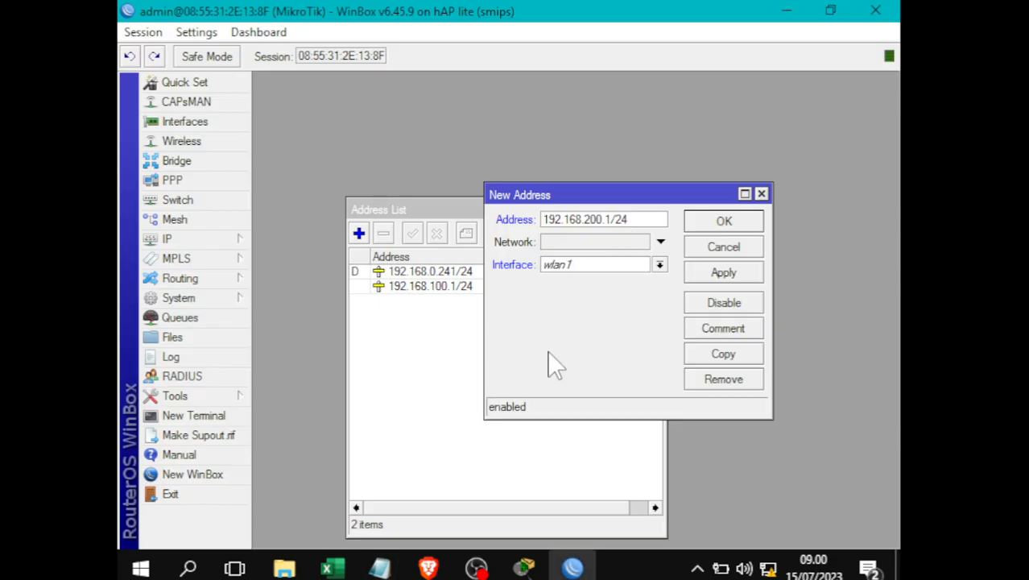
click(589, 266)
click(592, 343)
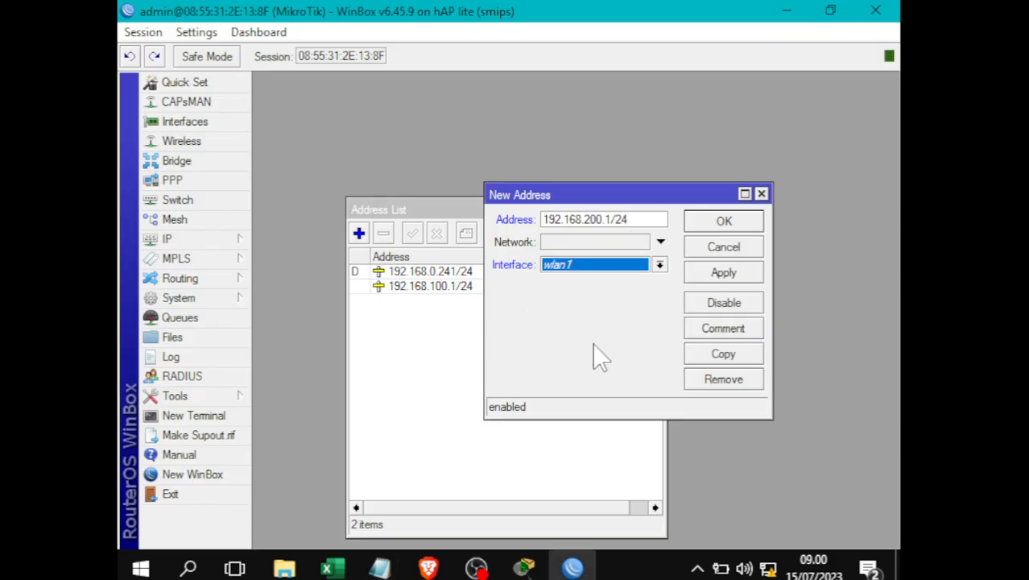
click(740, 277)
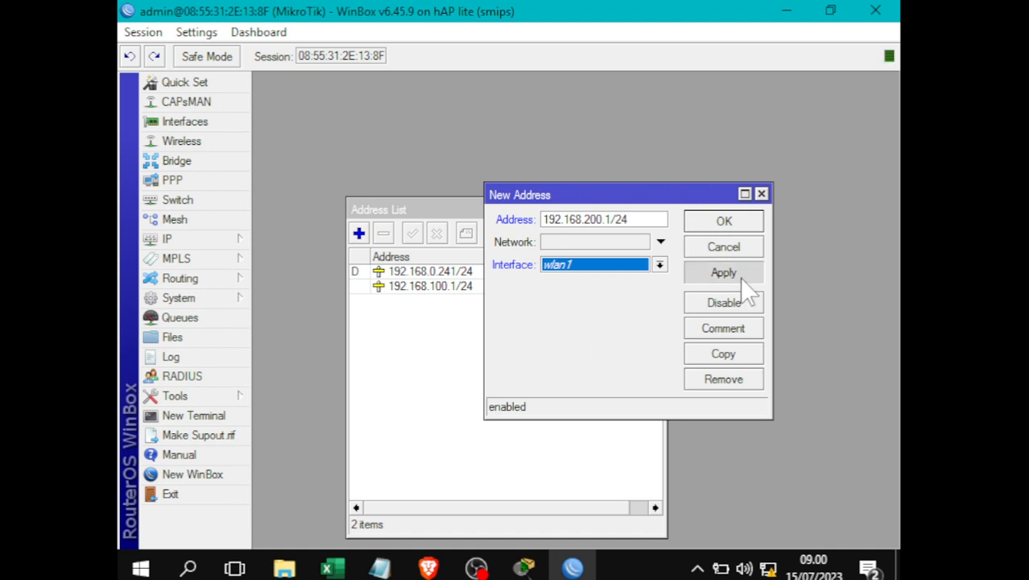
click(740, 224)
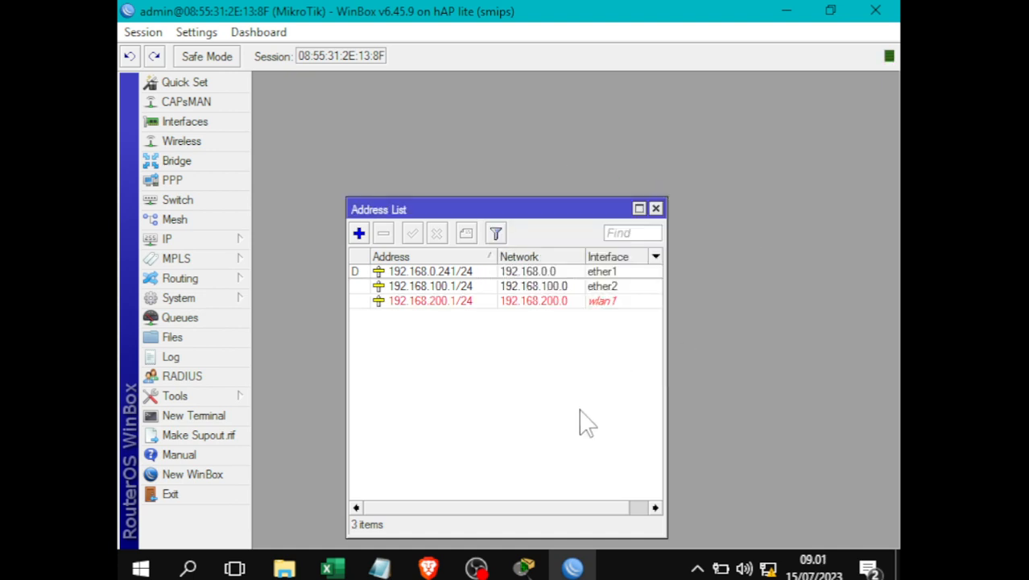
- Look up the wireless DHCP pool line in the exercise notes
click(380, 568)
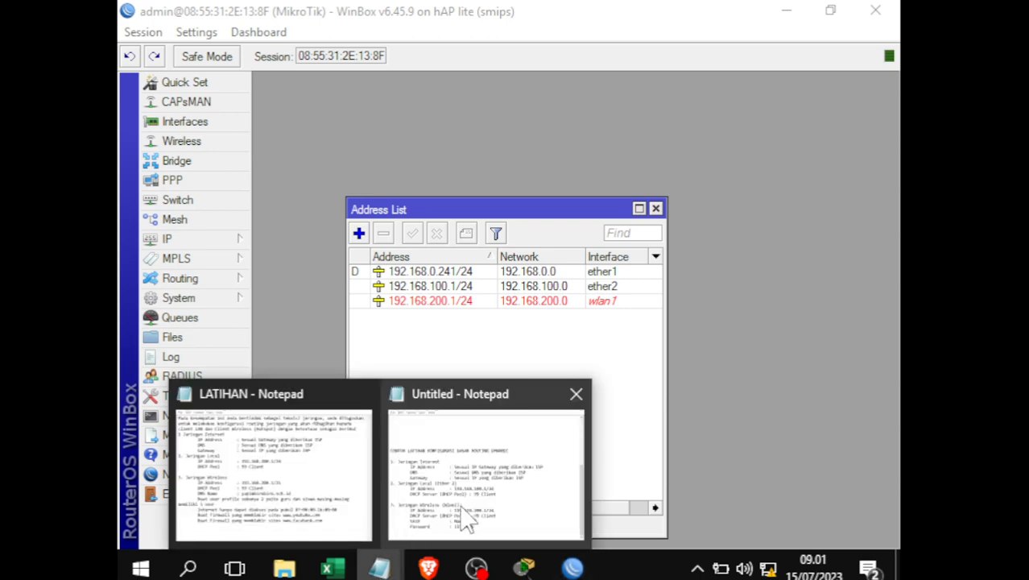
click(467, 521)
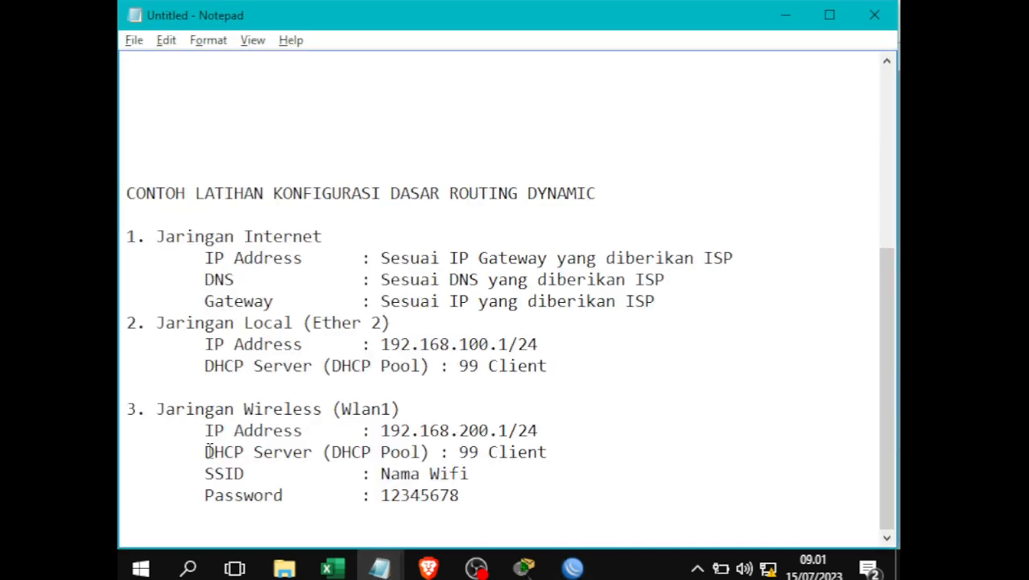
drag(207, 452, 440, 452)
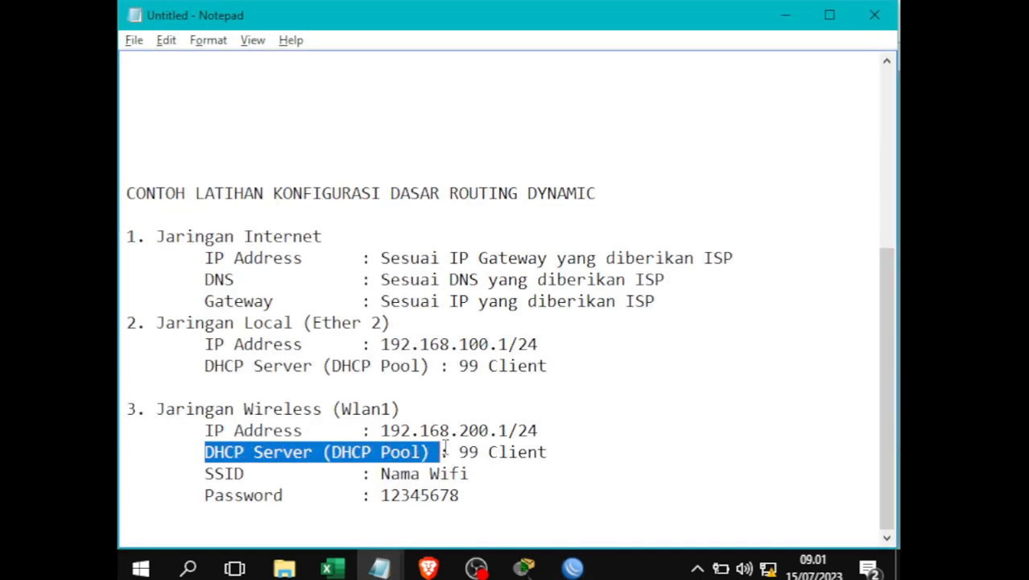
click(469, 453)
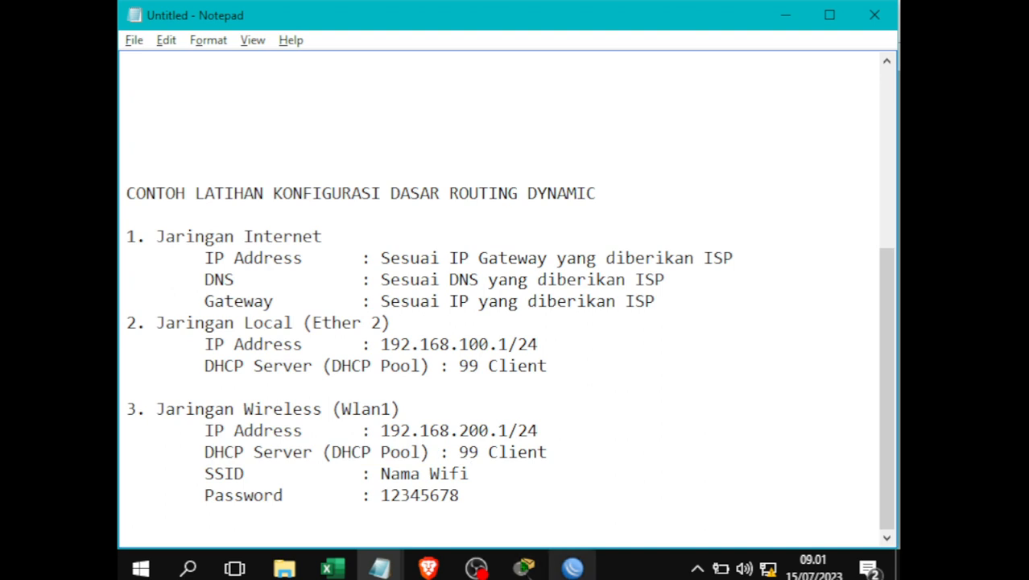
- Close the address list and start the DHCP Setup wizard for wlan1 from IP > DHCP Server
click(573, 567)
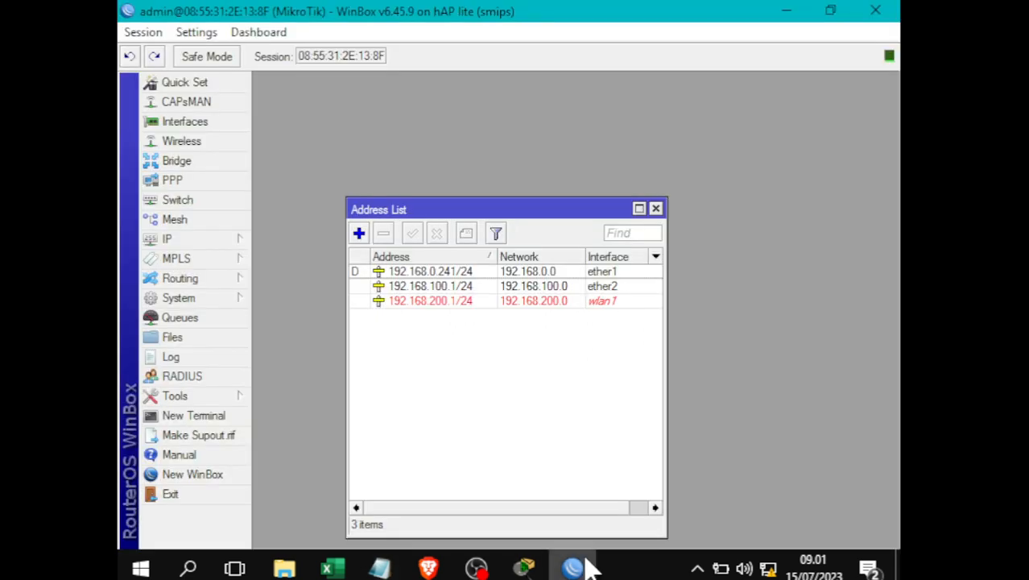
click(655, 209)
click(200, 246)
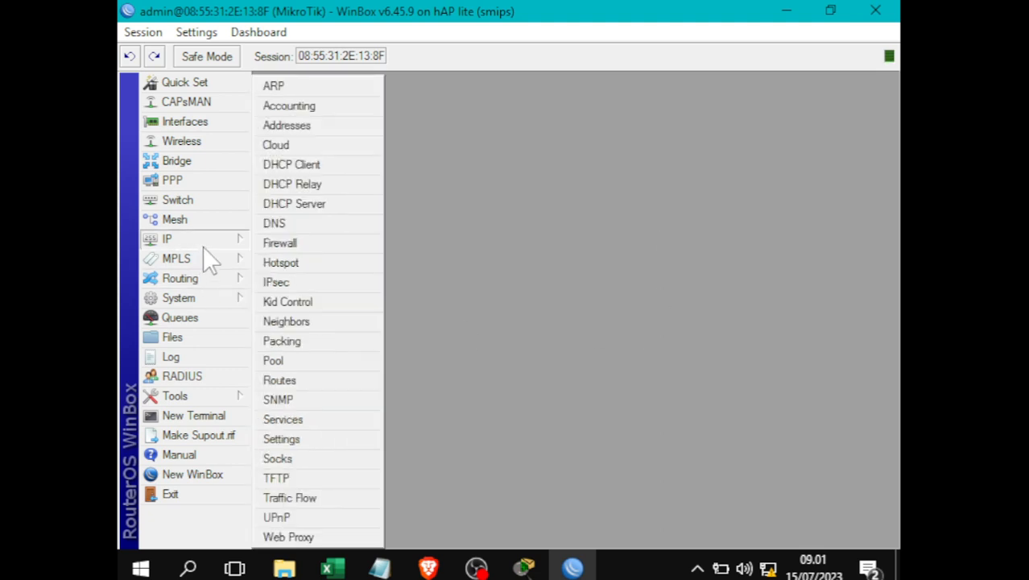
click(306, 205)
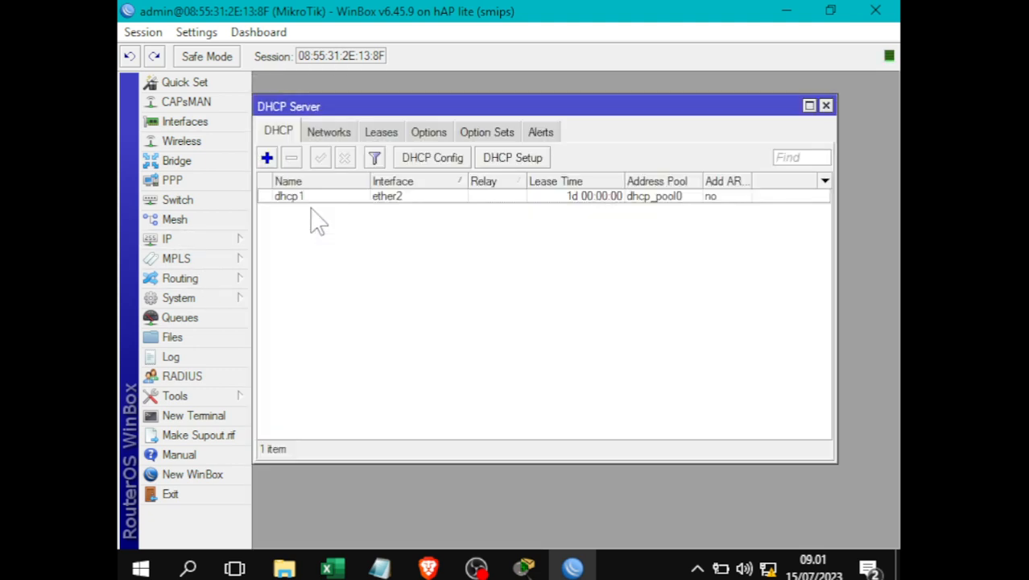
click(533, 158)
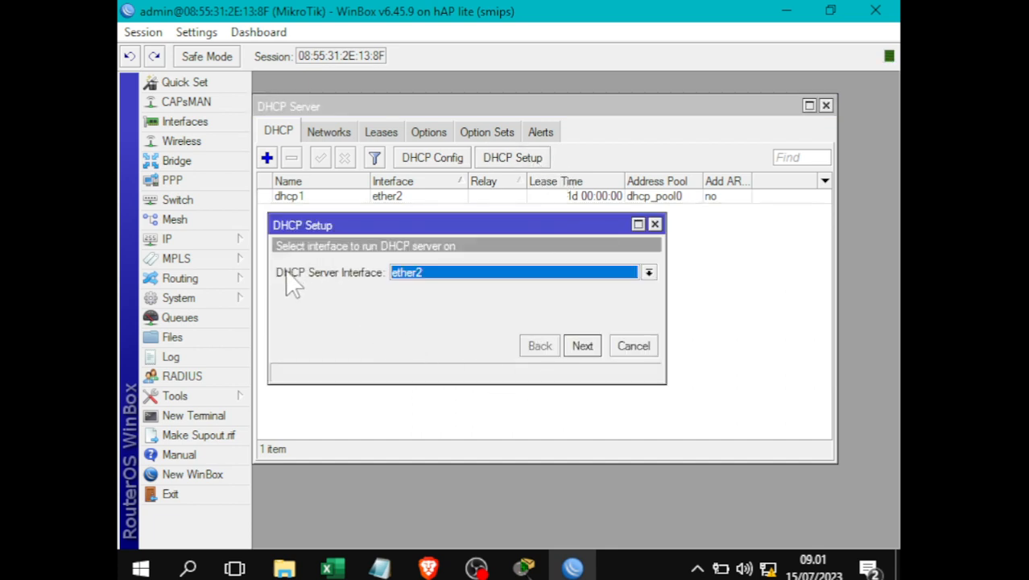
click(566, 278)
click(436, 352)
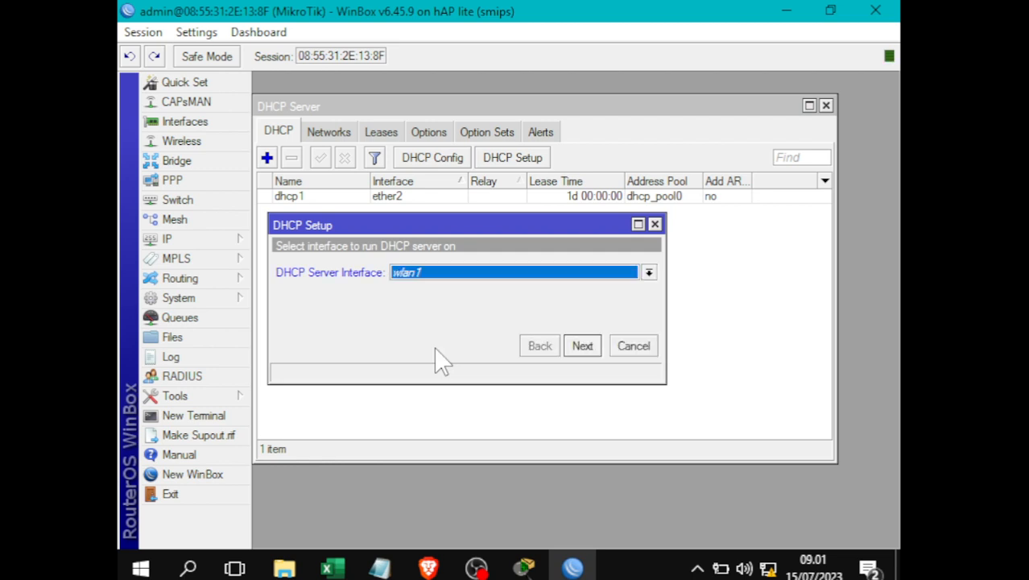
click(580, 348)
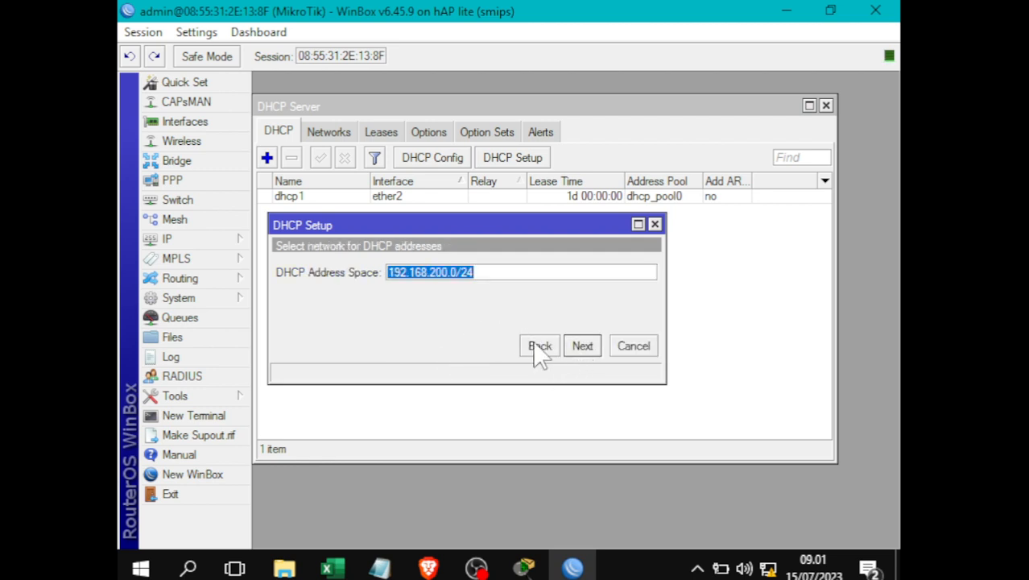
- Accept 192.168.200.0/24 as the DHCP network and 192.168.200.1 as the gateway
click(581, 348)
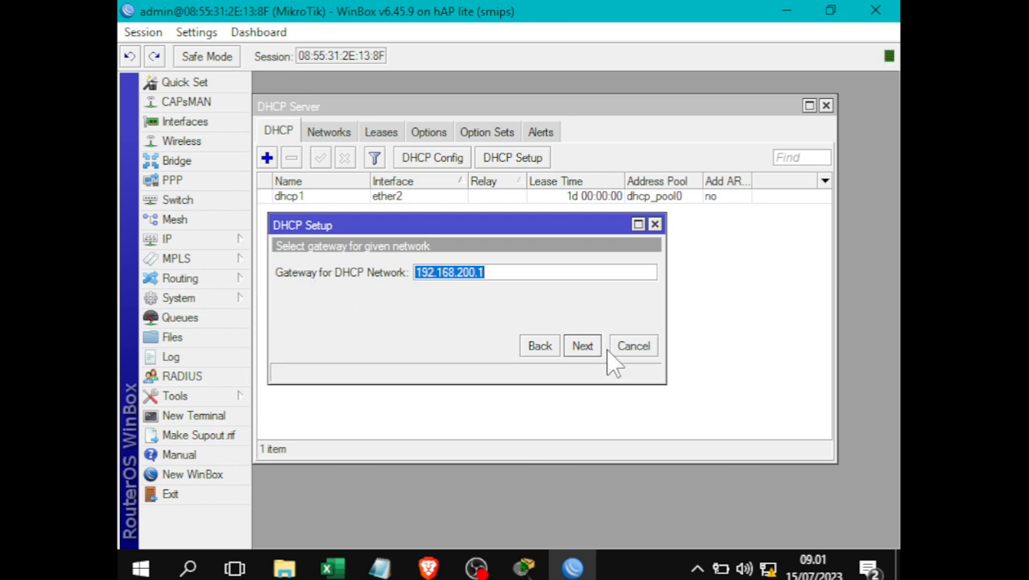
click(585, 348)
click(587, 274)
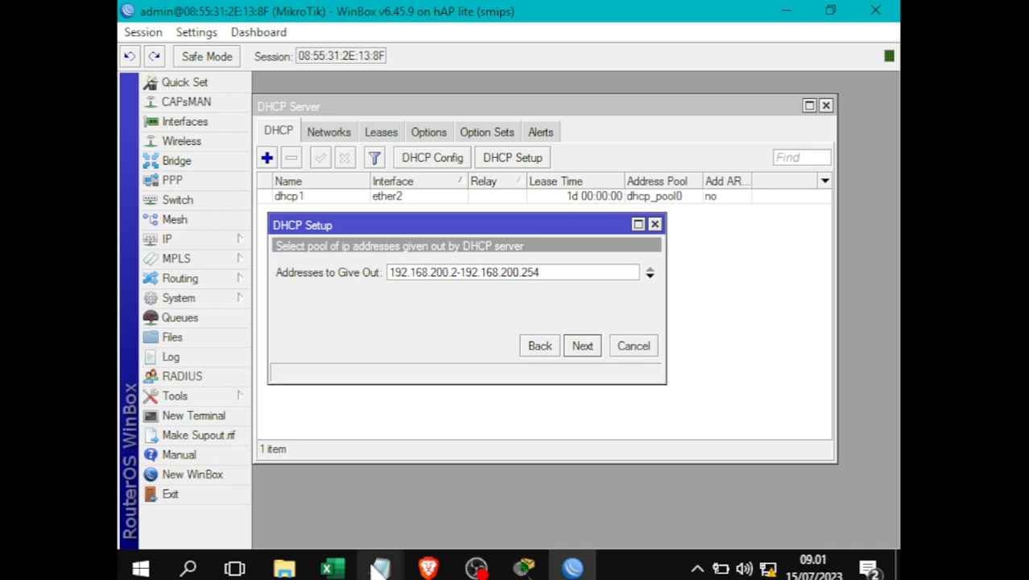
- Edit the end of the Addresses to Give Out range to match the notes' 99-client pool size
mouse_move(379, 568)
click(461, 519)
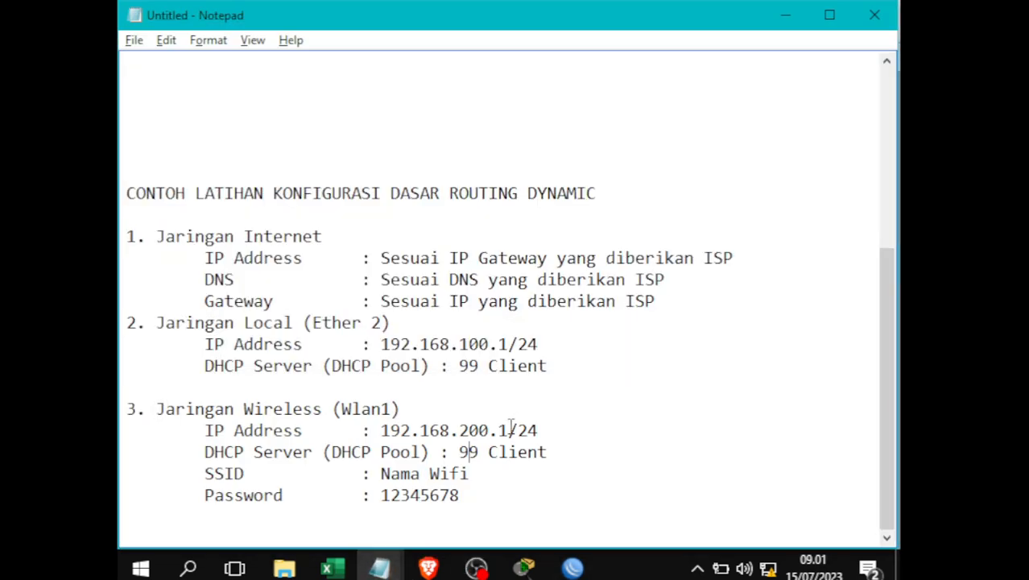
double_click(470, 453)
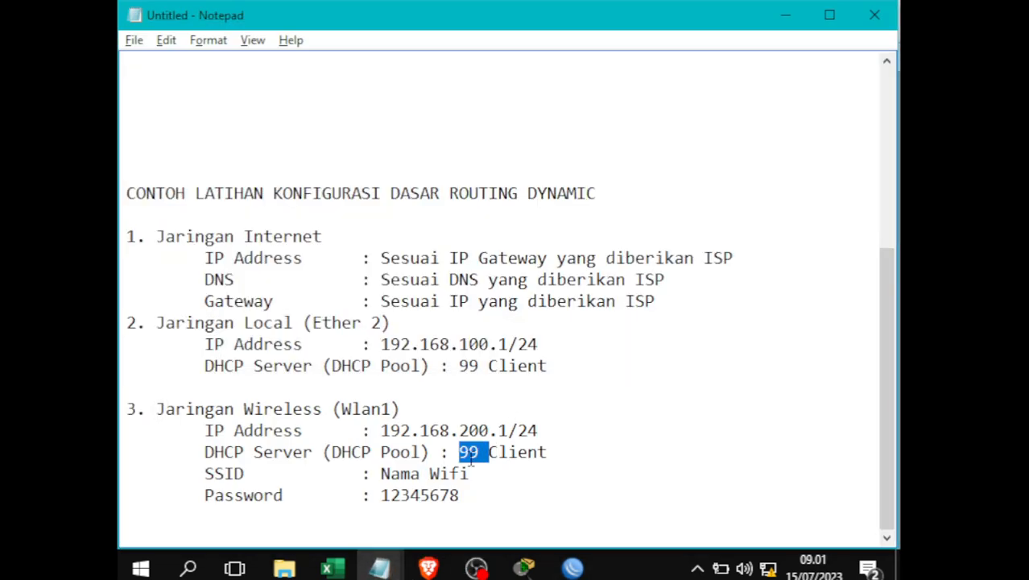
key(alt+Tab)
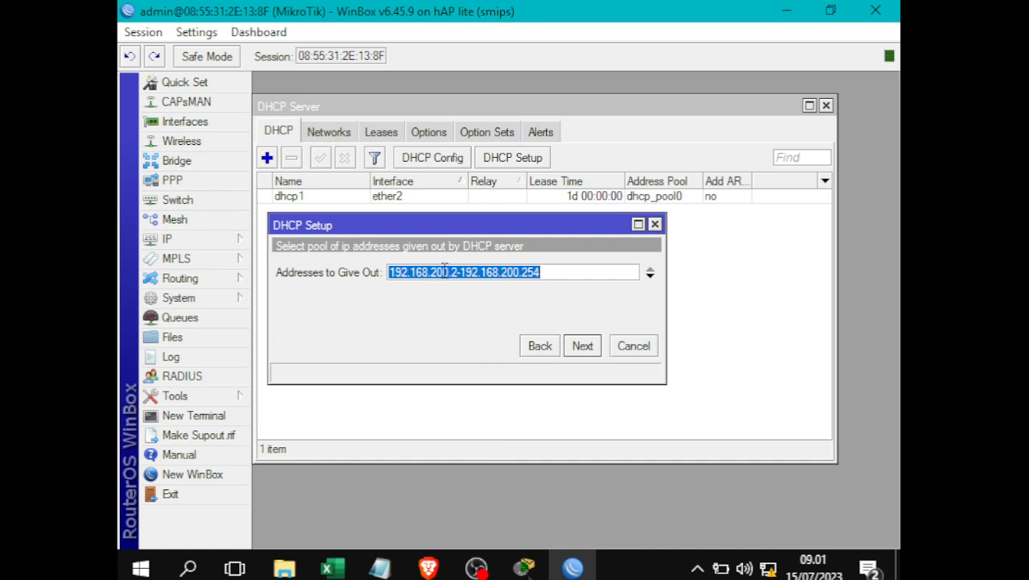
click(448, 272)
drag(456, 274, 398, 273)
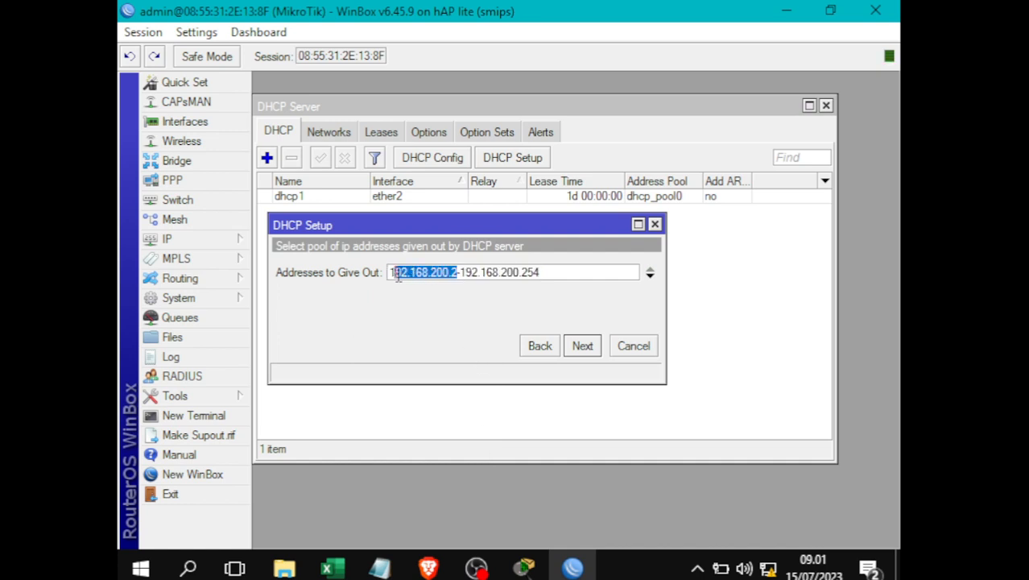
click(402, 274)
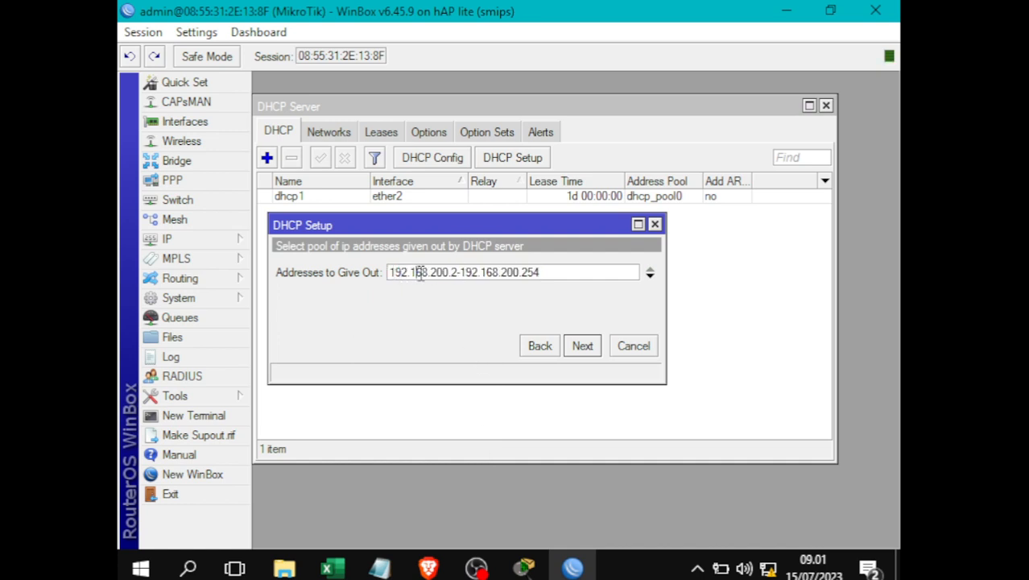
double_click(443, 272)
click(454, 272)
click(516, 272)
drag(521, 272, 605, 271)
text(100)
- Accept the range, keep the suggested DNS servers and one-day lease, and finish setup
click(583, 346)
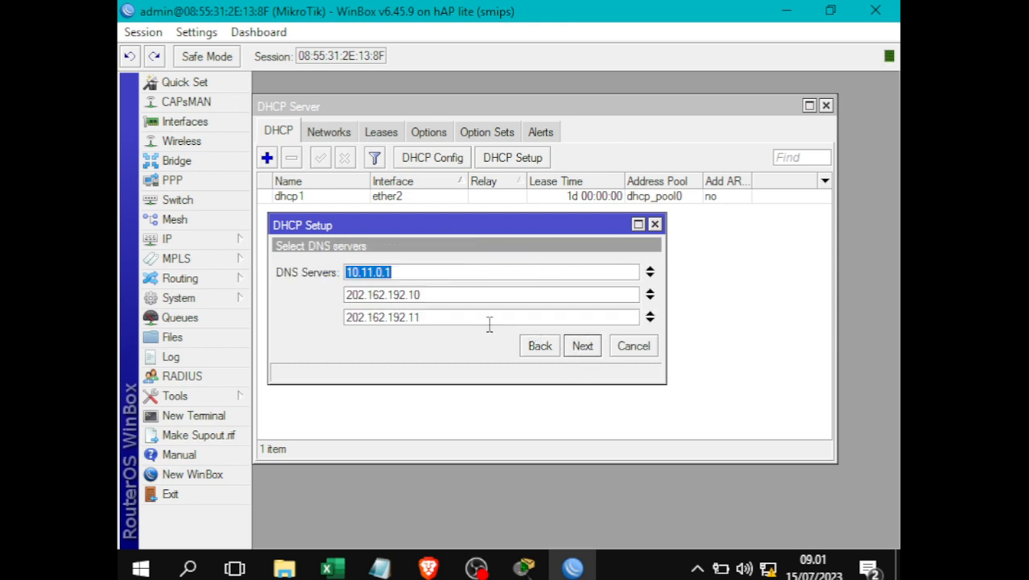
click(587, 352)
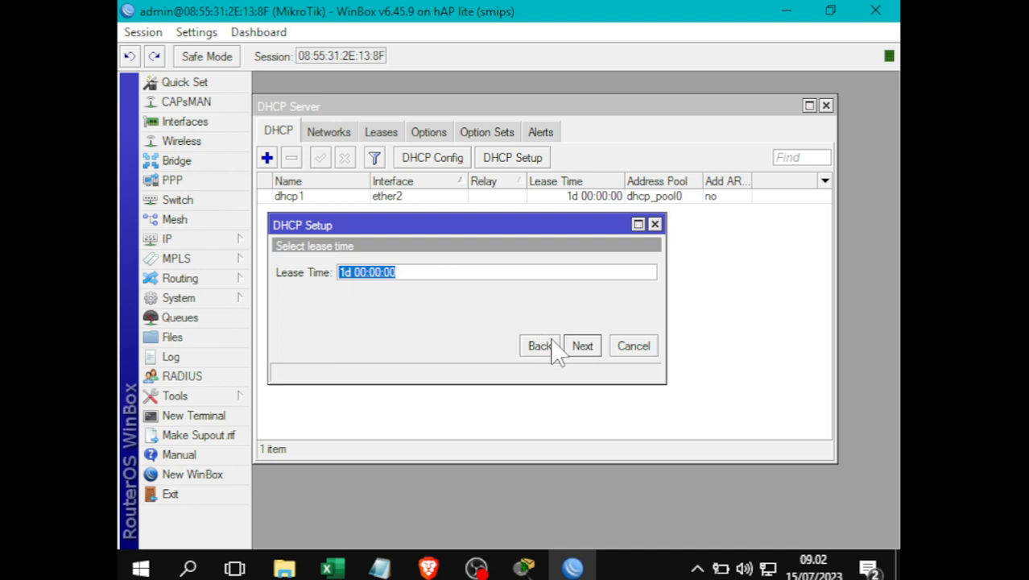
click(583, 346)
click(579, 308)
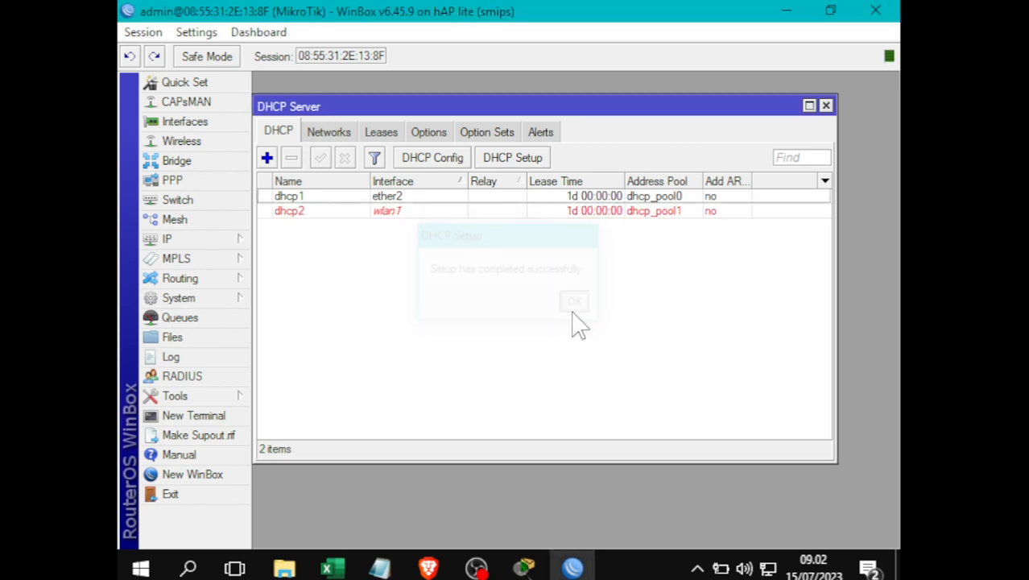
- Close the DHCP Server list and check the SSID line in the notes
click(825, 106)
click(380, 567)
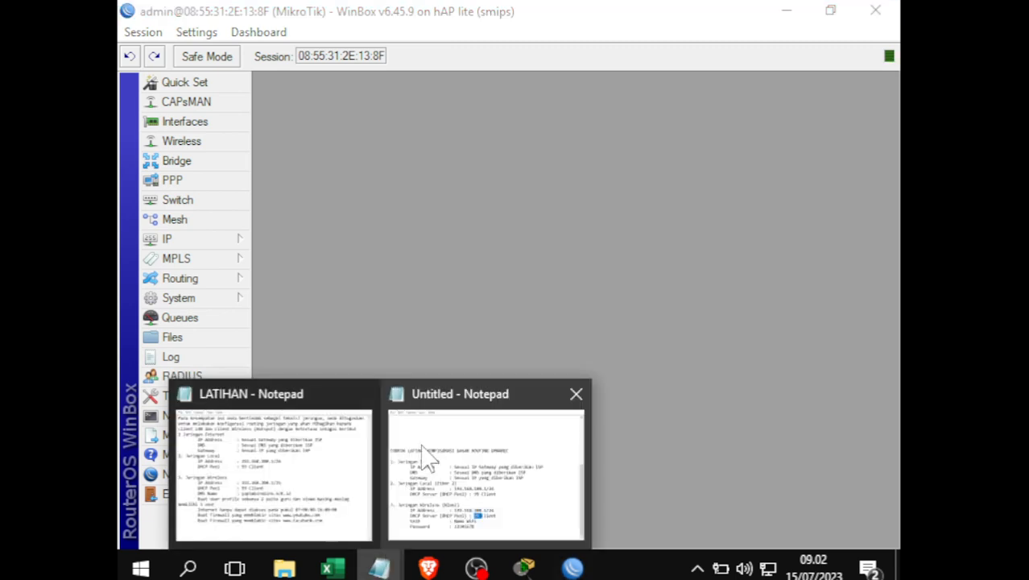
click(402, 410)
drag(206, 475, 507, 475)
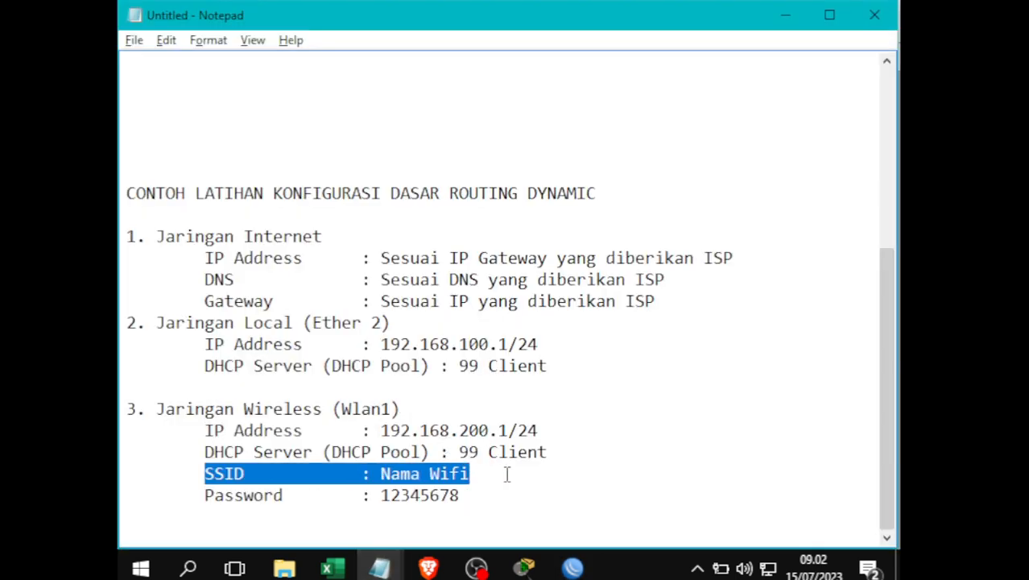
click(507, 475)
key(alt+Tab)
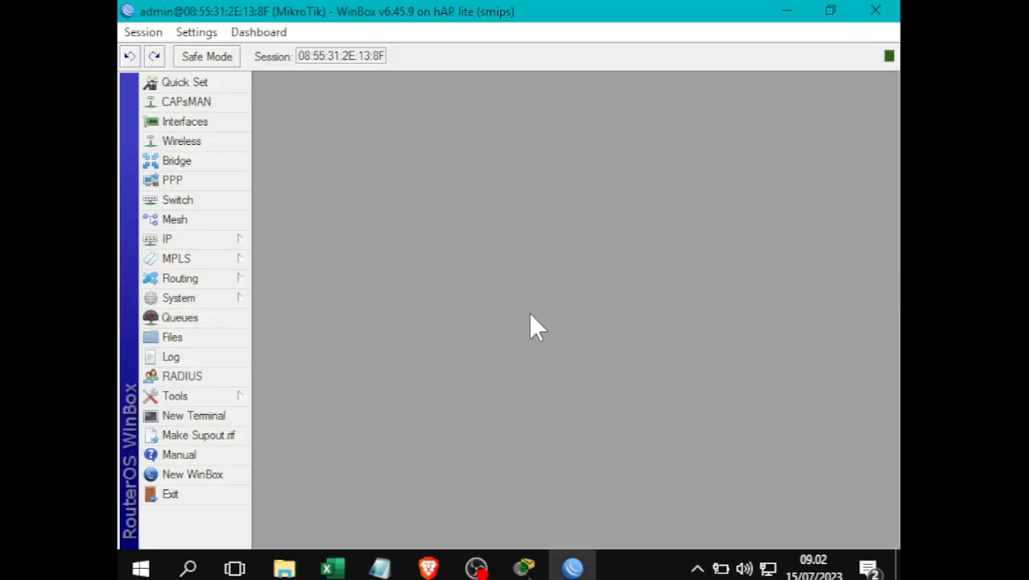
- Enable wlan1 in the WiFi Interfaces list of Wireless Tables
click(204, 149)
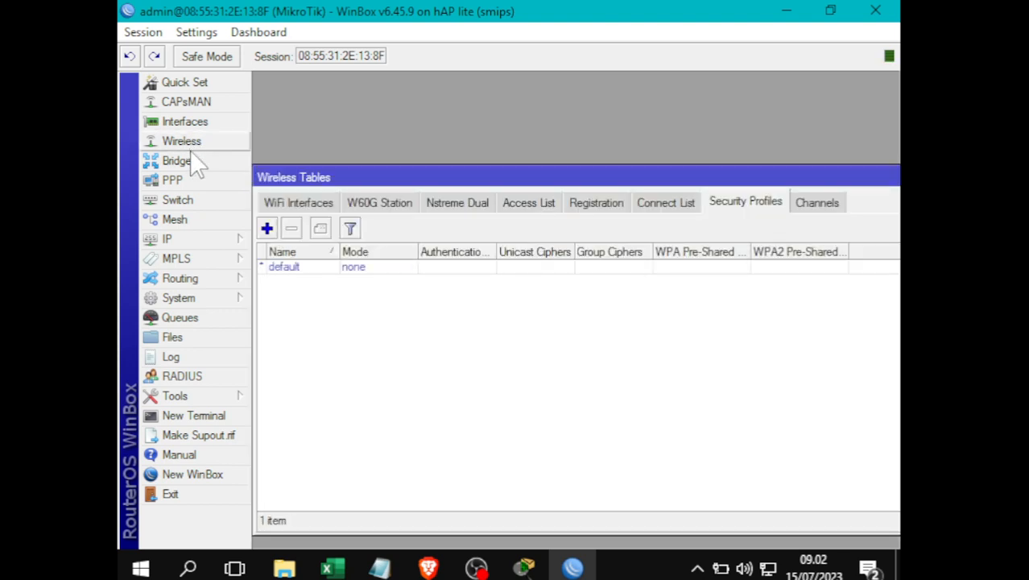
click(310, 205)
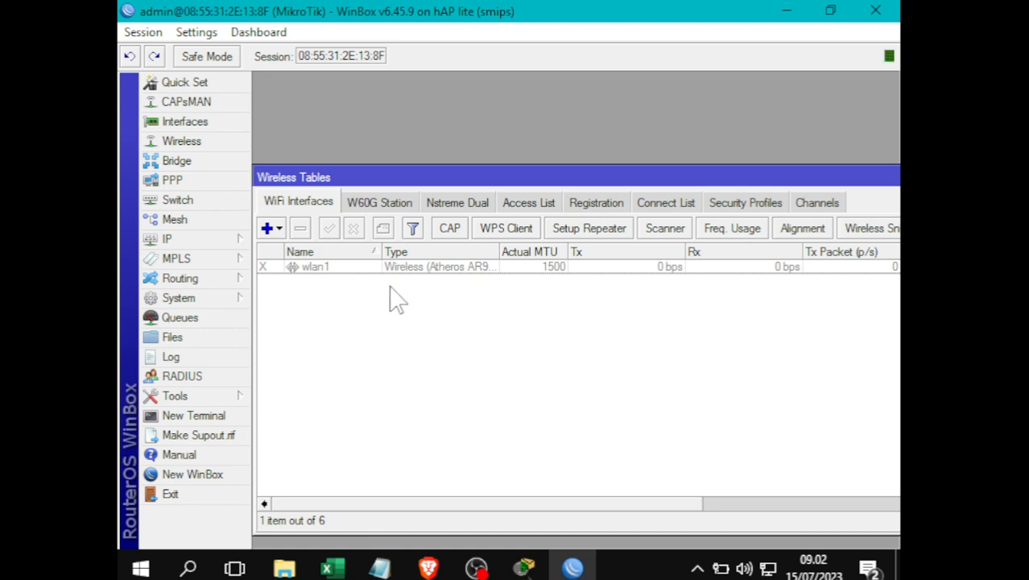
click(314, 269)
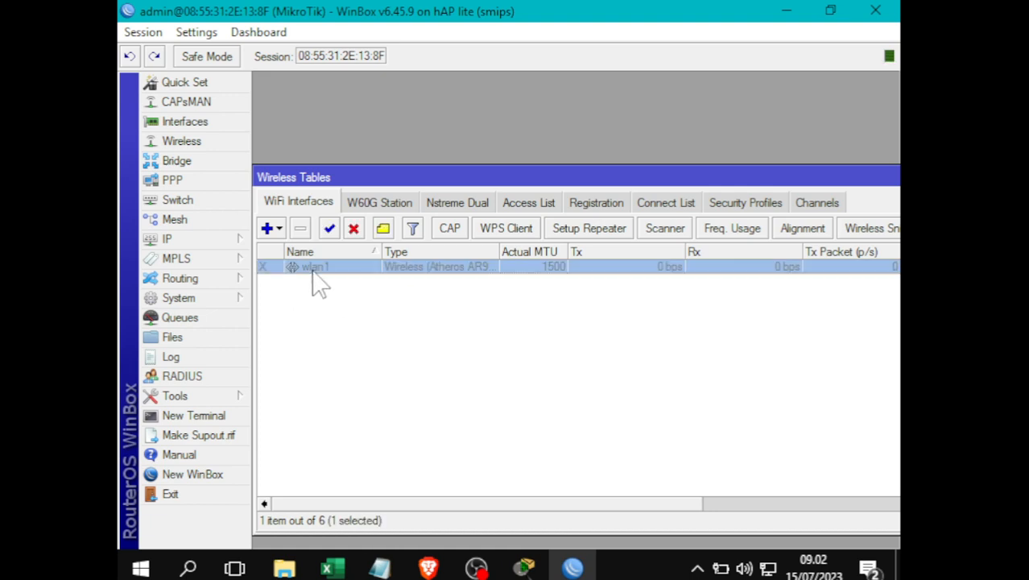
click(332, 231)
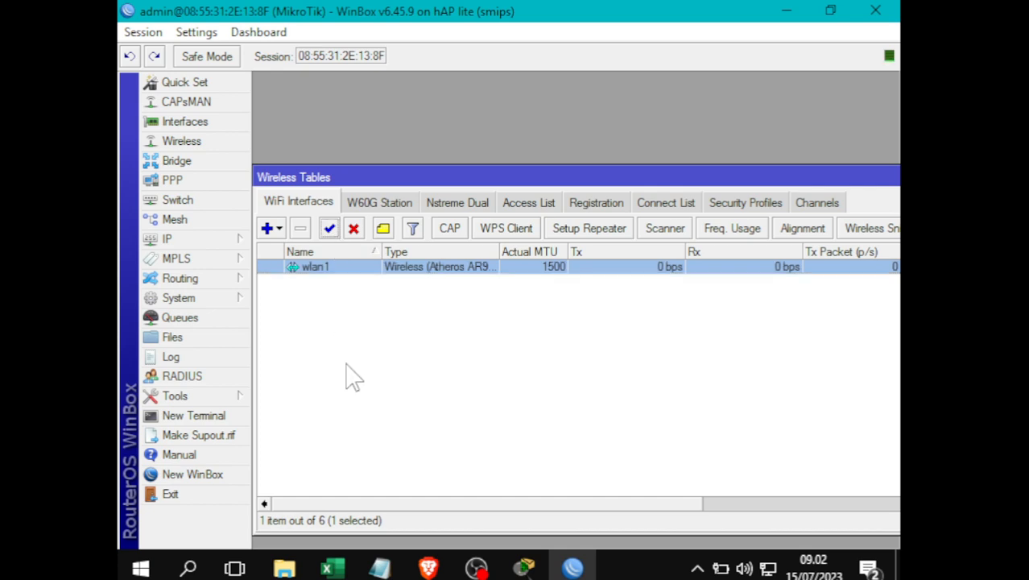
- Set wlan1's wireless mode to ap bridge and band to 2GHz-B/G/N
double_click(323, 274)
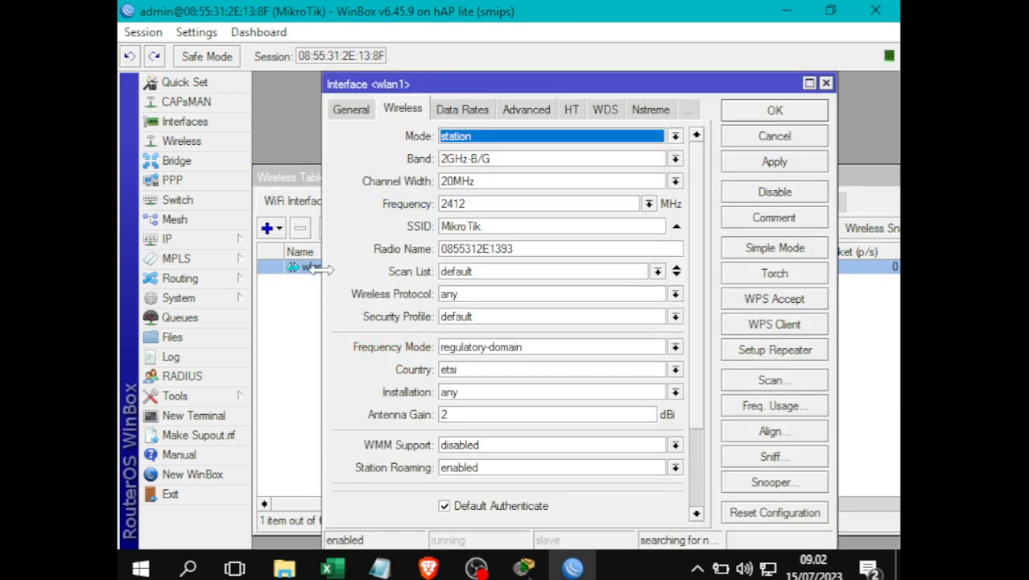
click(345, 111)
click(393, 110)
click(475, 139)
click(485, 166)
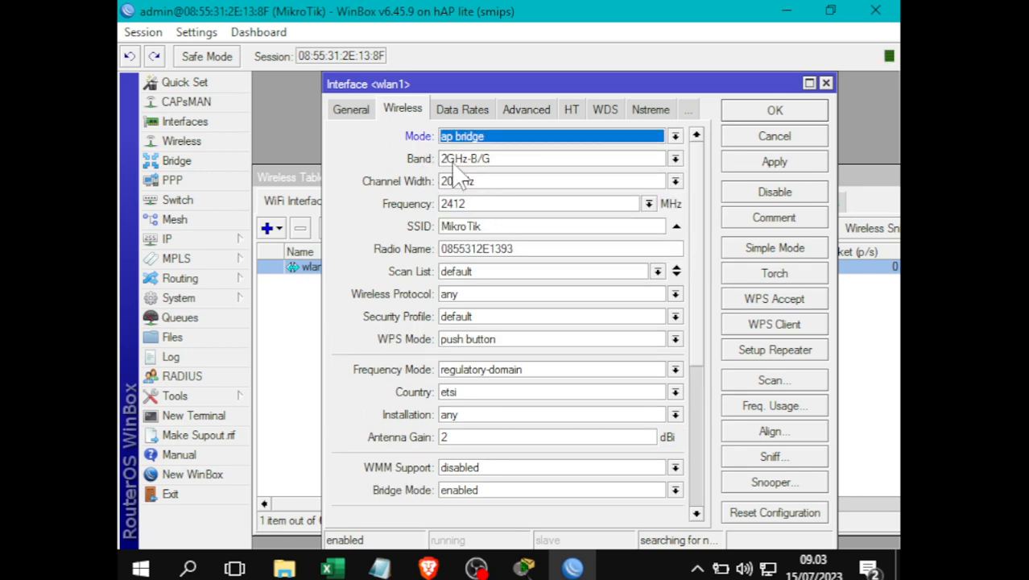
click(471, 159)
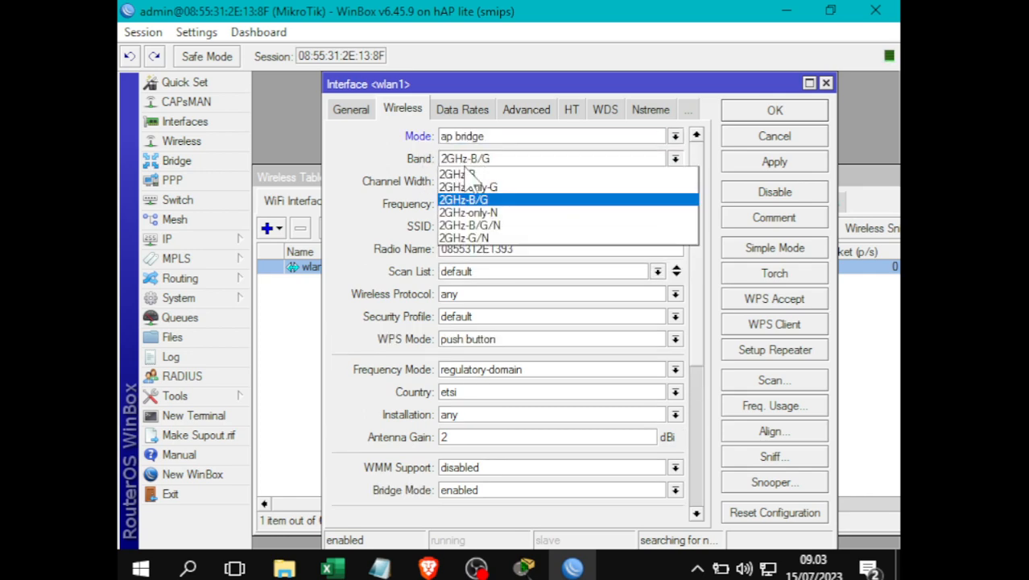
click(507, 228)
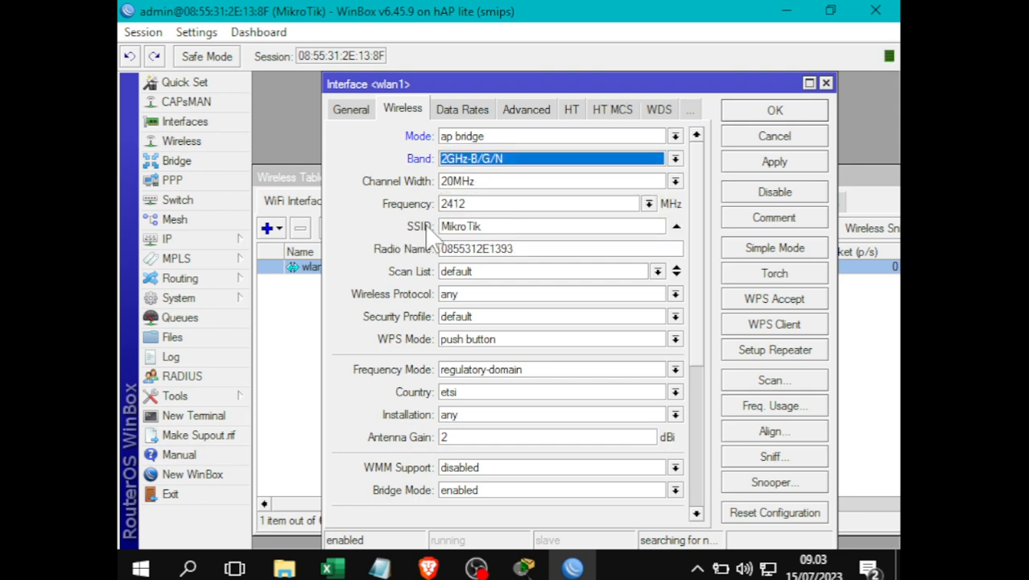
- Replace the SSID MikroTik with Praktik Mikrotik, then apply and close the settings
double_click(497, 226)
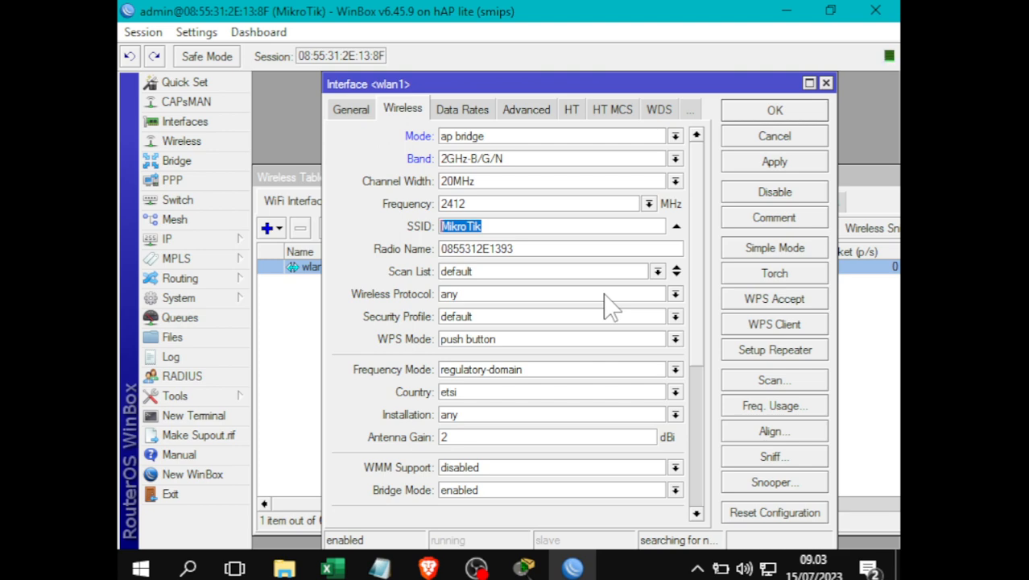
text(Praktik)
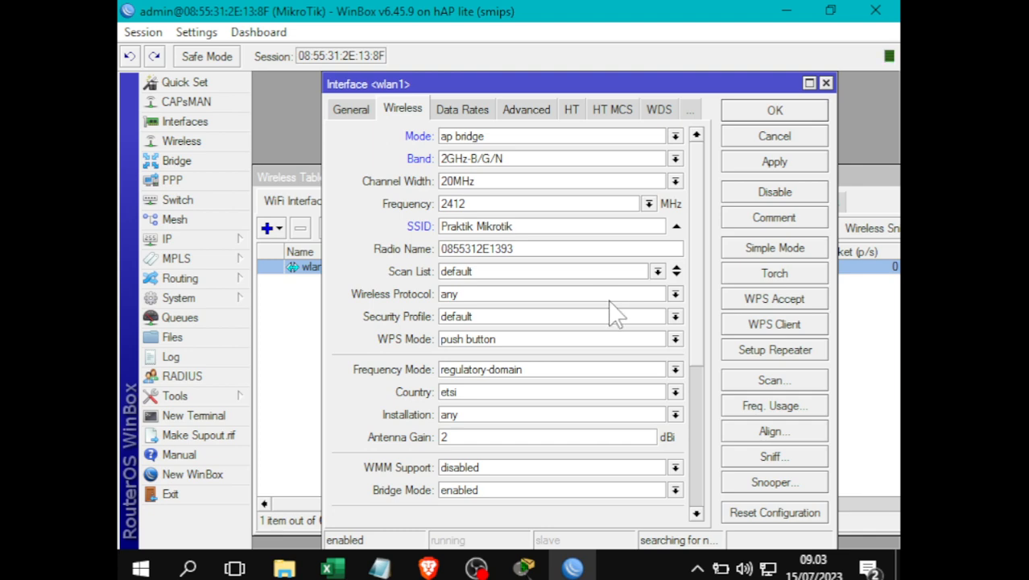
click(778, 162)
click(777, 113)
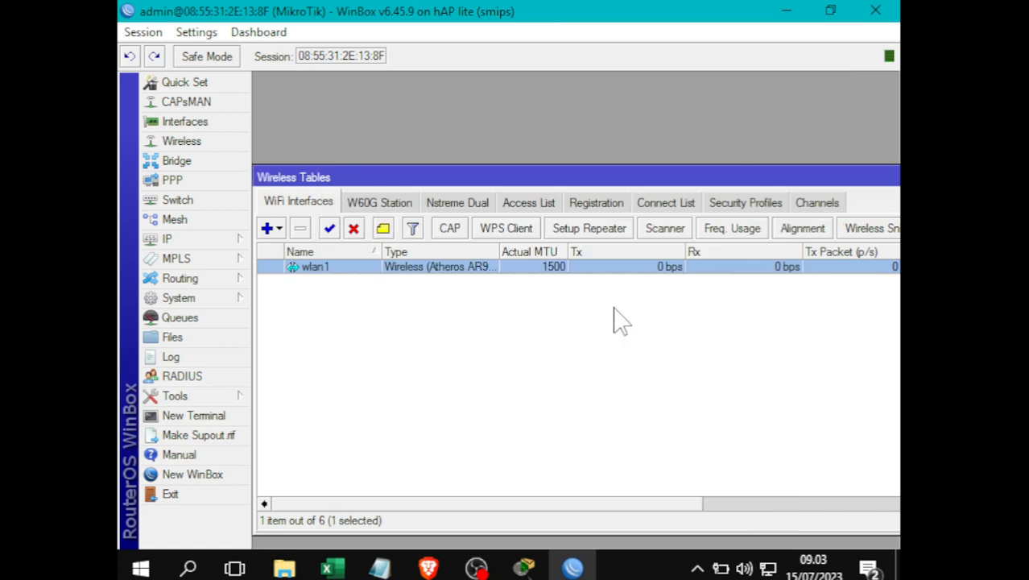
- Check the password line in the notes, then add a new profile under Security Profiles
click(559, 355)
mouse_move(385, 564)
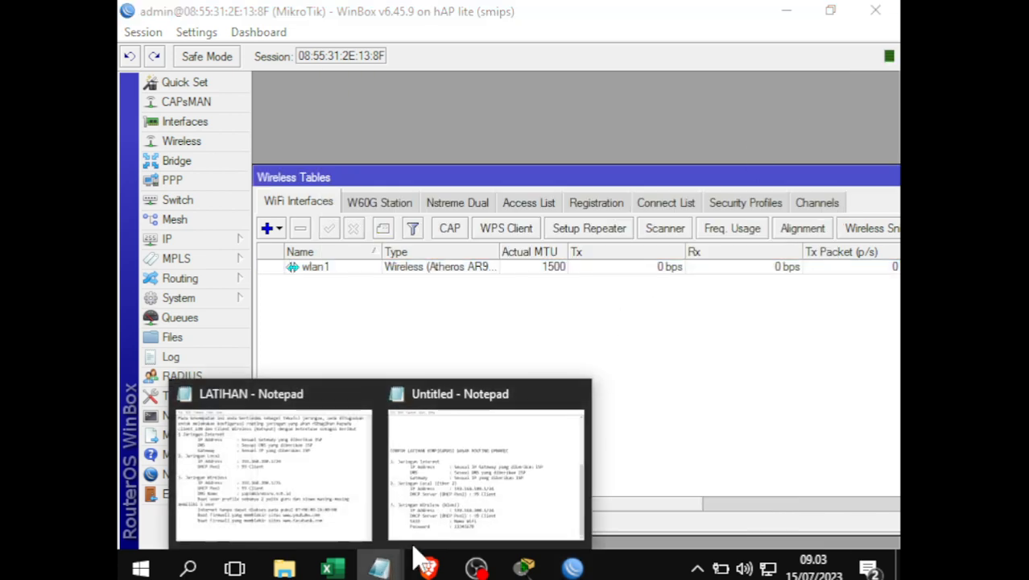
click(483, 467)
drag(185, 501, 477, 501)
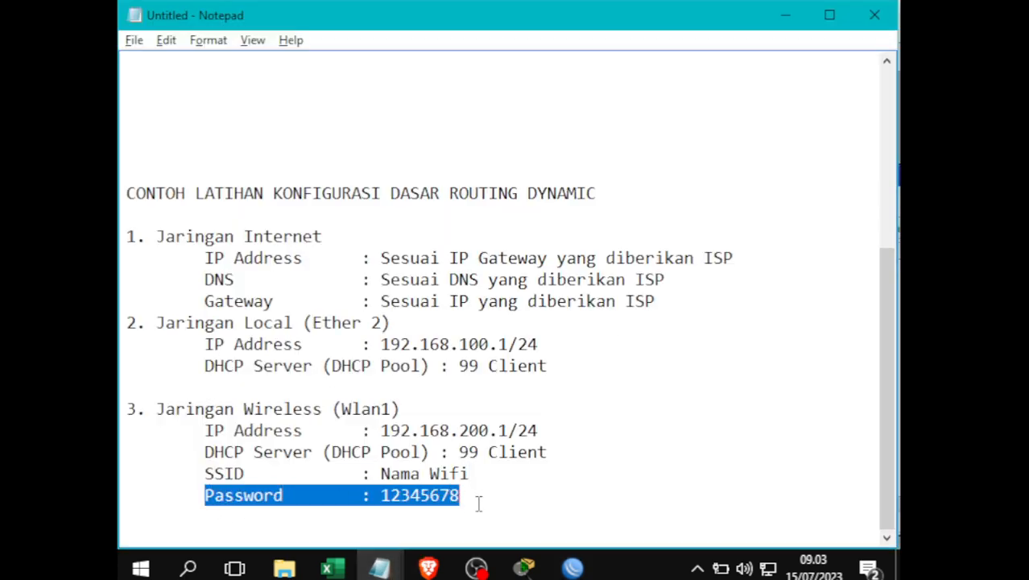
click(572, 568)
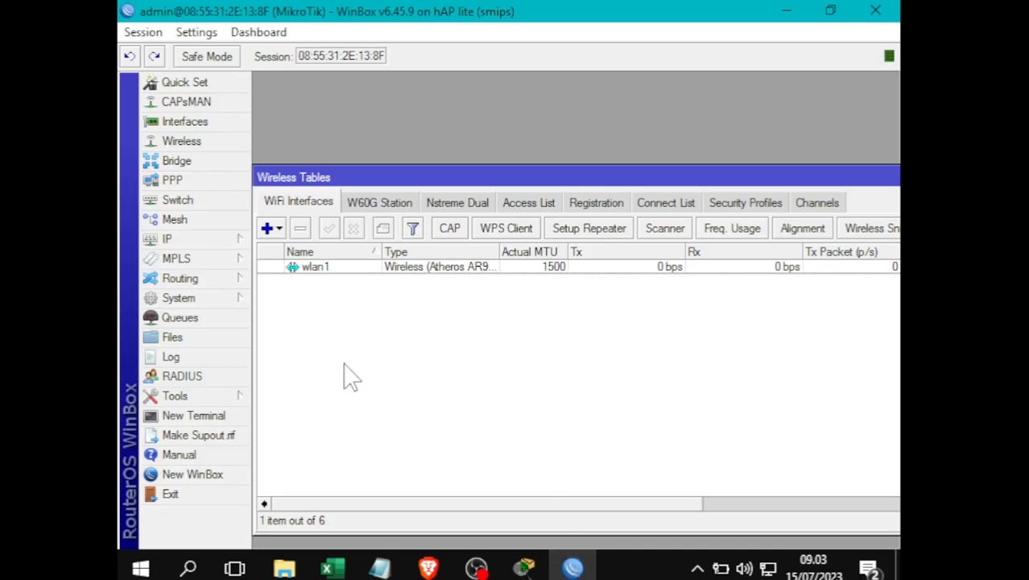
click(742, 203)
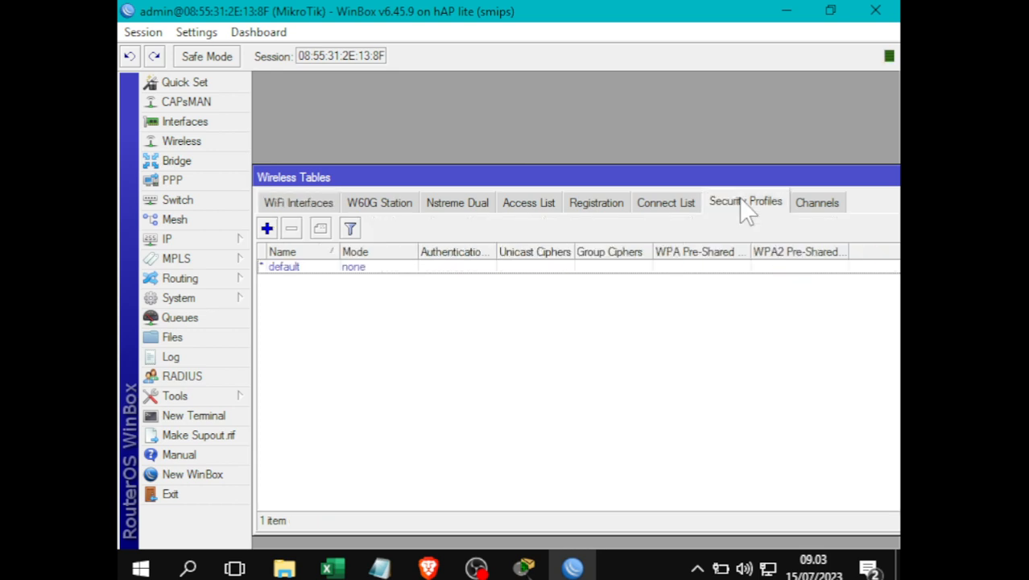
click(269, 231)
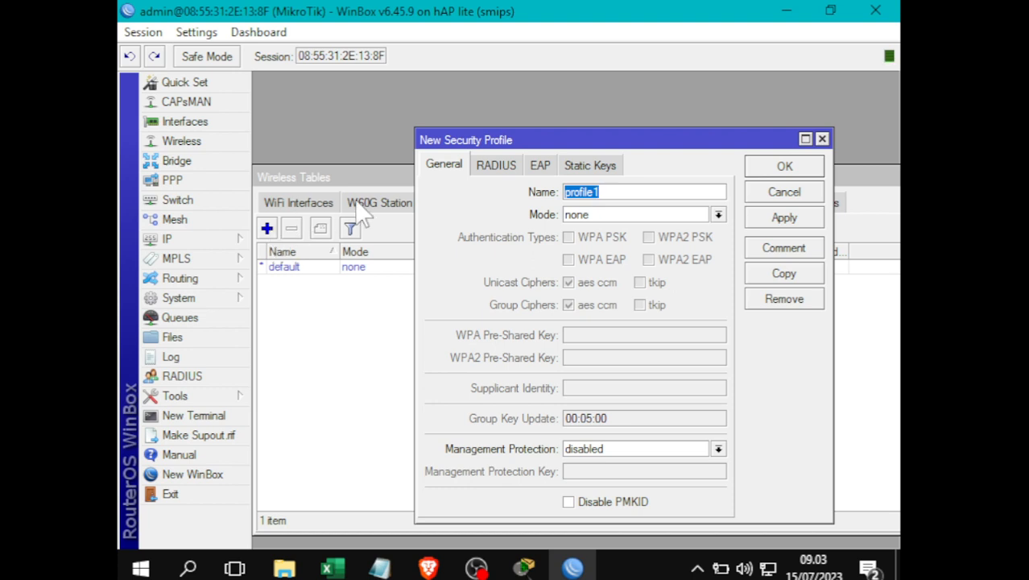
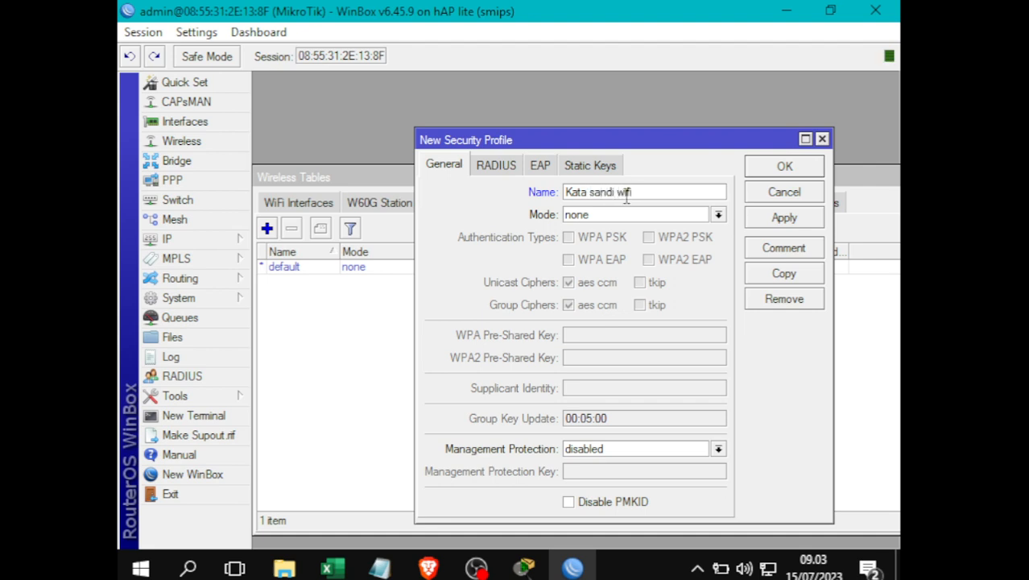
- Save profile 'Kata sandi wifi' with dynamic keys, WPA2 PSK and the Wi-Fi password as pre-shared key
click(620, 216)
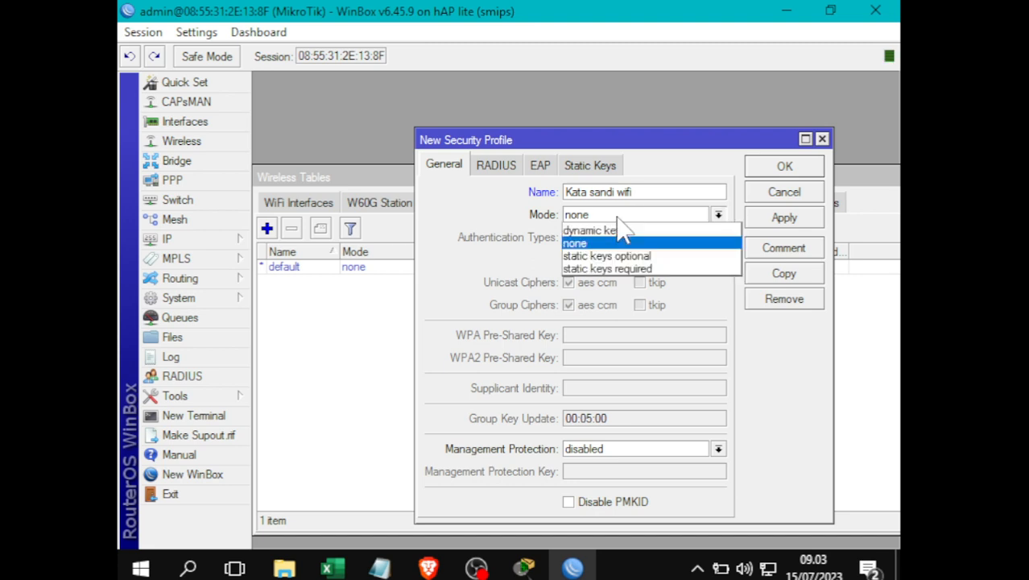
click(620, 231)
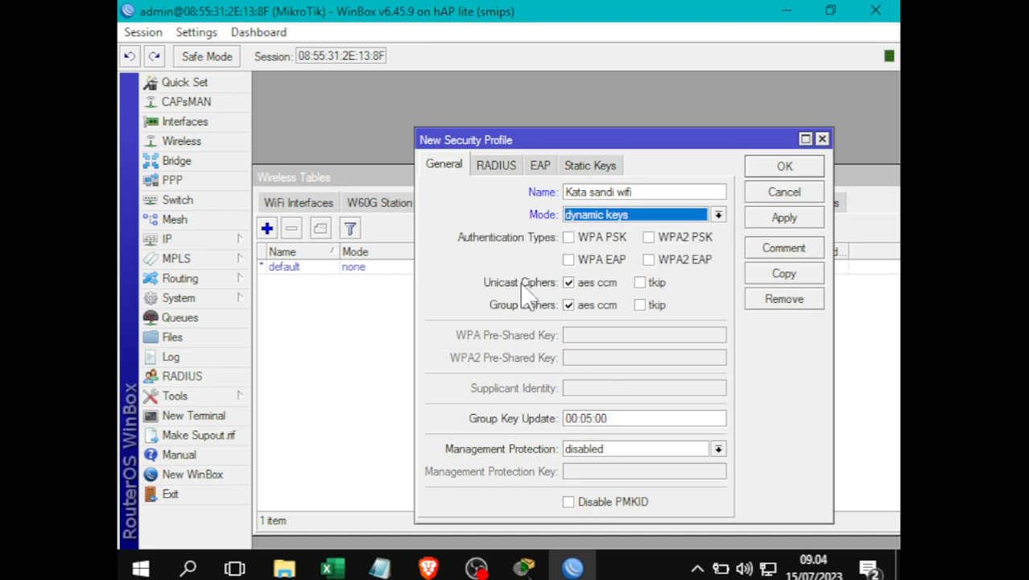
click(656, 245)
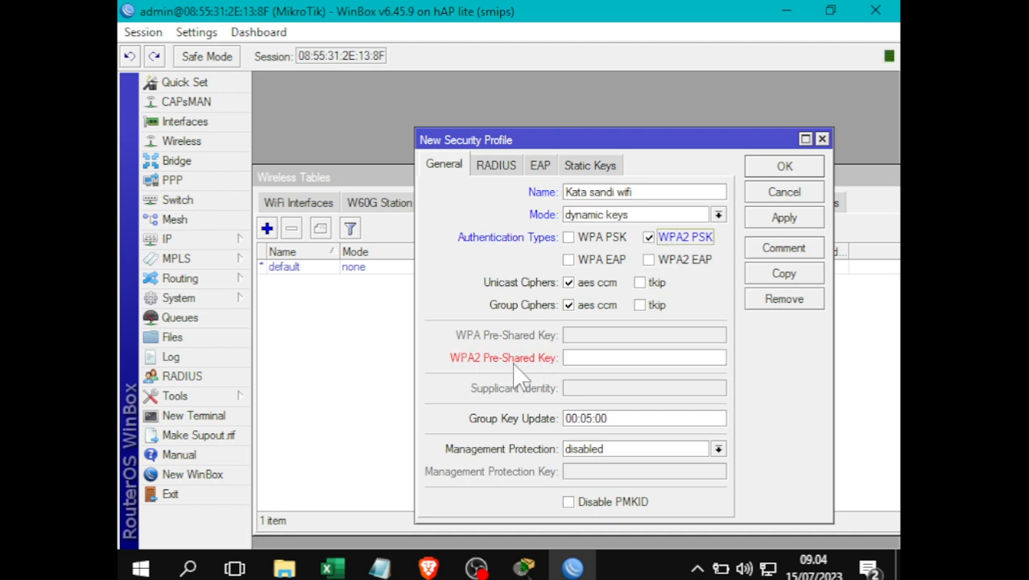
click(593, 359)
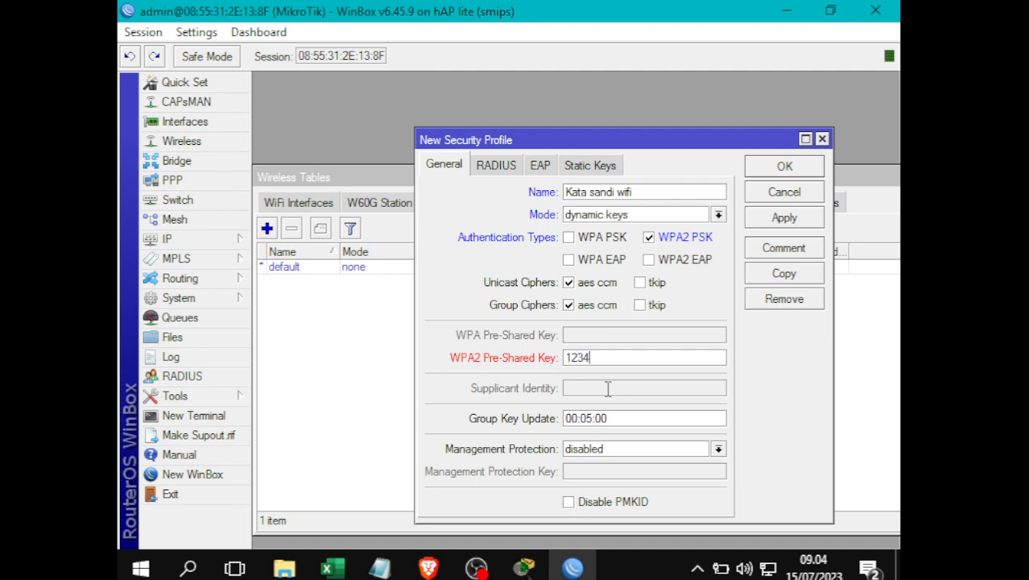
text(12345678)
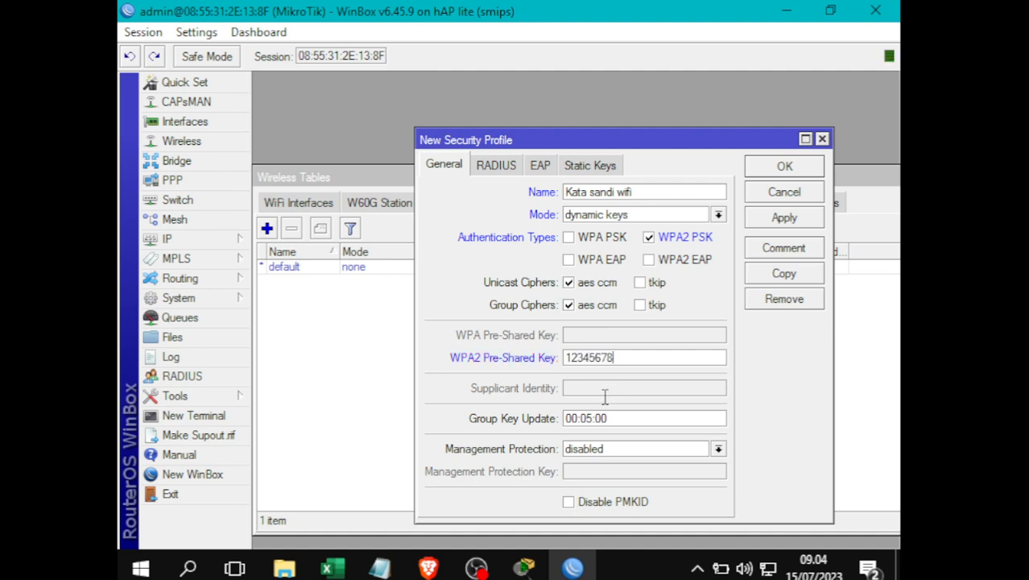
click(782, 222)
click(779, 166)
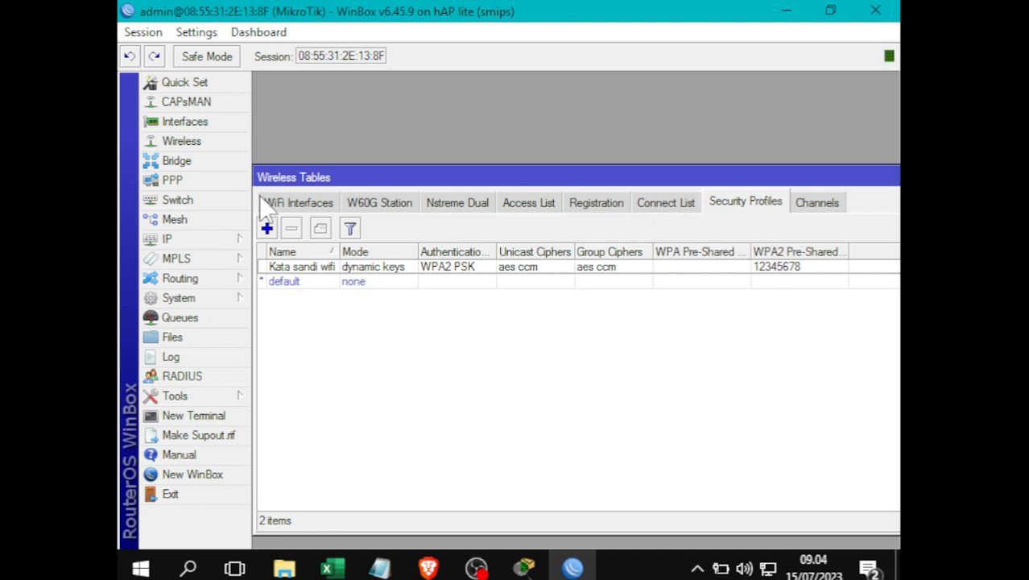
- Open wlan1's settings and toggle between the simple and advanced wireless layouts
click(294, 206)
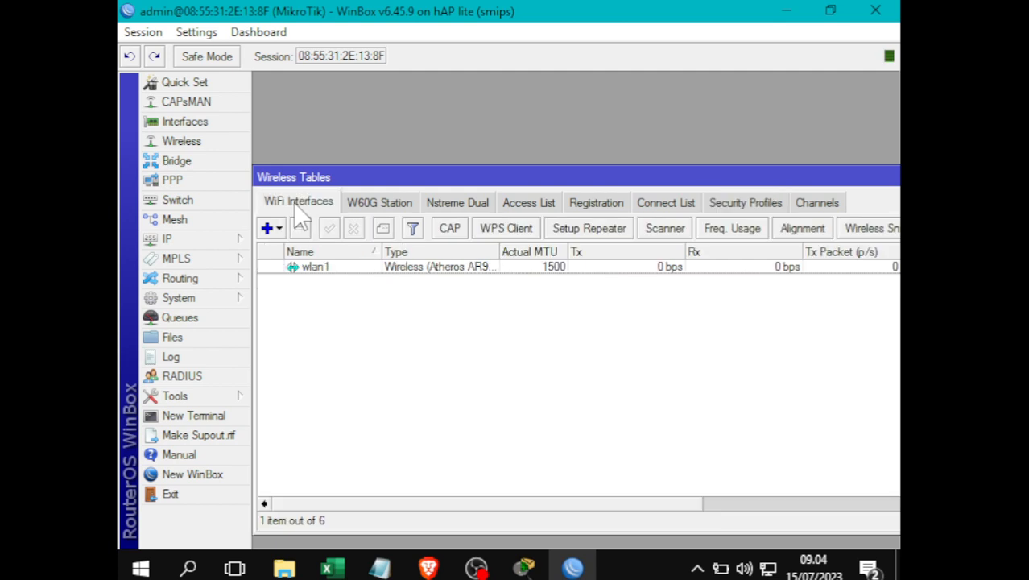
double_click(322, 270)
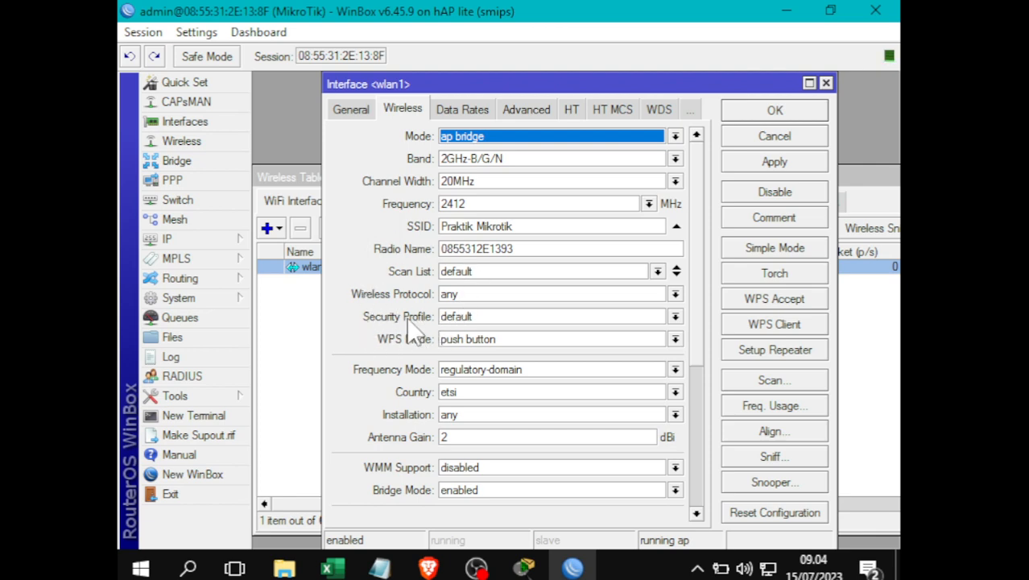
click(777, 249)
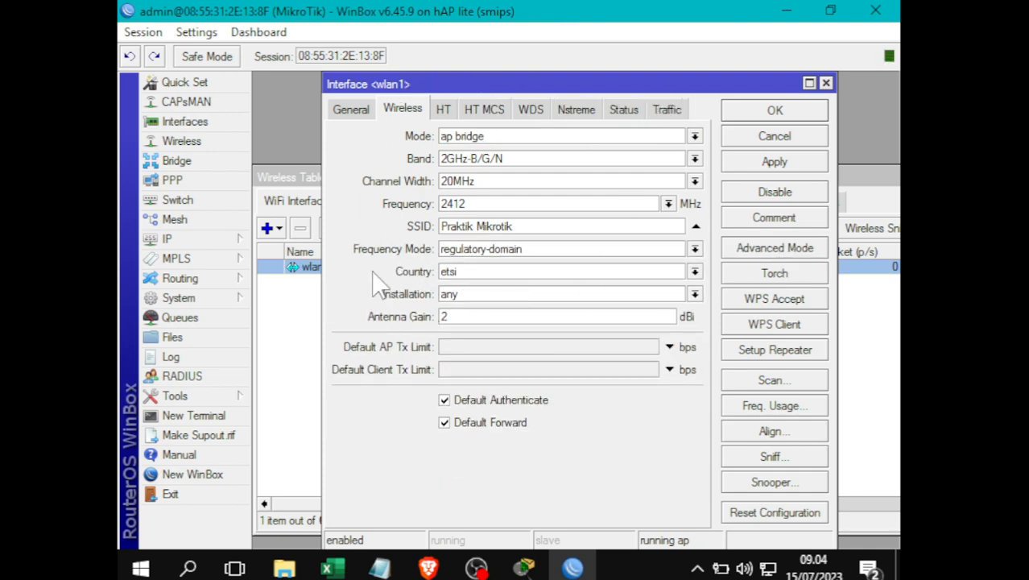
click(810, 248)
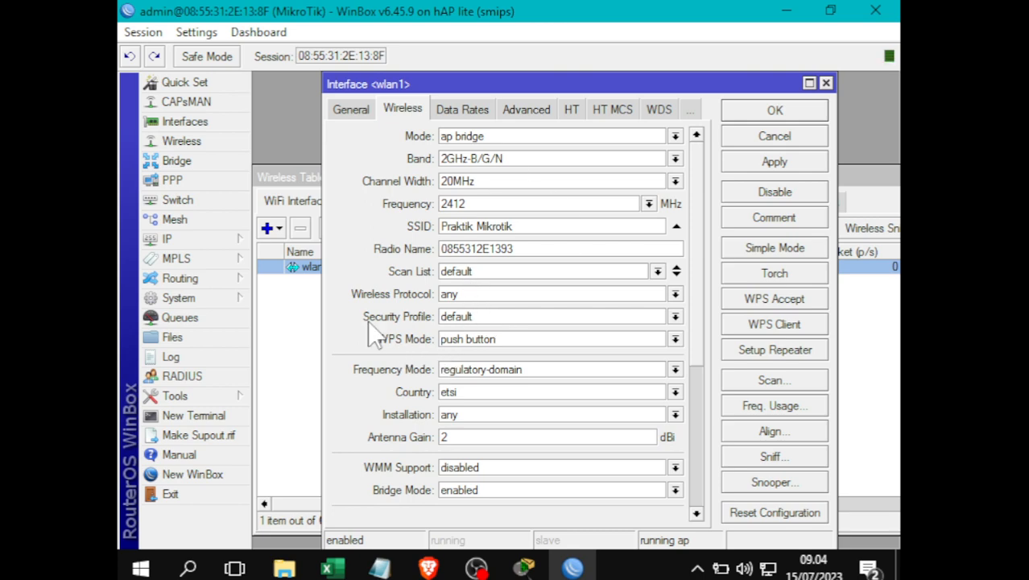
click(774, 251)
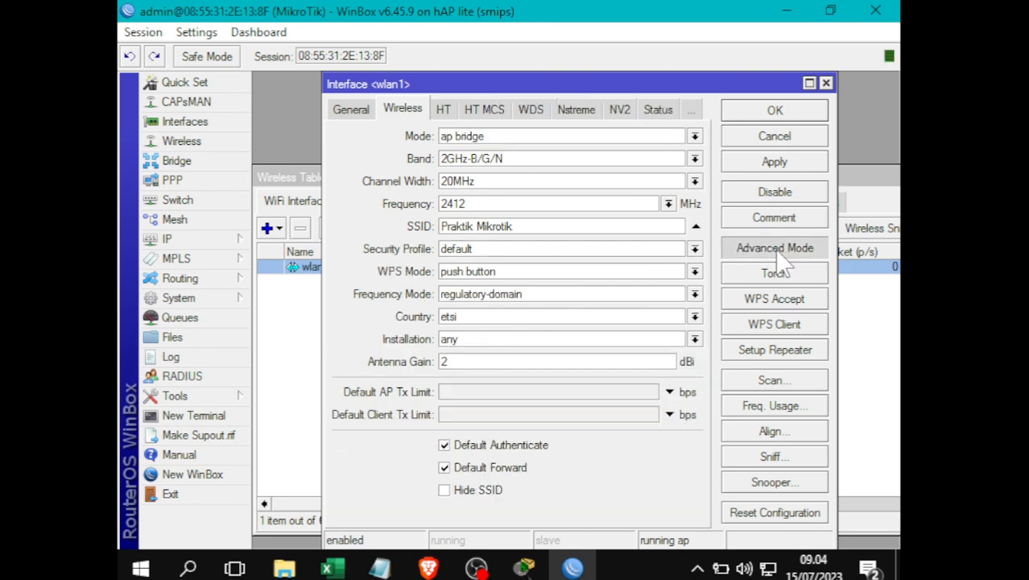
click(775, 249)
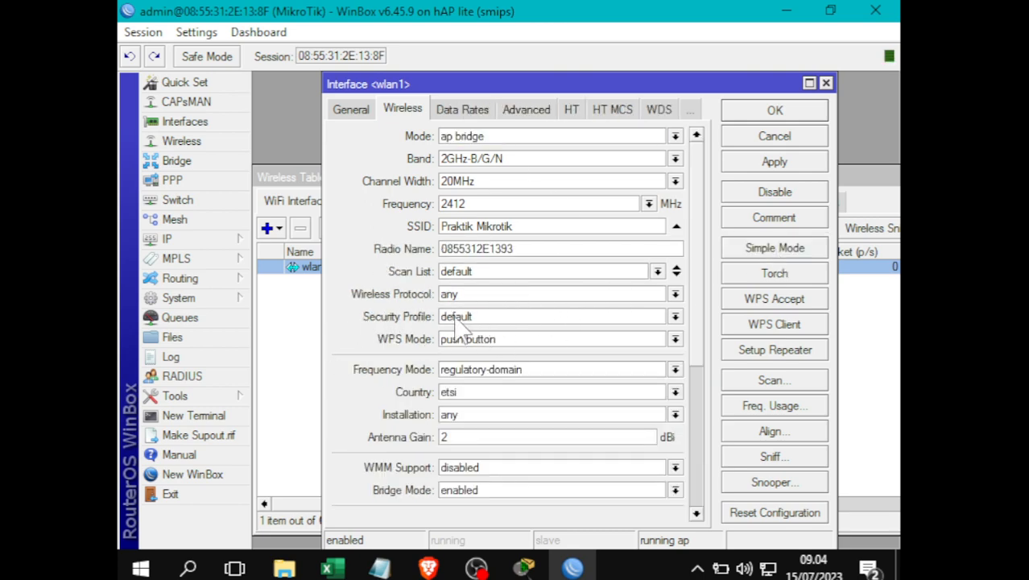
- Assign the Kata sandi wifi security profile to wlan1 and save it
click(573, 319)
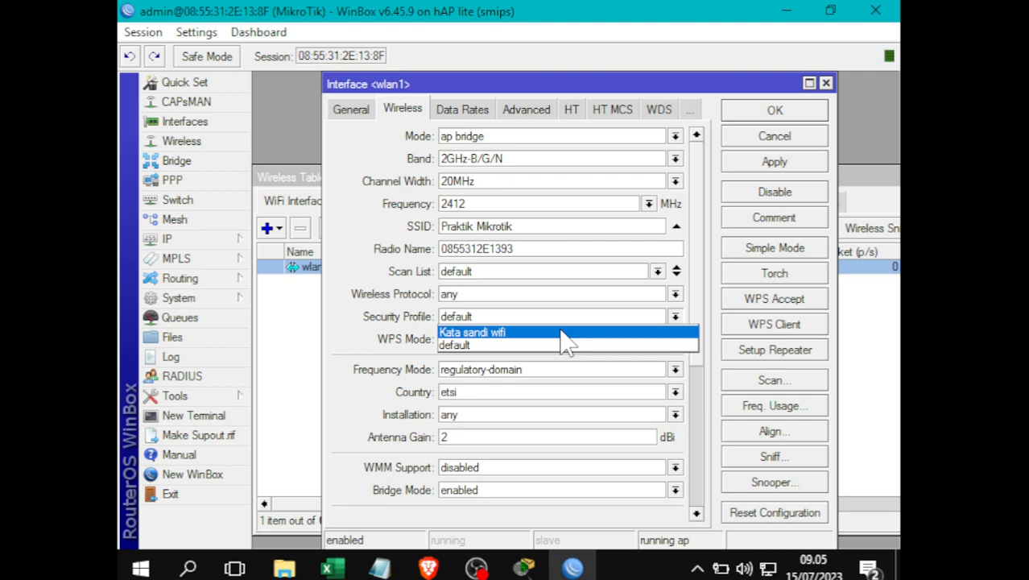
click(519, 332)
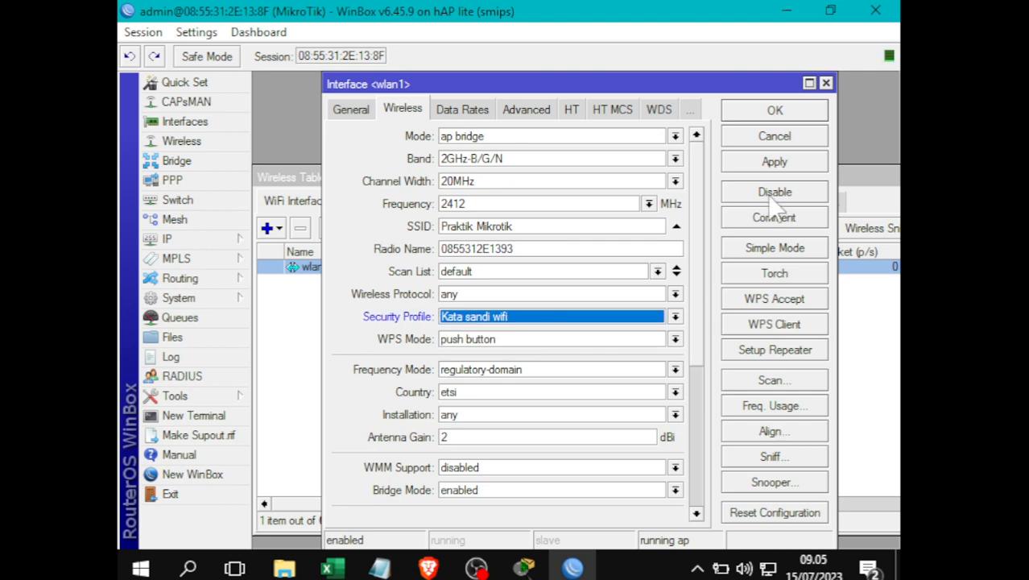
click(773, 161)
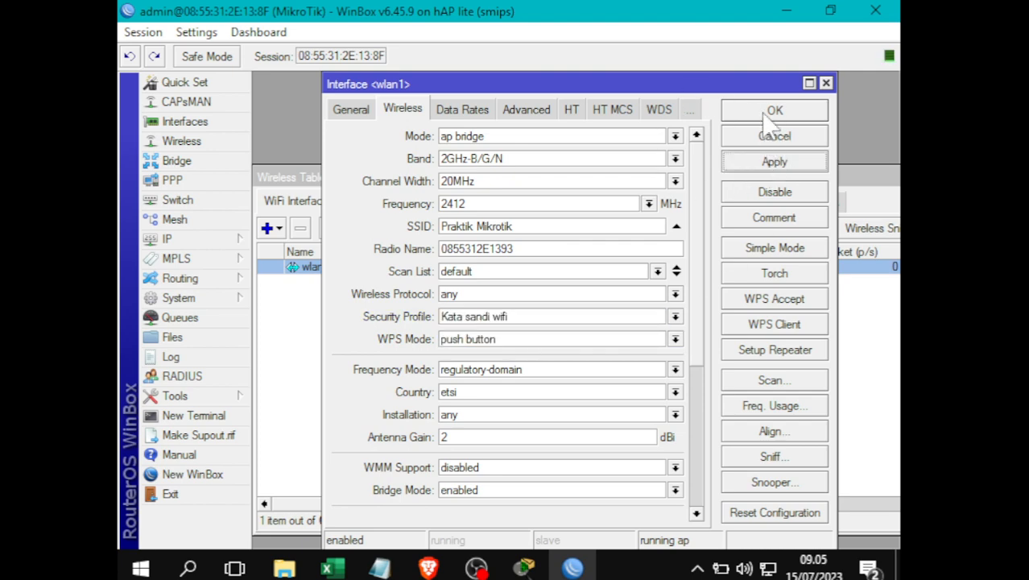
click(769, 113)
click(593, 395)
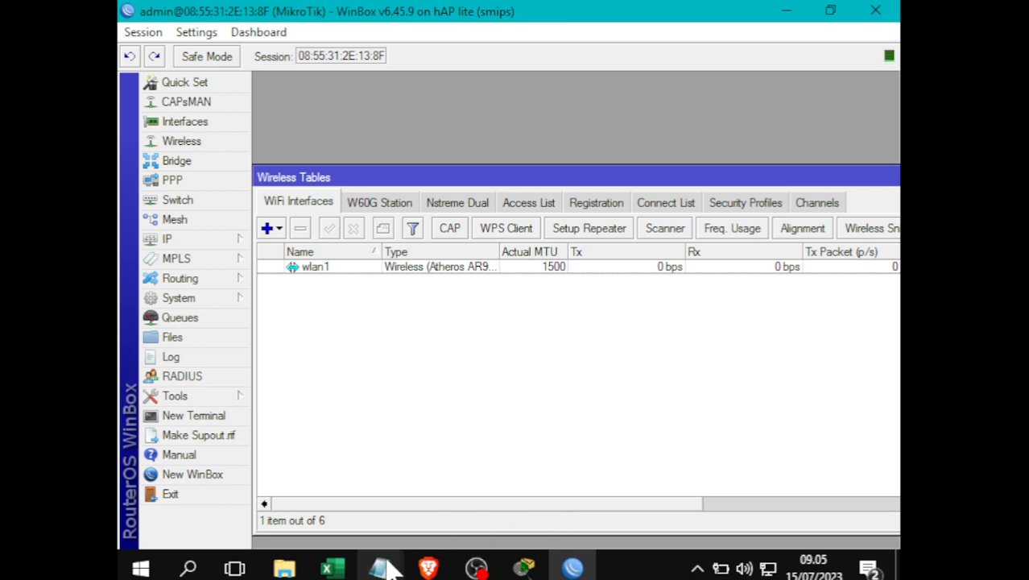
- Bring the Notepad notes forward and highlight the internet, local and wireless settings section
mouse_move(386, 567)
click(487, 515)
drag(558, 489, 121, 217)
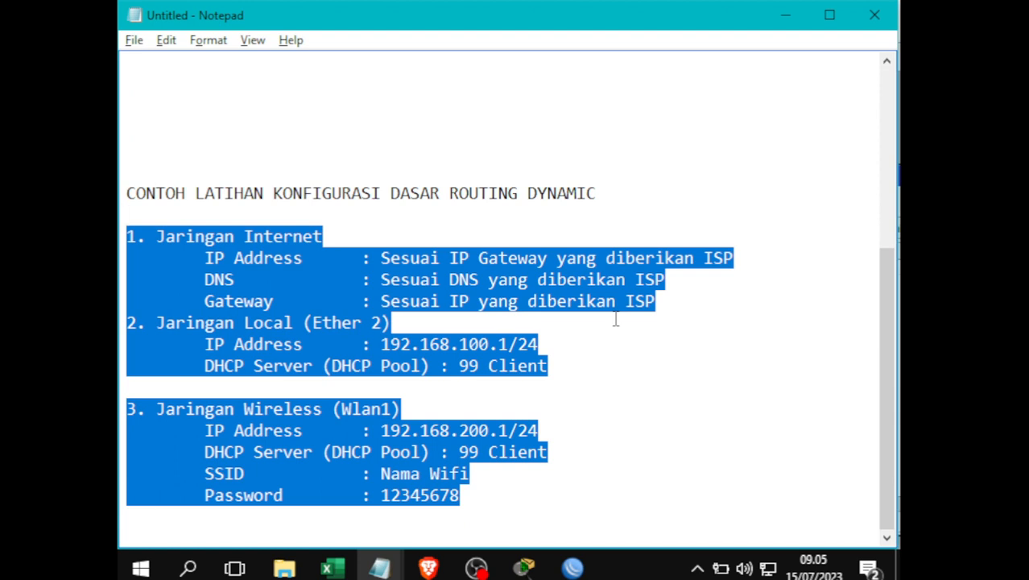
click(701, 368)
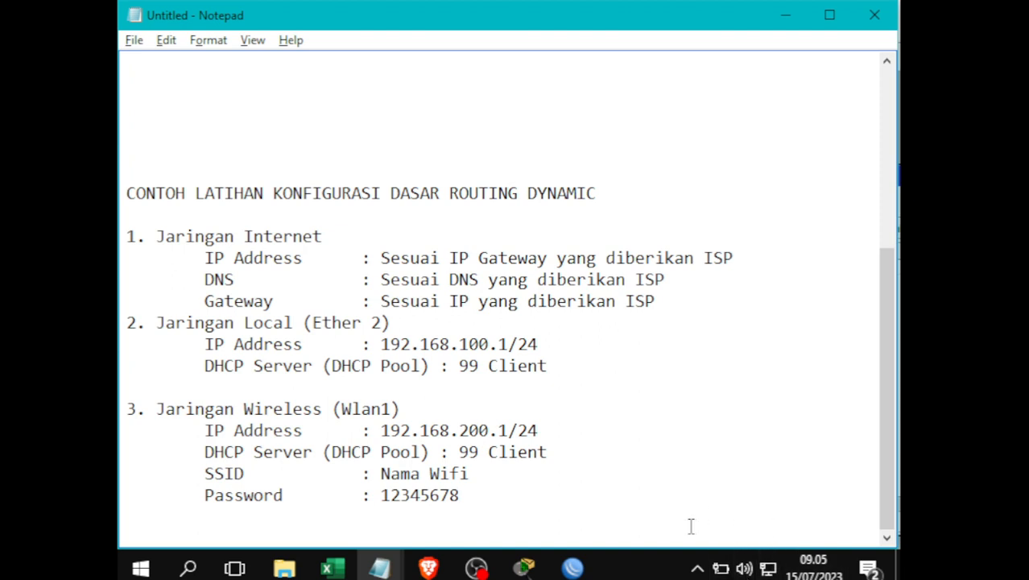
- Ping google.com from Command Prompt (4/4 replies), then minimize it to show the notes
click(189, 568)
text(cmd)
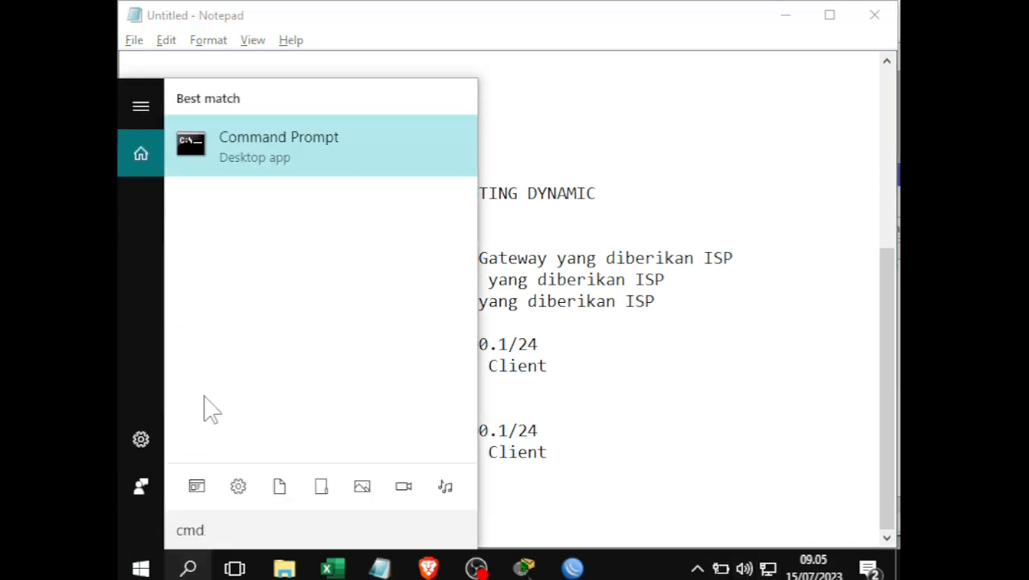
click(320, 137)
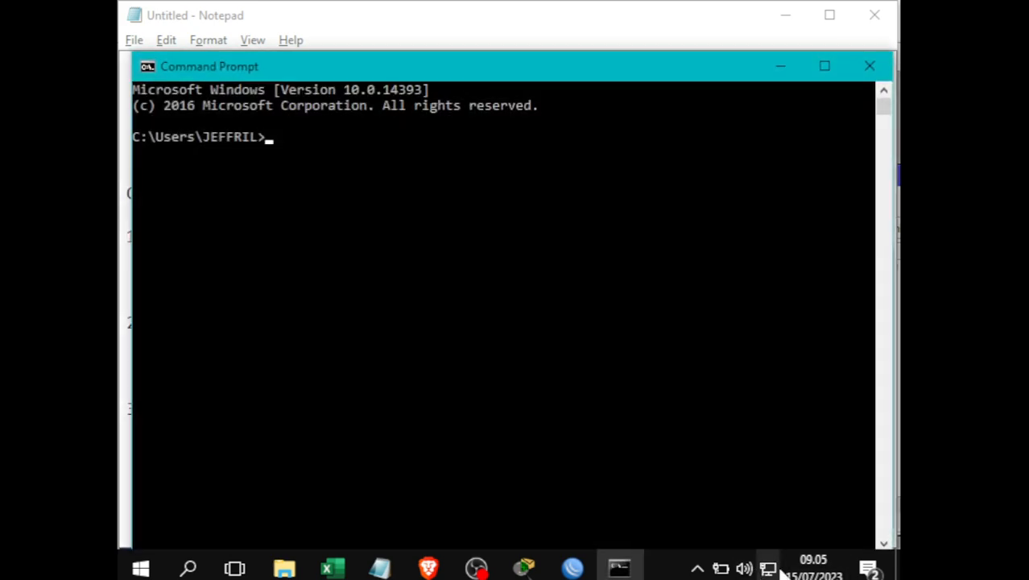
text(p)
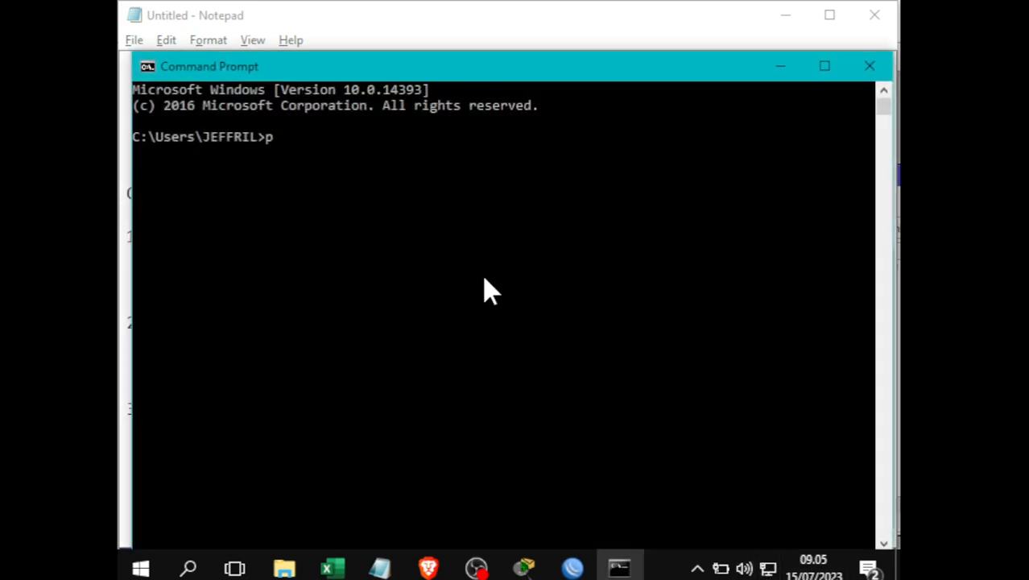
text(ing google.com)
key(Return)
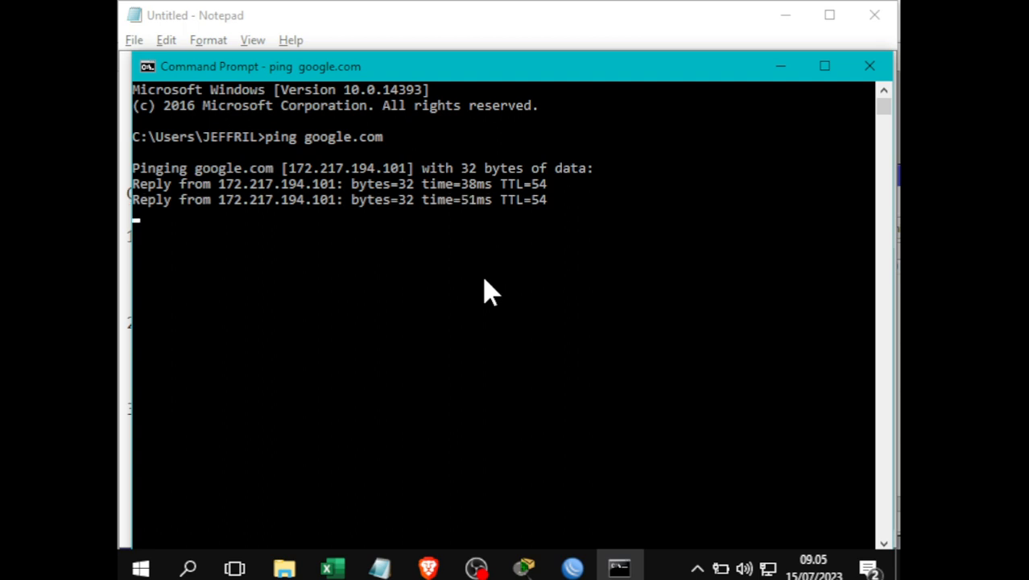
click(780, 67)
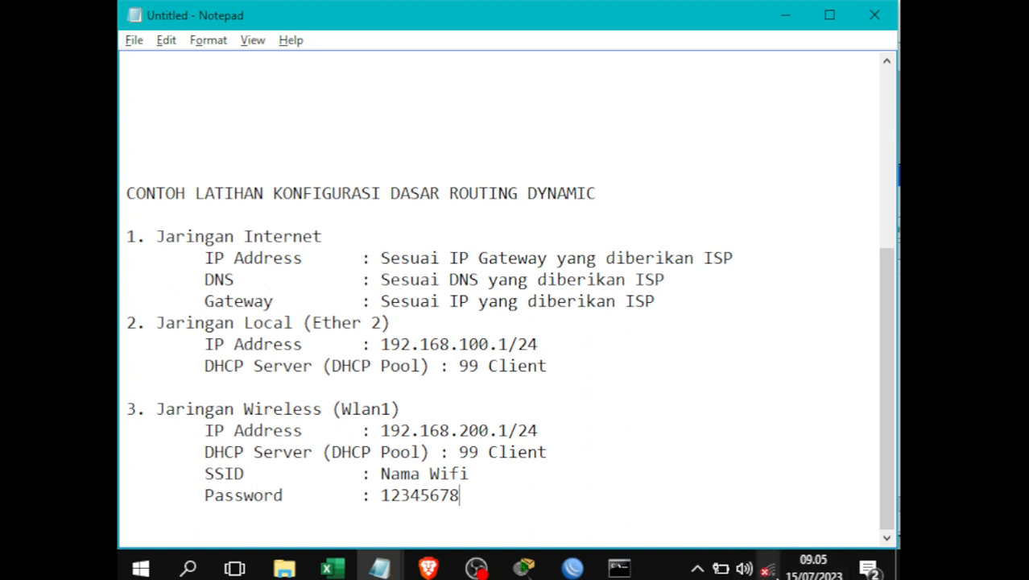
- Join the Praktik Mikrotik Wi-Fi network using the wireless password from the notes
click(767, 568)
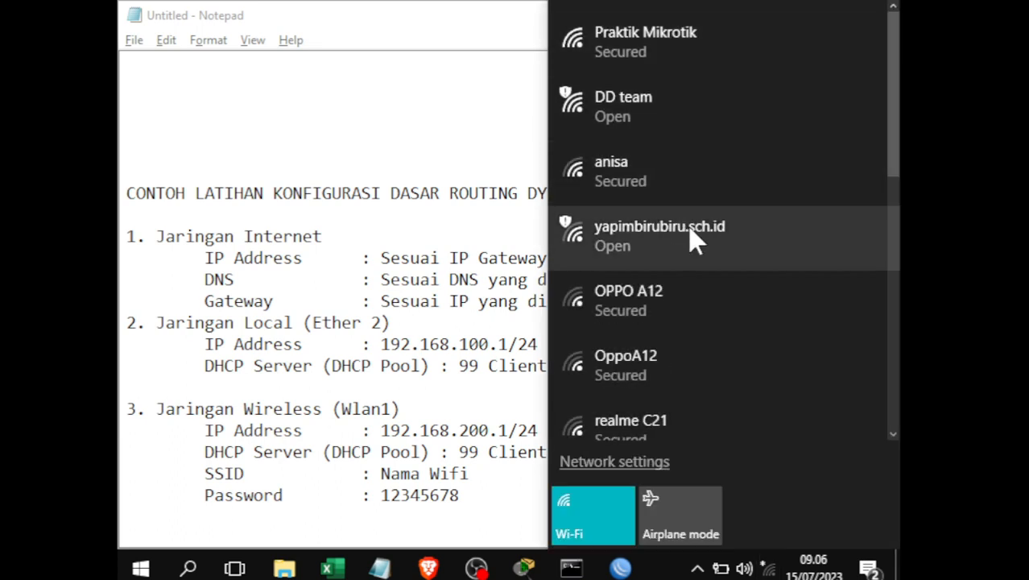
scroll(697, 239, down, 6)
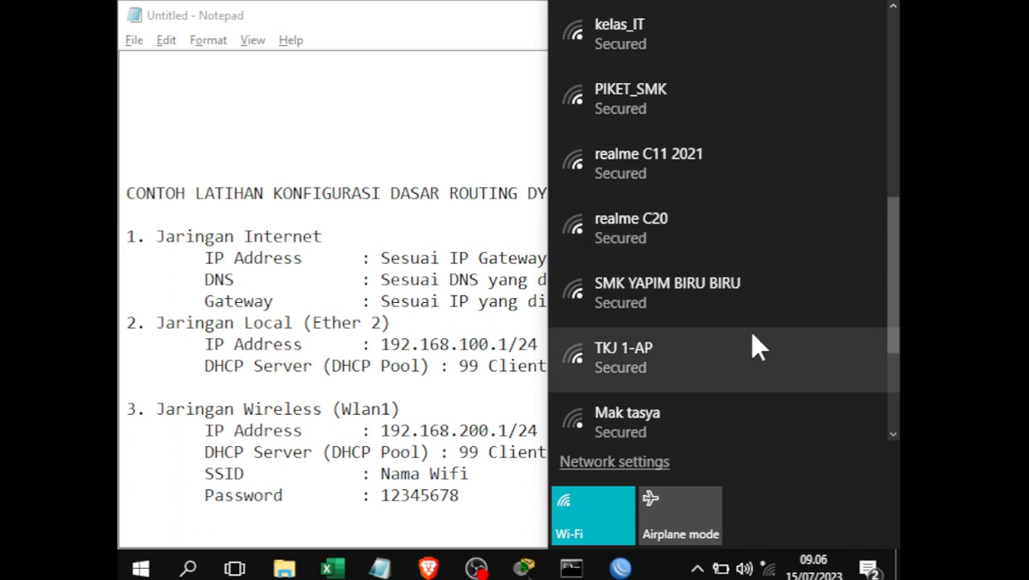
scroll(741, 305, up, 5)
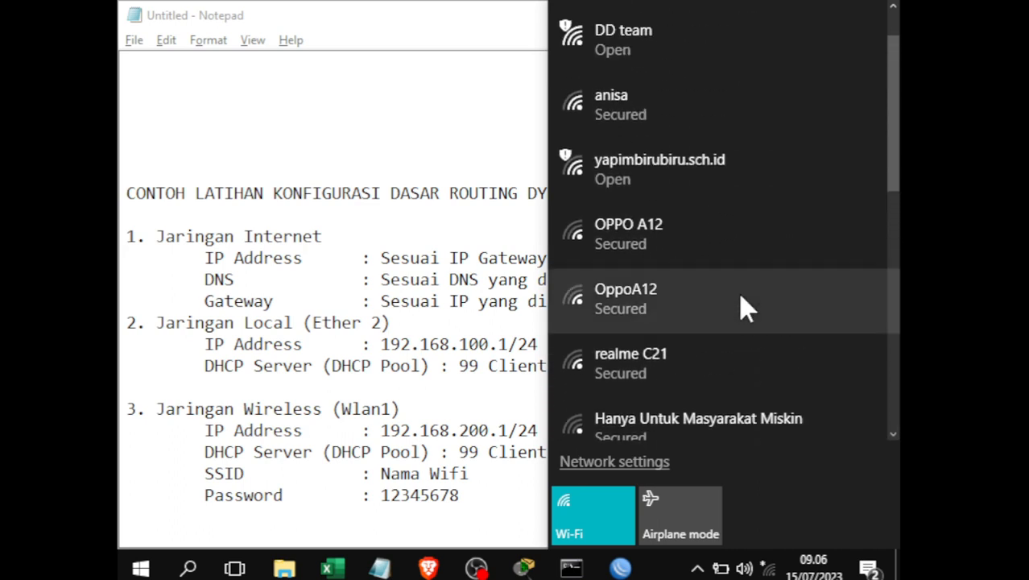
scroll(742, 302, up, 1)
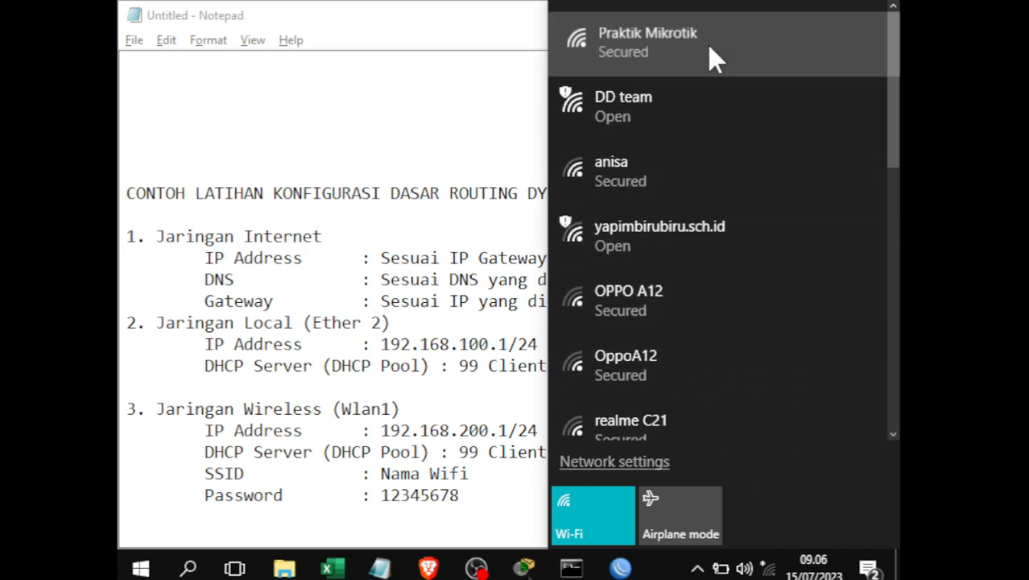
click(708, 45)
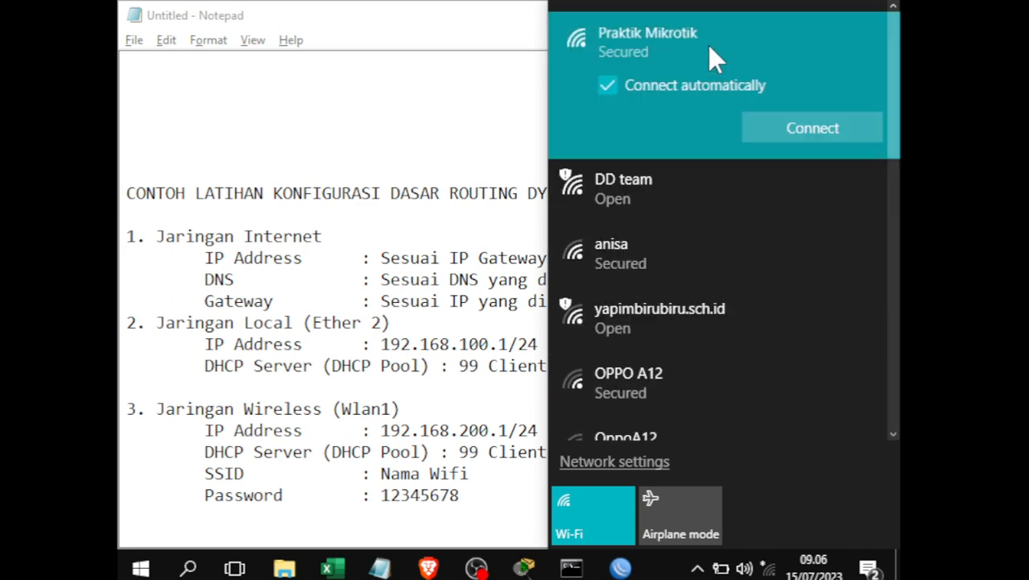
click(841, 142)
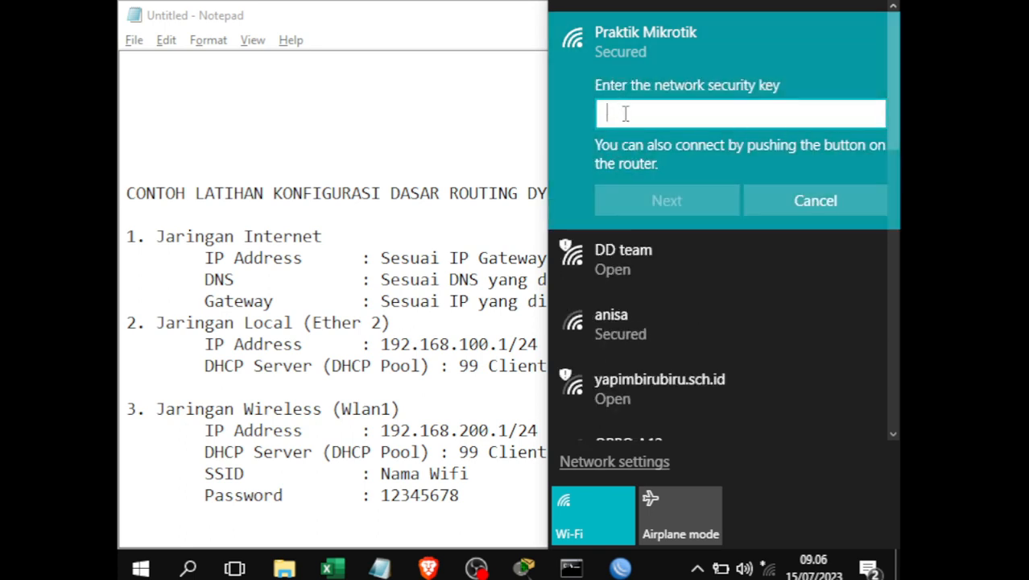
text(123456)
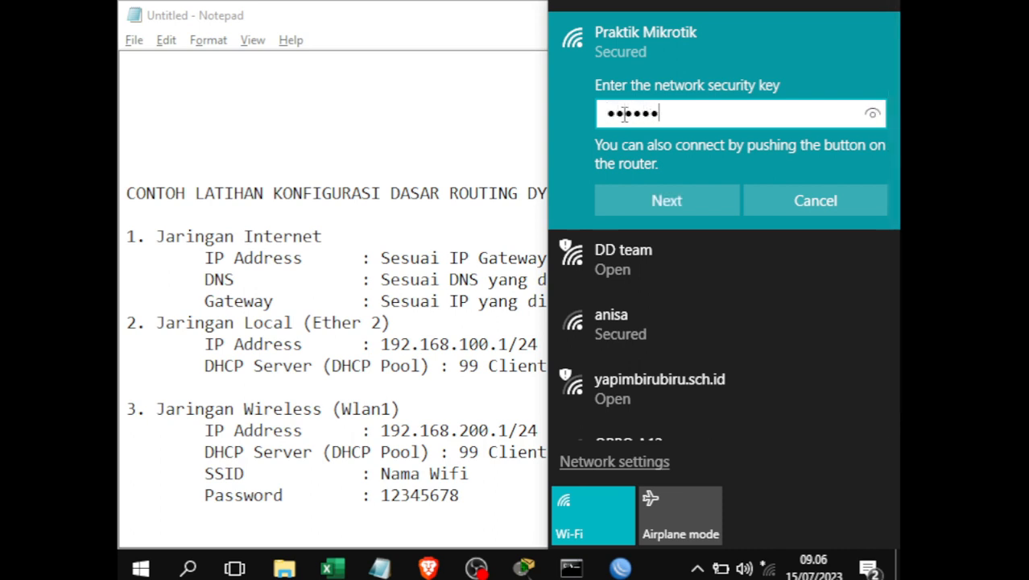
text(78)
click(875, 113)
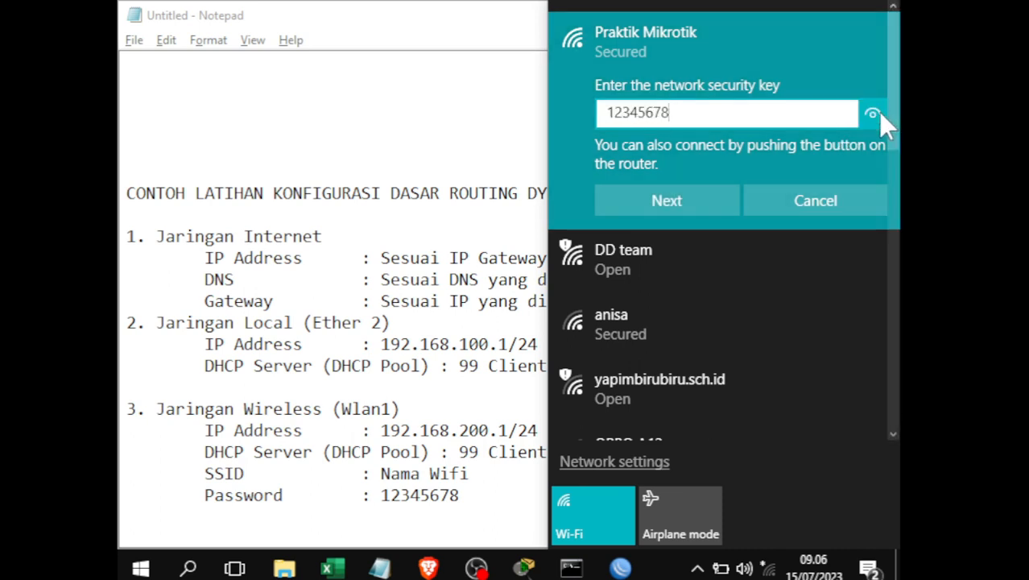
click(686, 200)
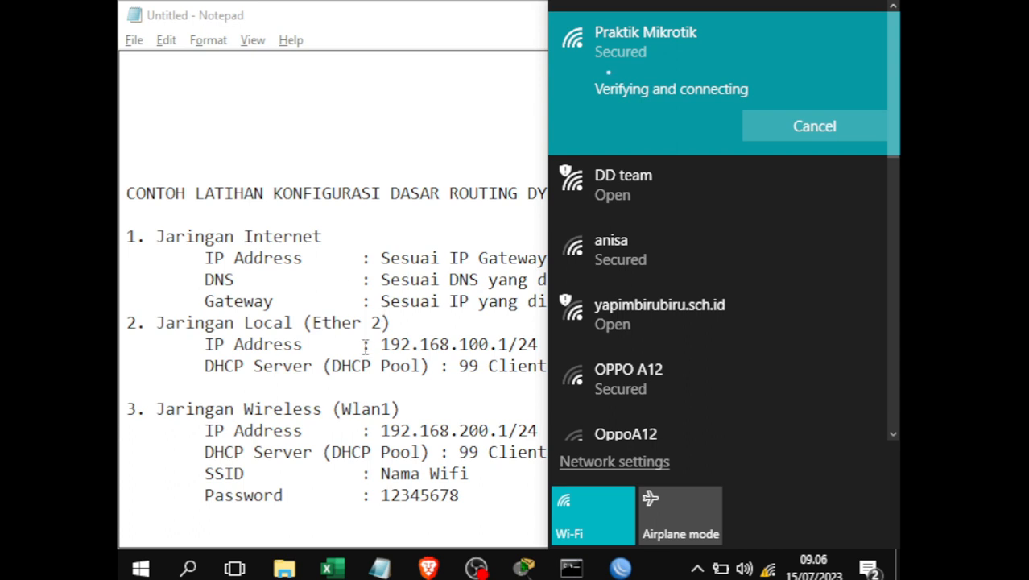
- Recheck the Praktik Mikrotik connection status in the network flyout, returning to the notes
click(409, 279)
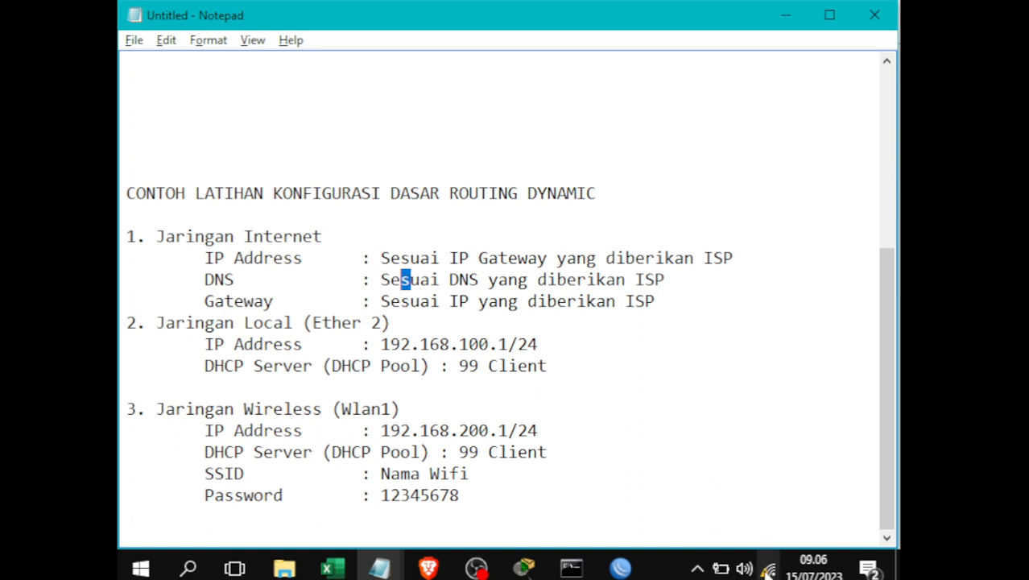
click(769, 570)
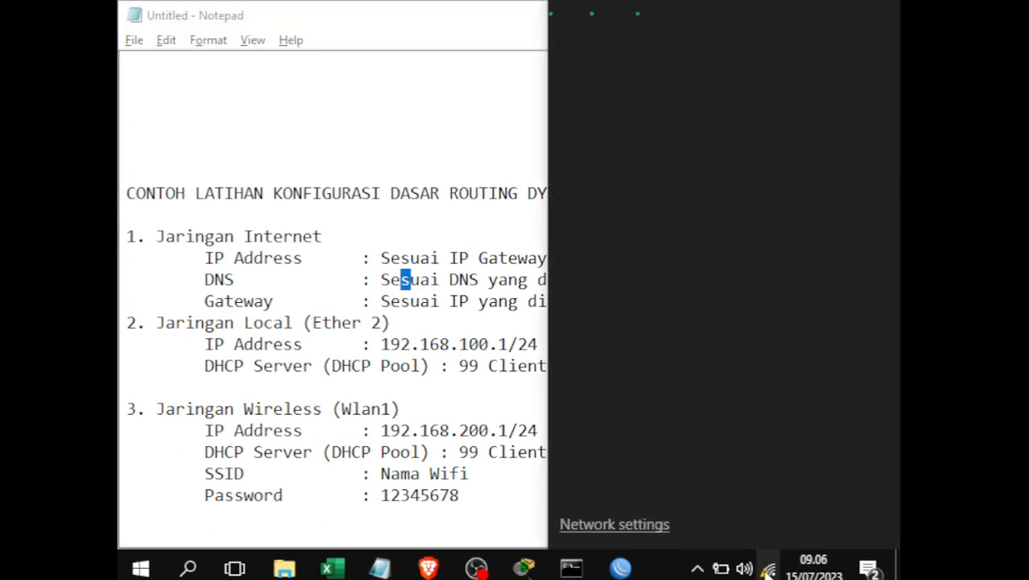
click(362, 345)
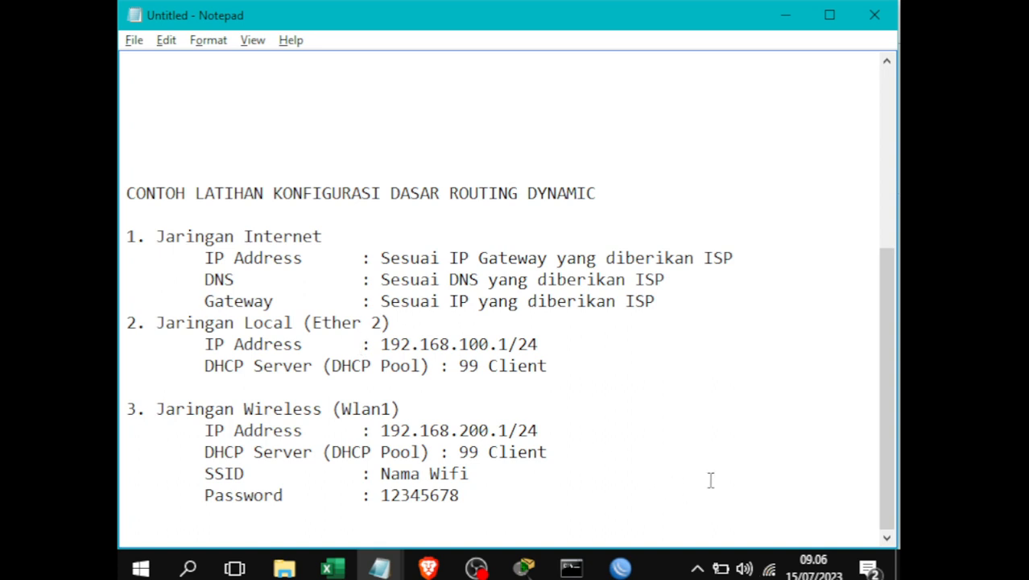
click(769, 568)
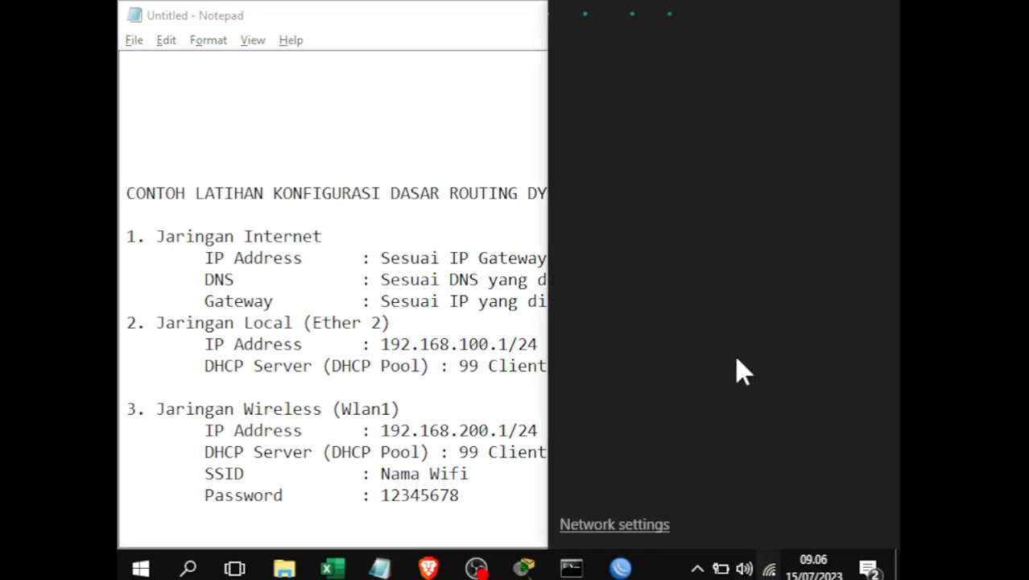
click(443, 287)
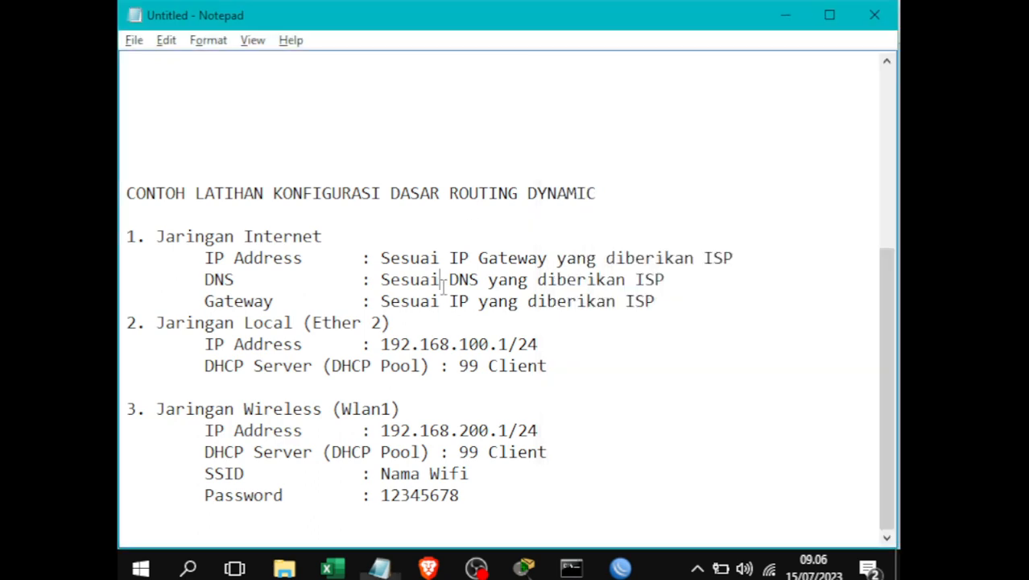
- Ping google.com again from Command Prompt, correcting a typo, getting 3 of 4 replies
click(571, 569)
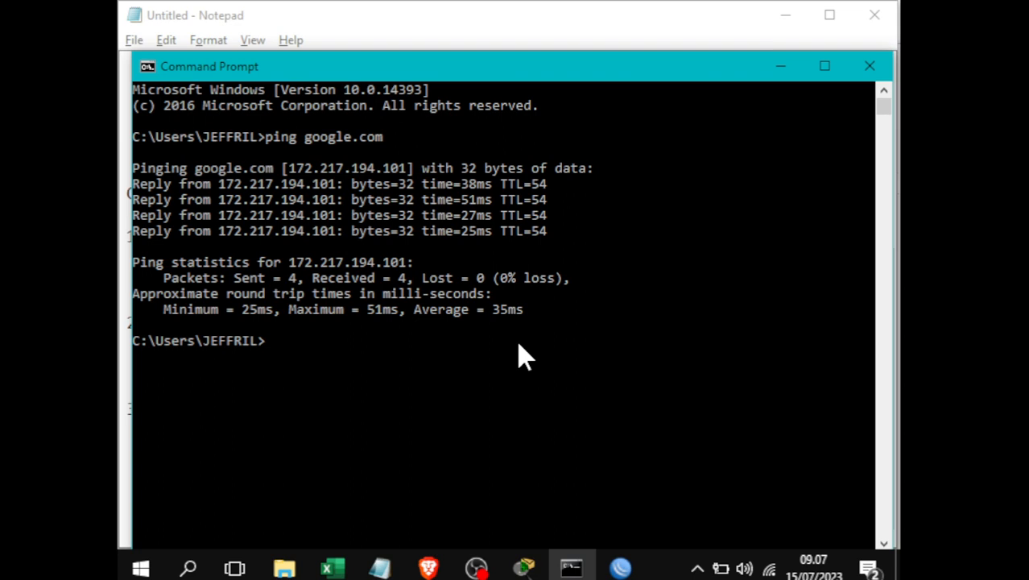
text(ping google.)
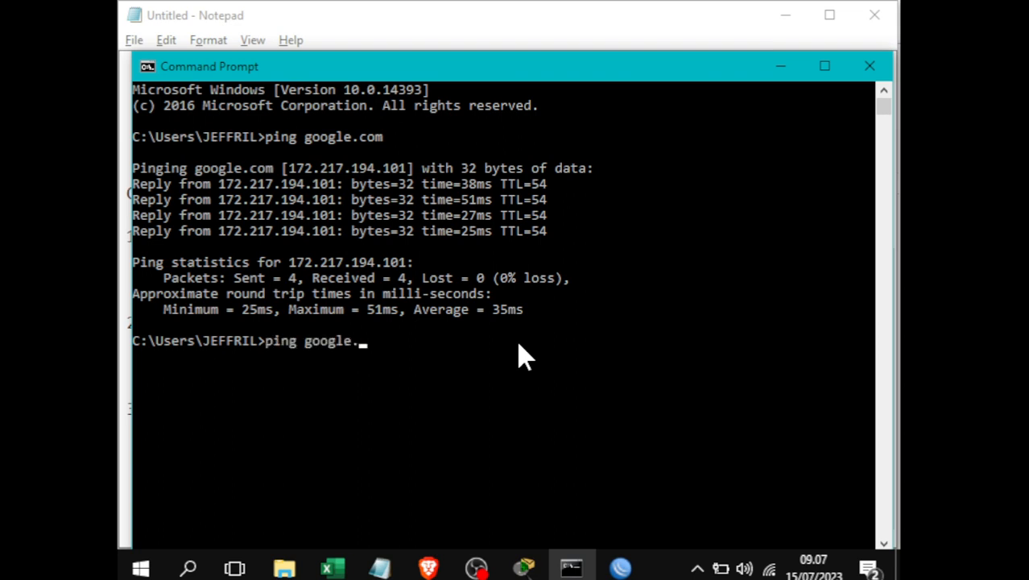
text(com)
key(Return)
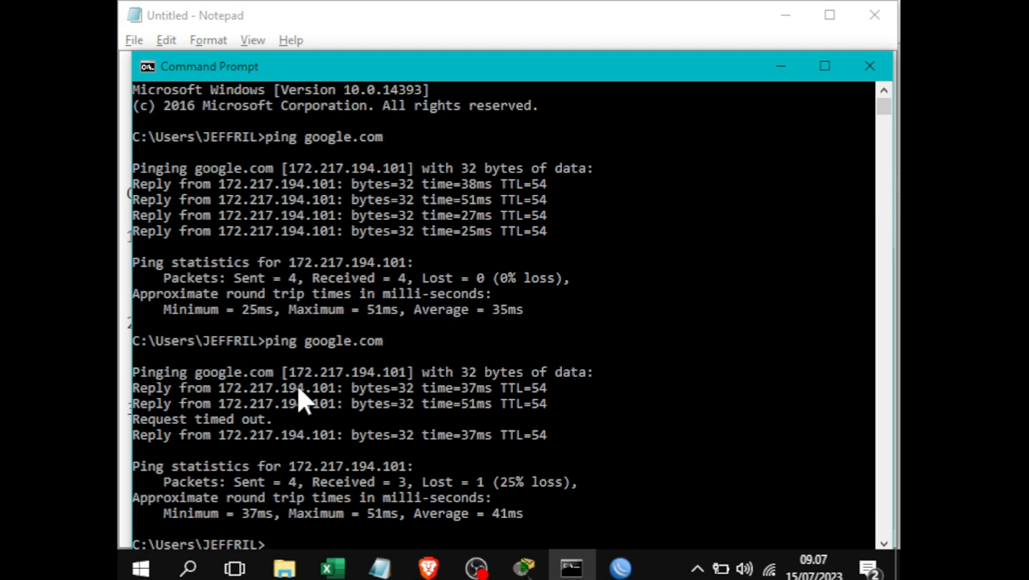
- Minimize Command Prompt to reveal the Notepad notes, then bring OBS Studio forward
click(779, 66)
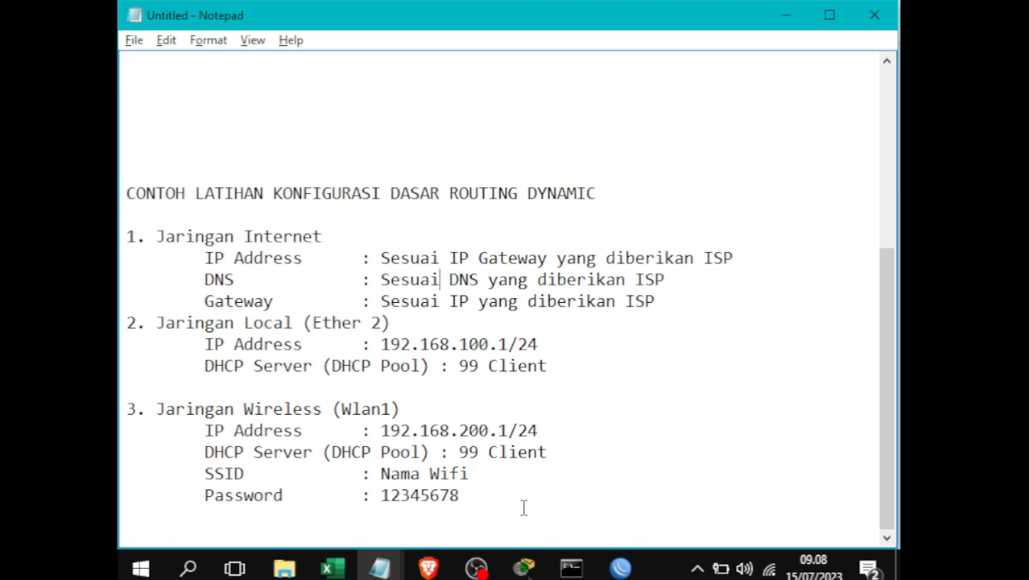
click(476, 568)
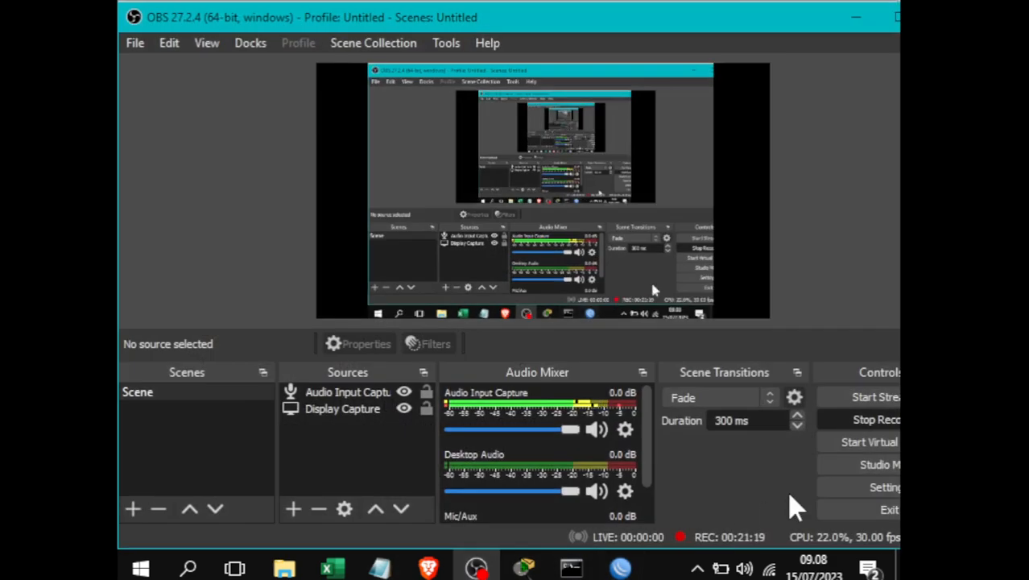